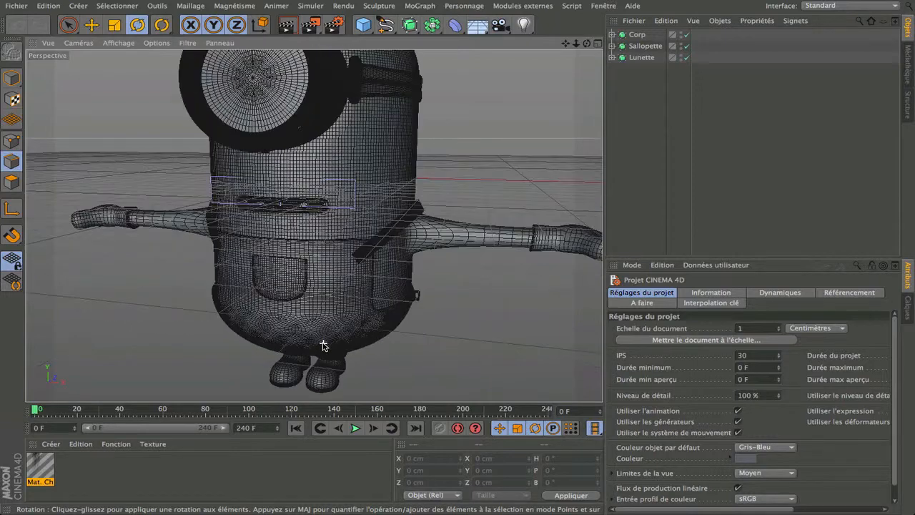
scroll(322, 346, down, 4)
mouse_move(565, 45)
mouse_down()
mouse_move(567, 8)
mouse_move(567, 35)
mouse_up()
scroll(310, 290, up, 2)
scroll(309, 290, up, 3)
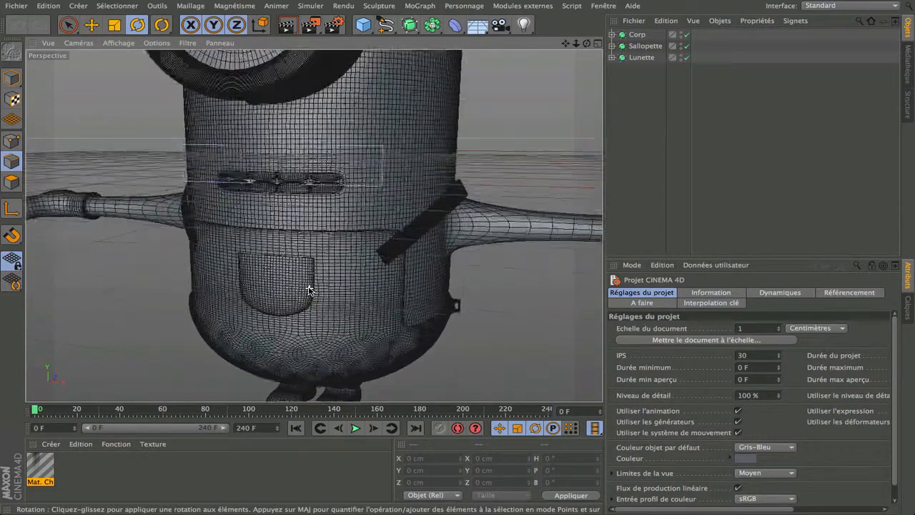
scroll(310, 289, down, 4)
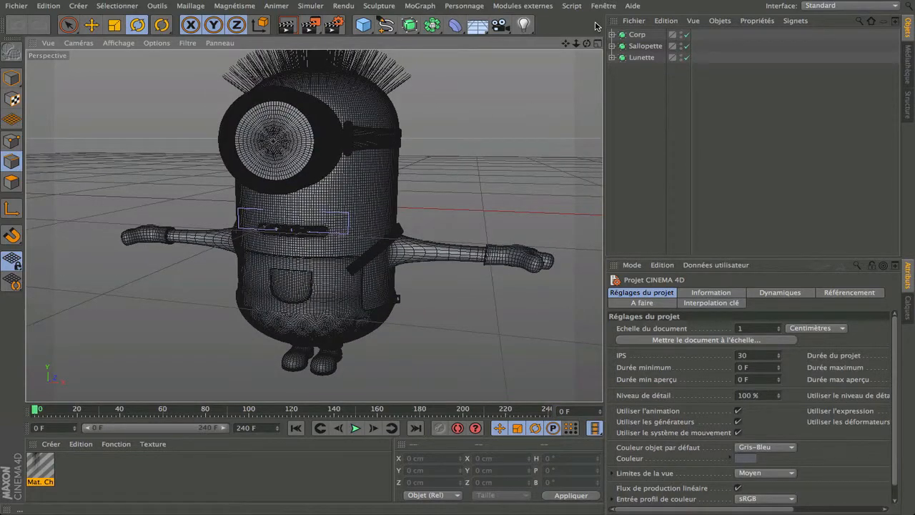
mouse_move(588, 45)
mouse_down()
mouse_move(530, 51)
mouse_move(586, 47)
mouse_move(595, 32)
mouse_move(574, 47)
mouse_up()
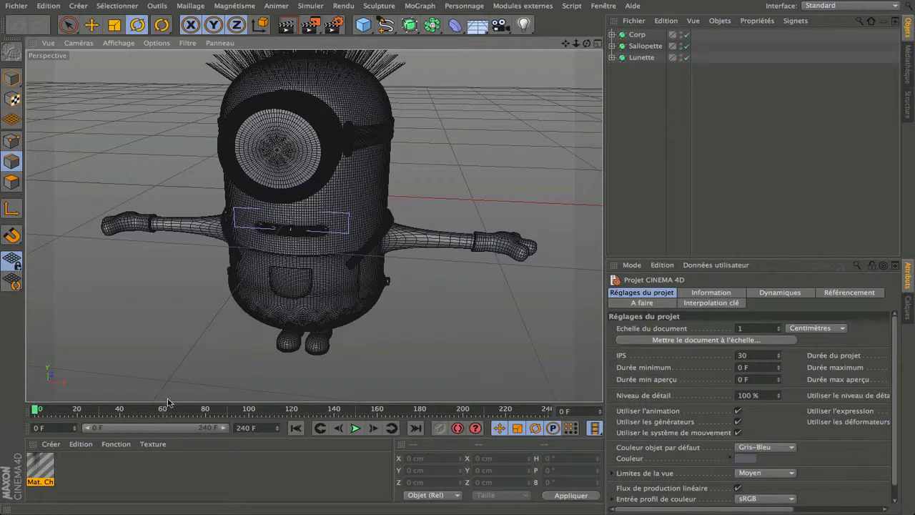
Step: Try a new default material on the minion's body, then undo both its assignment and its creation
double_click(98, 472)
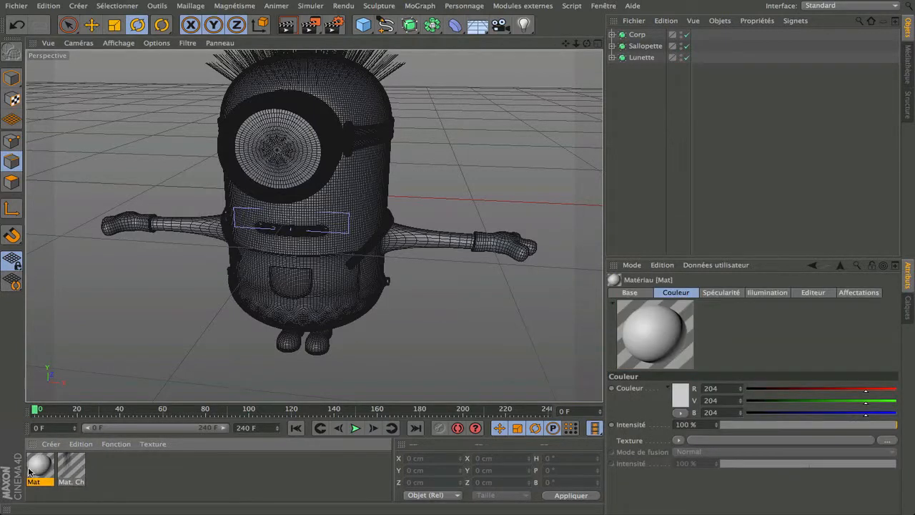
drag(32, 473, 341, 194)
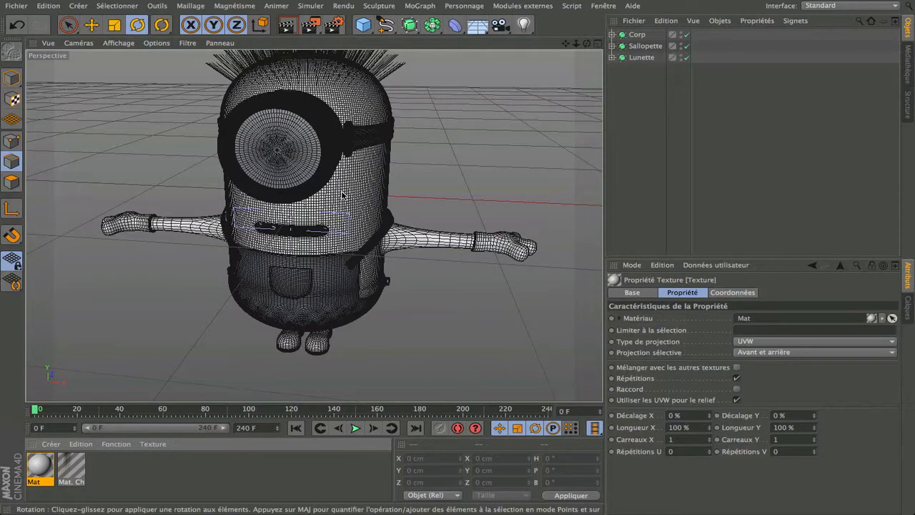
scroll(319, 261, up, 5)
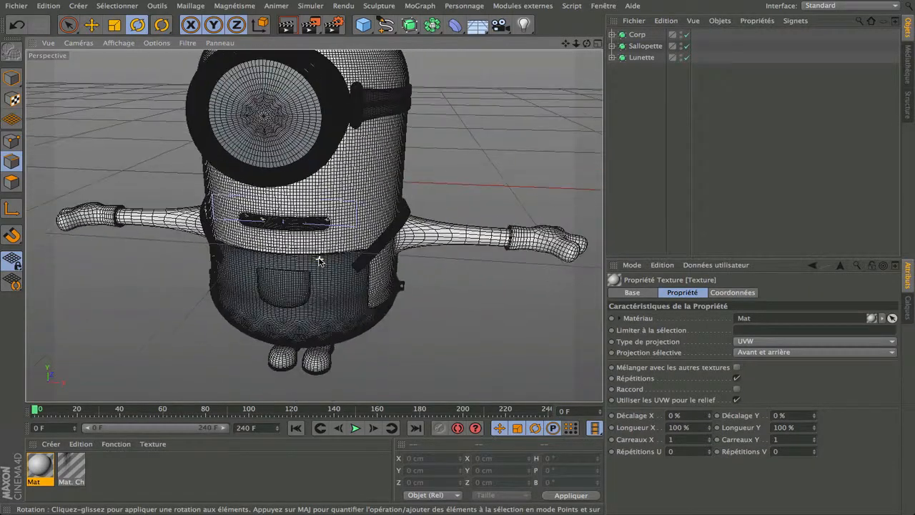
drag(586, 45, 565, 45)
key(ctrl+z)
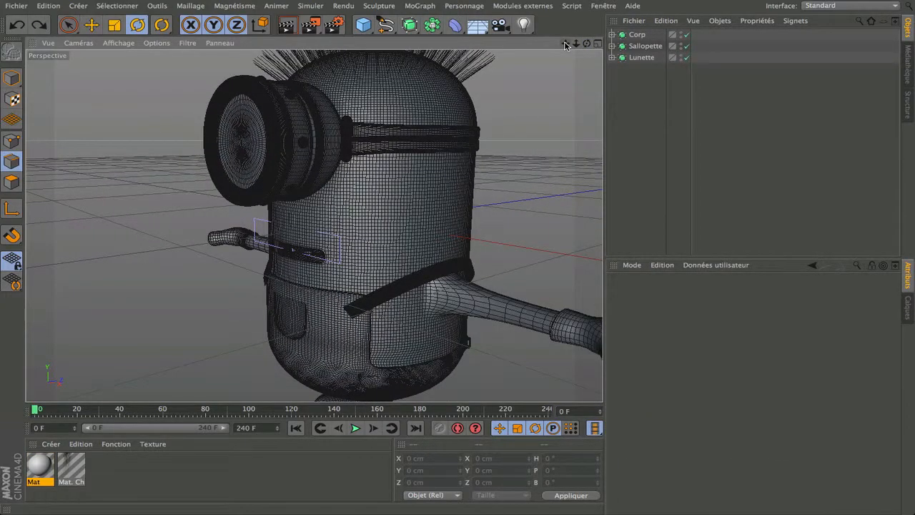
key(ctrl+z)
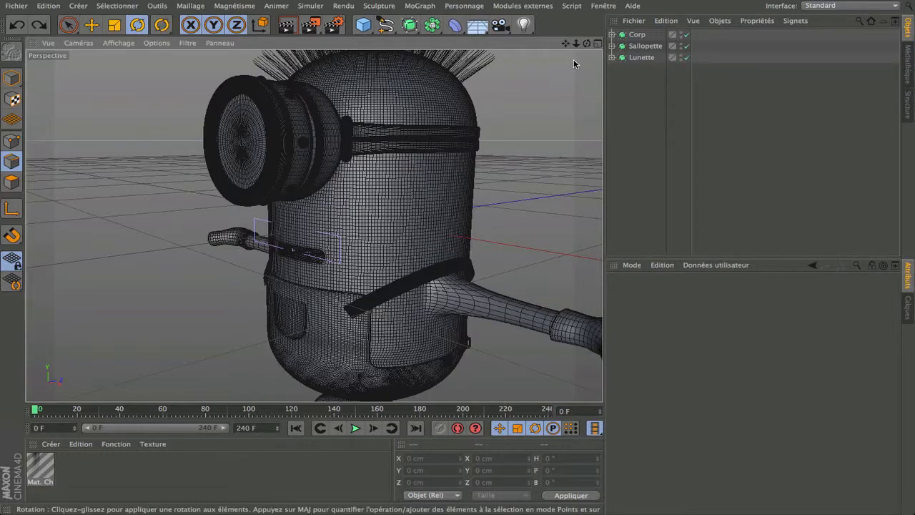
Step: Switch the interface layout to BP UV Edit with the minion in a three-quarter front view
mouse_move(587, 43)
mouse_down()
mouse_move(314, 225)
mouse_move(587, 43)
mouse_up()
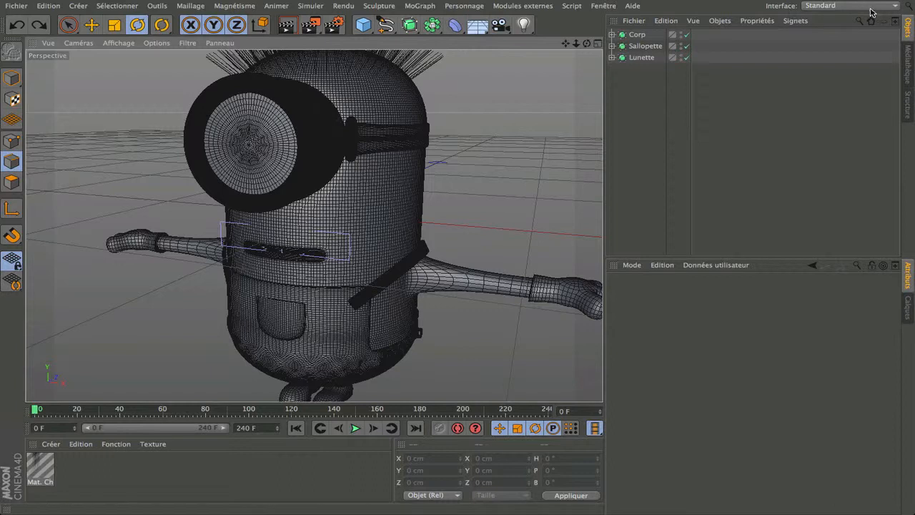
click(896, 6)
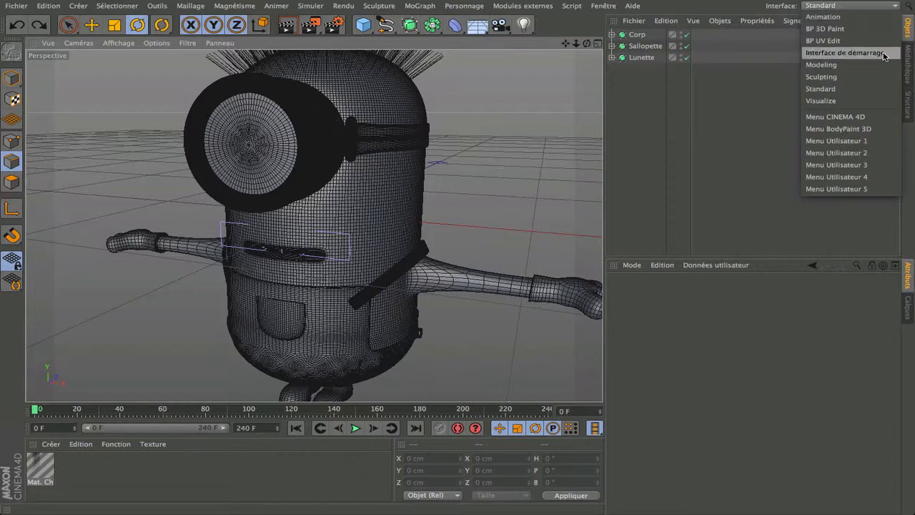
click(825, 43)
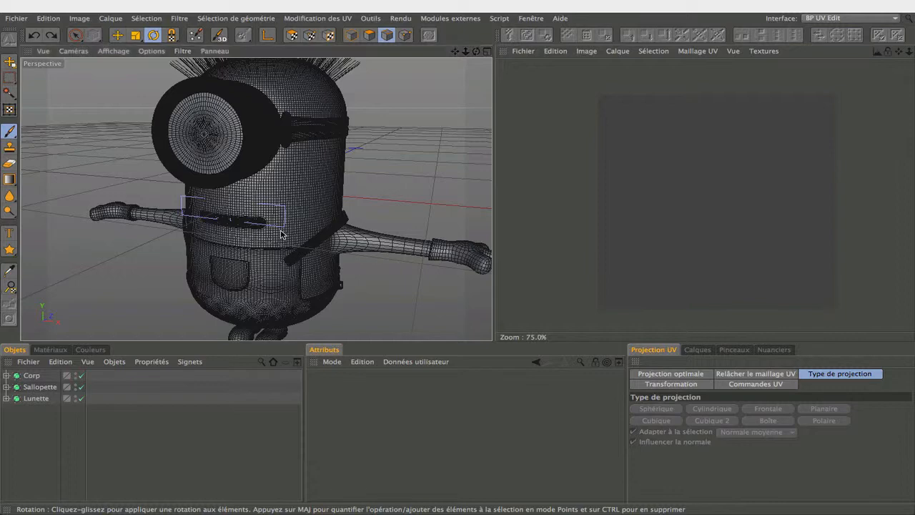
Step: Expand the program window to fill the whole screen
scroll(280, 229, up, 5)
scroll(280, 229, down, 6)
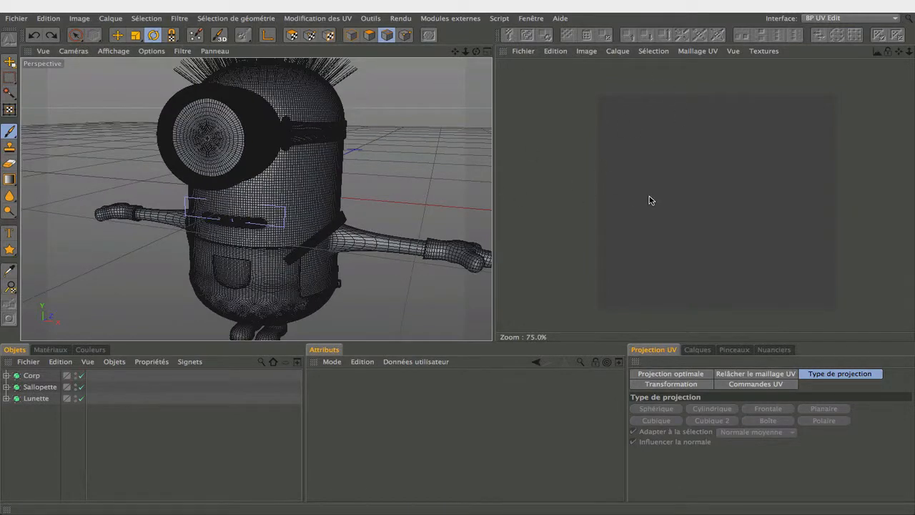
scroll(648, 200, down, 1)
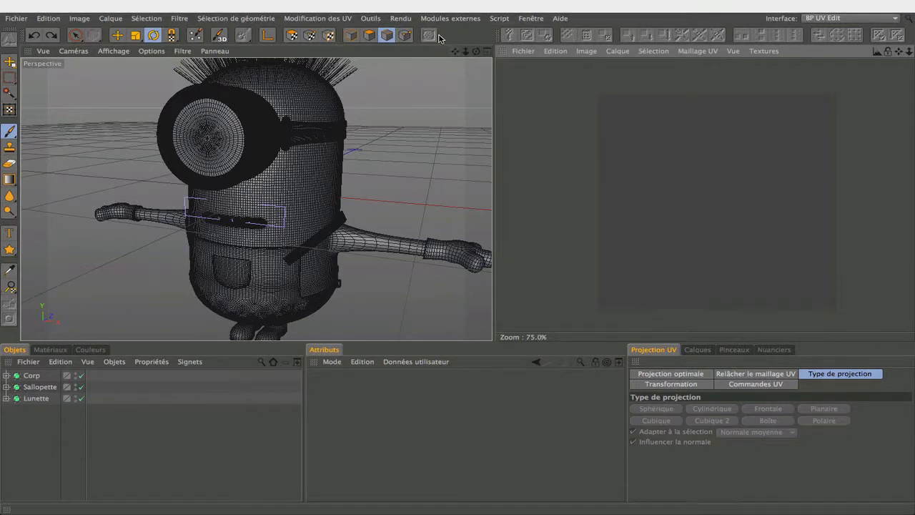
click(897, 6)
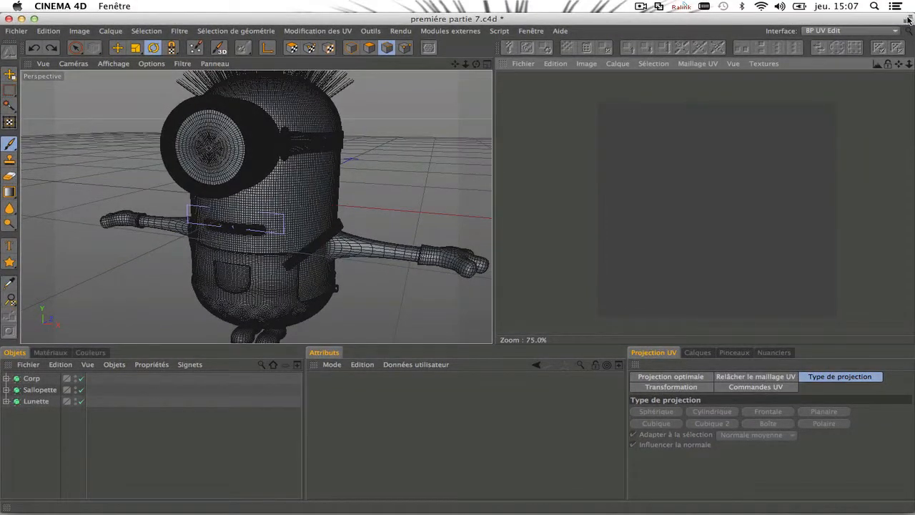
click(906, 19)
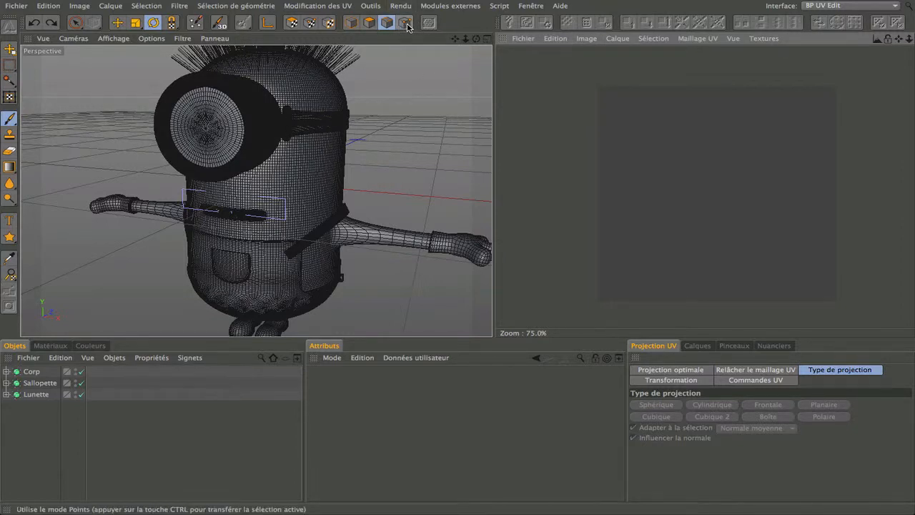
Step: Switch the editing mode through Points, Polygons and Model in turn
click(405, 24)
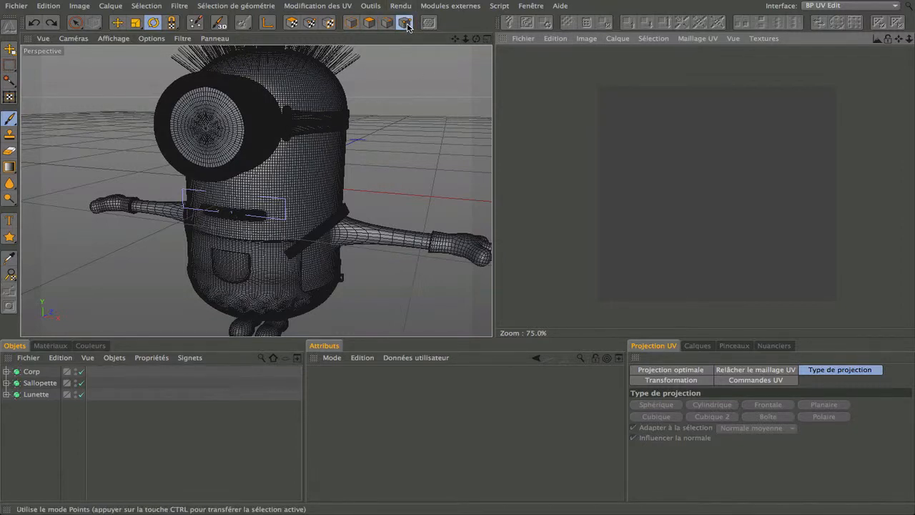
click(369, 25)
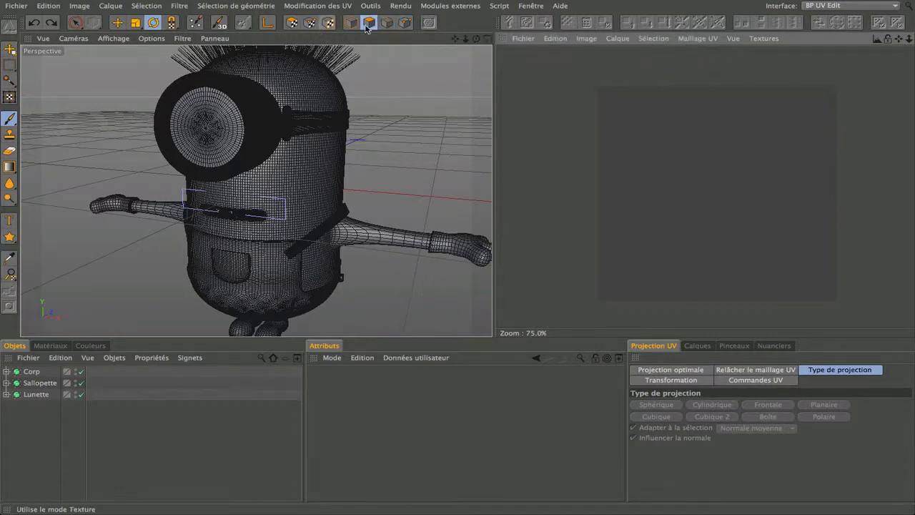
click(351, 25)
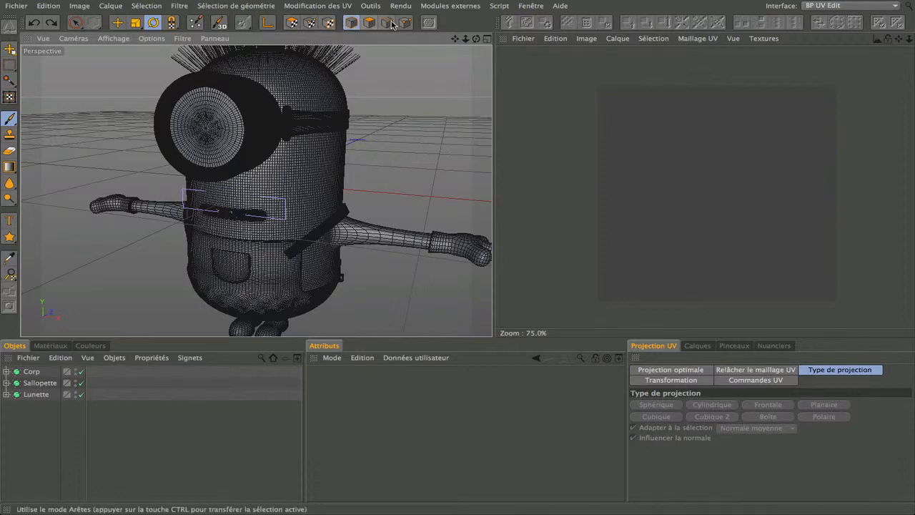
Step: Activate the UV Polygons editing mode and look at the minion in it
click(294, 24)
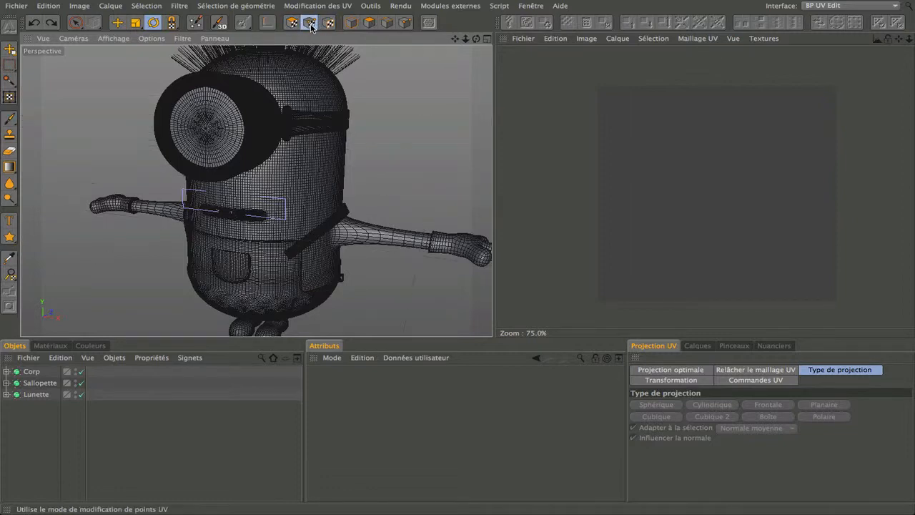
scroll(274, 168, up, 3)
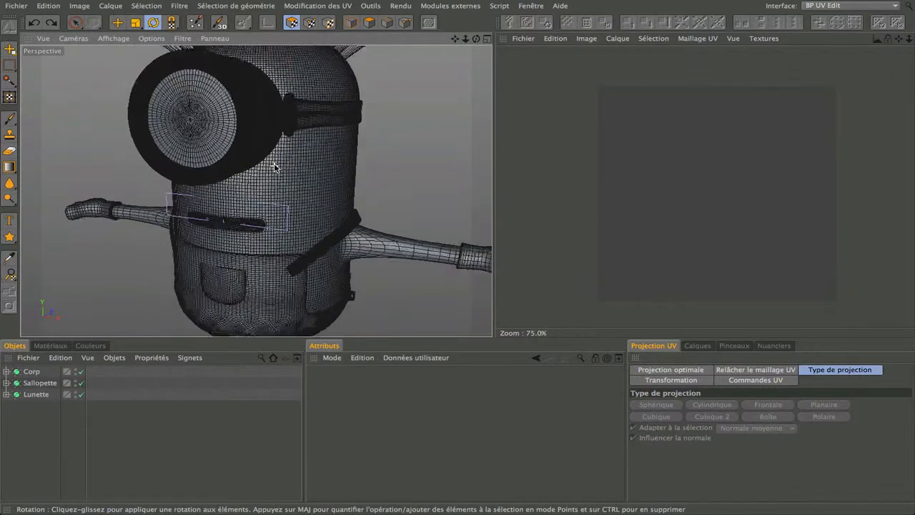
scroll(273, 168, down, 3)
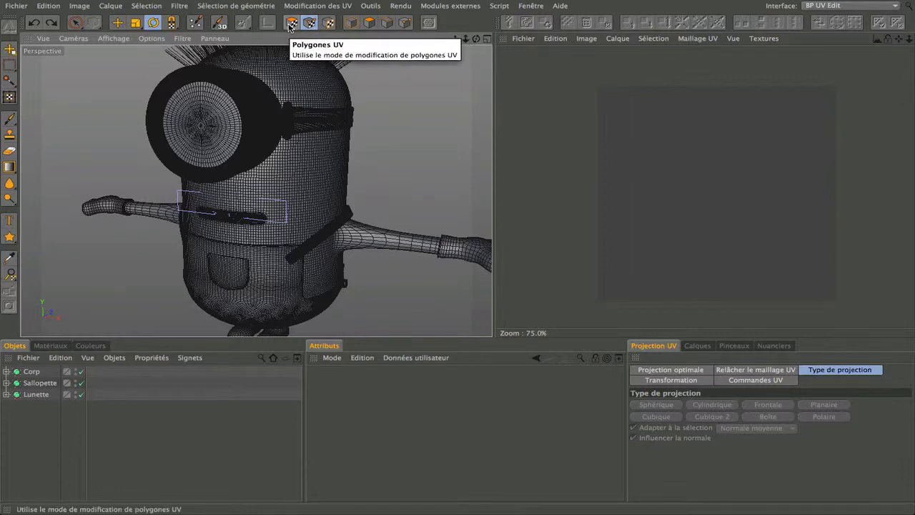
click(292, 22)
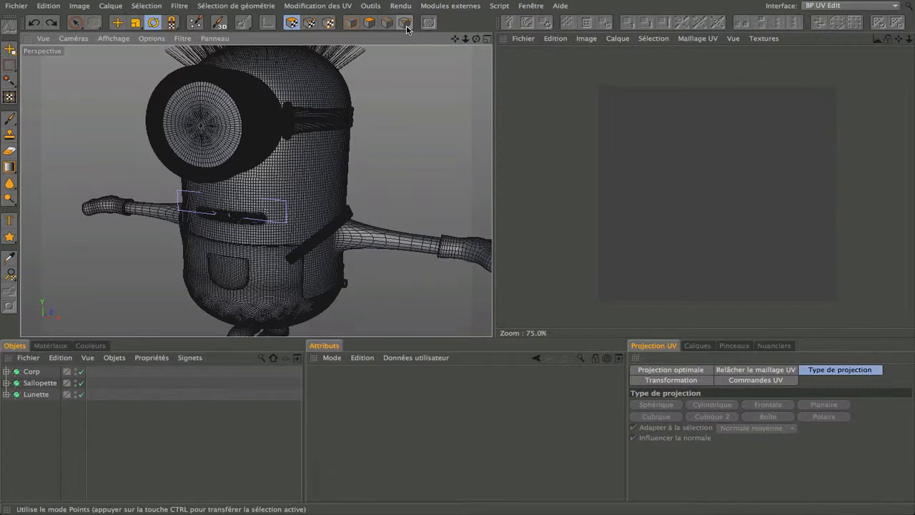
Step: Switch to Points mode and on to UV Points mode, viewing the minion there
click(406, 25)
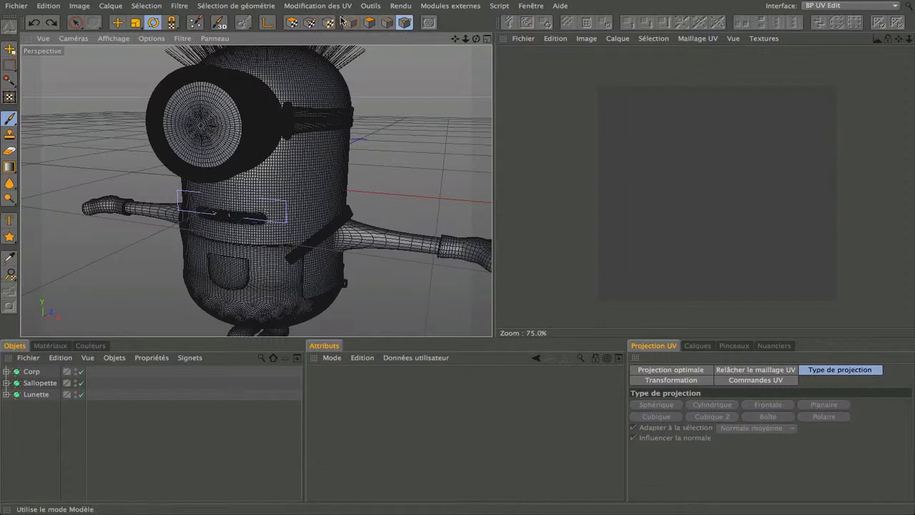
click(310, 24)
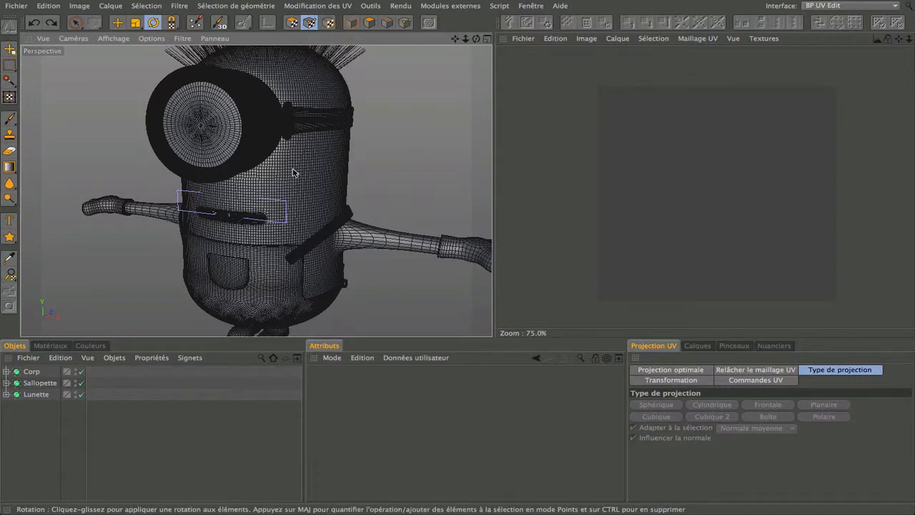
alt+drag(278, 157, 286, 157)
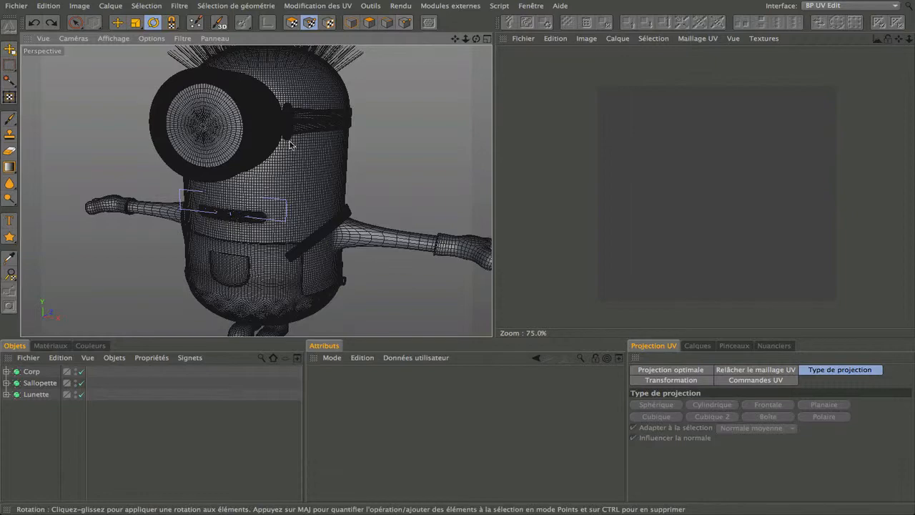
scroll(291, 147, up, 3)
scroll(292, 151, down, 3)
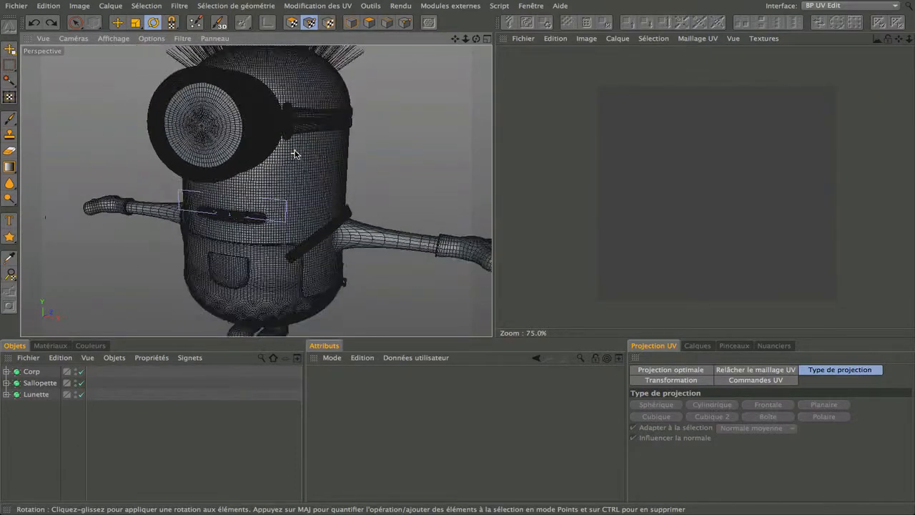
Step: Leave UV editing for Polygons mode and finish in Edges mode
click(373, 25)
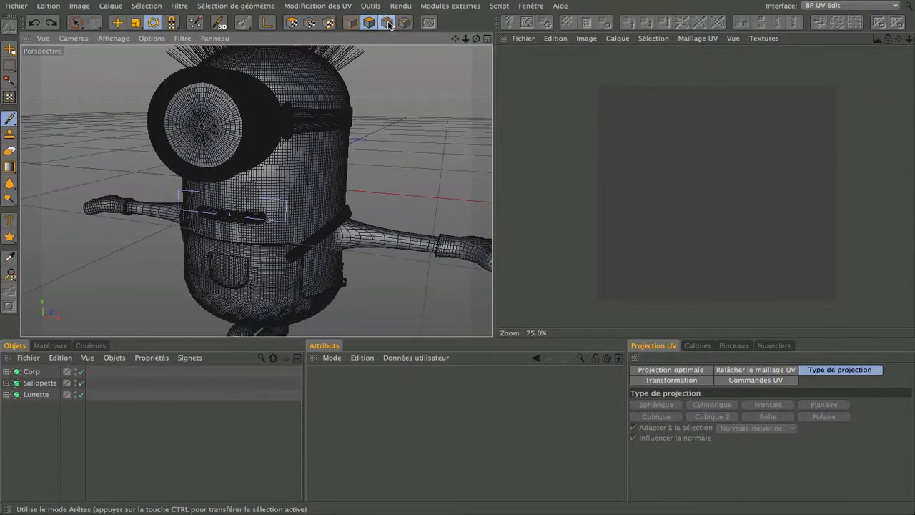
click(386, 23)
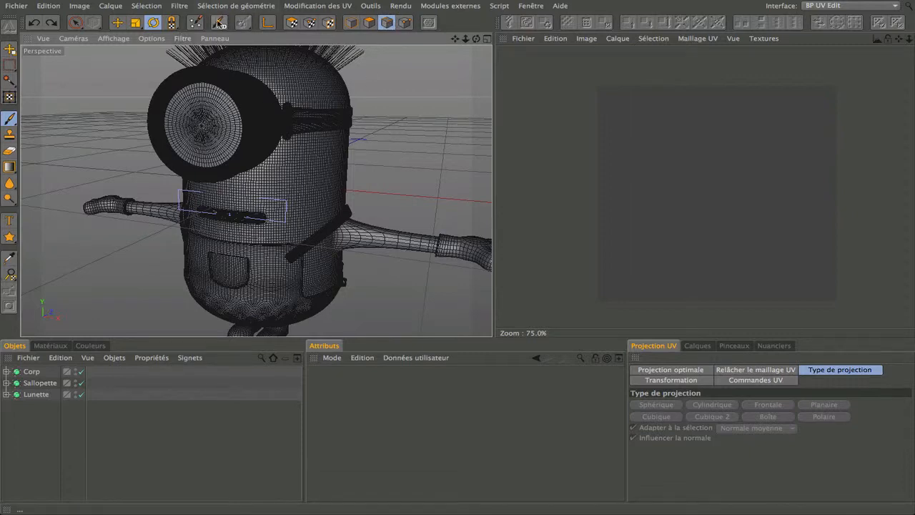
click(223, 26)
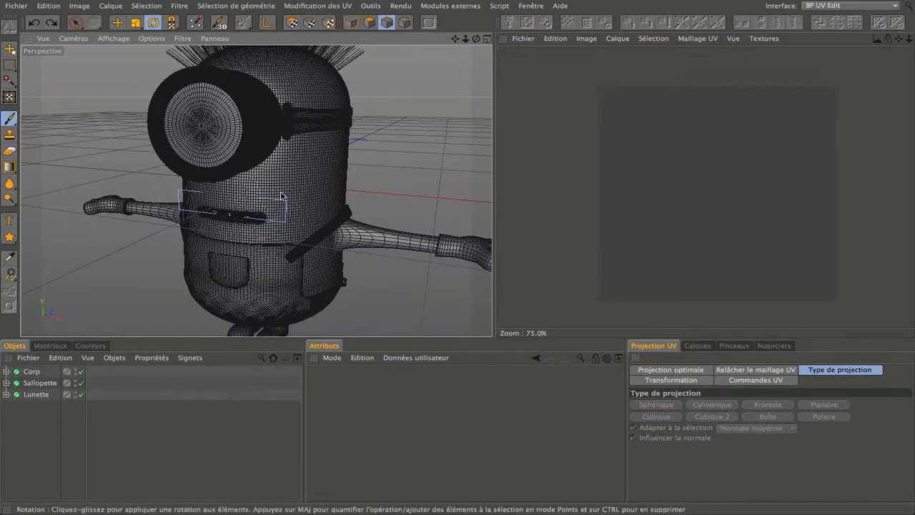
Step: Go through the Rotation, Scale and Move tools and finish with the selection brush active
click(152, 23)
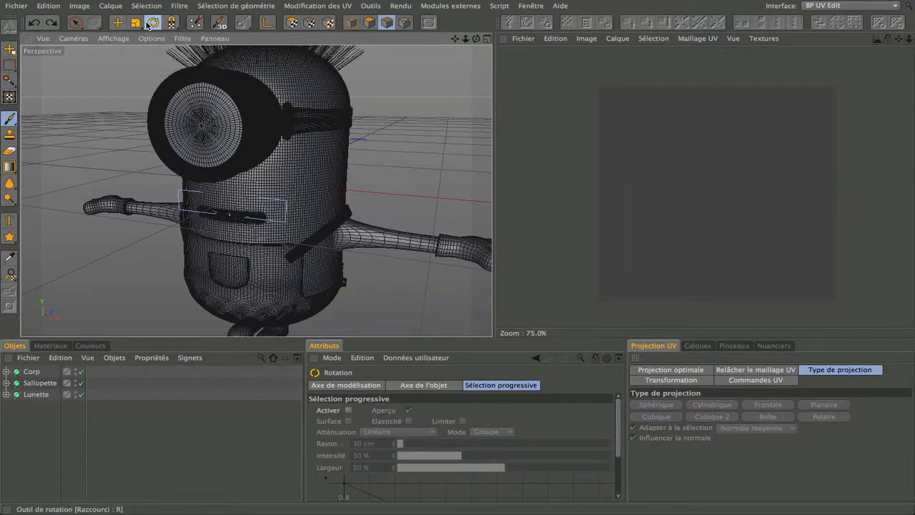
click(135, 23)
click(117, 23)
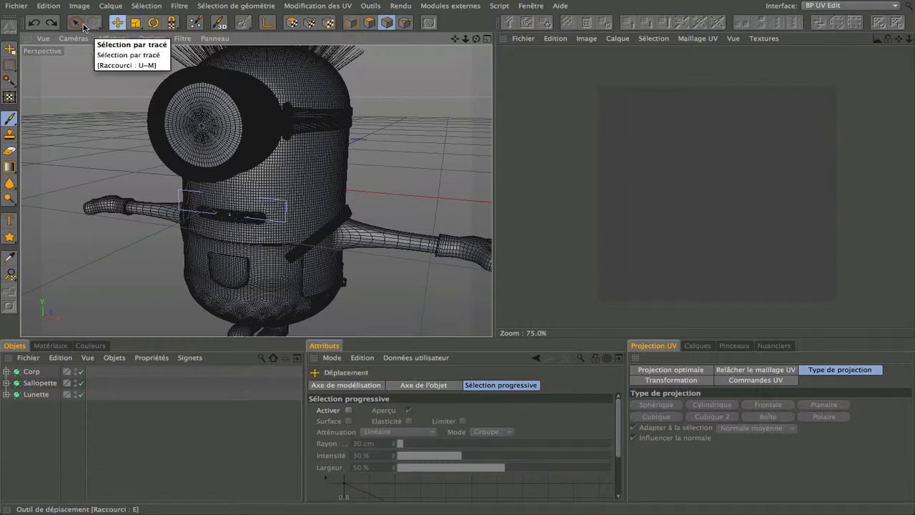
drag(77, 26, 96, 39)
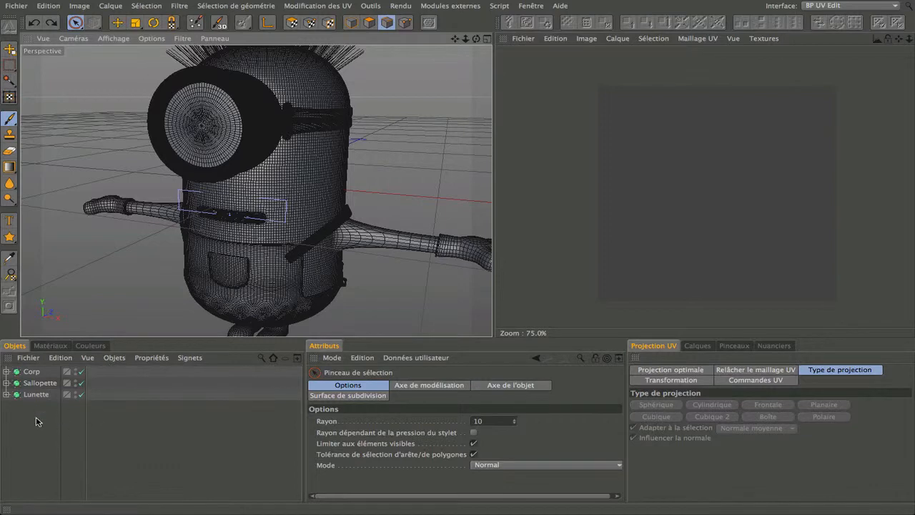
Step: Expand the Corp object in the hierarchy and briefly open Sallopette to view its child objects
click(6, 370)
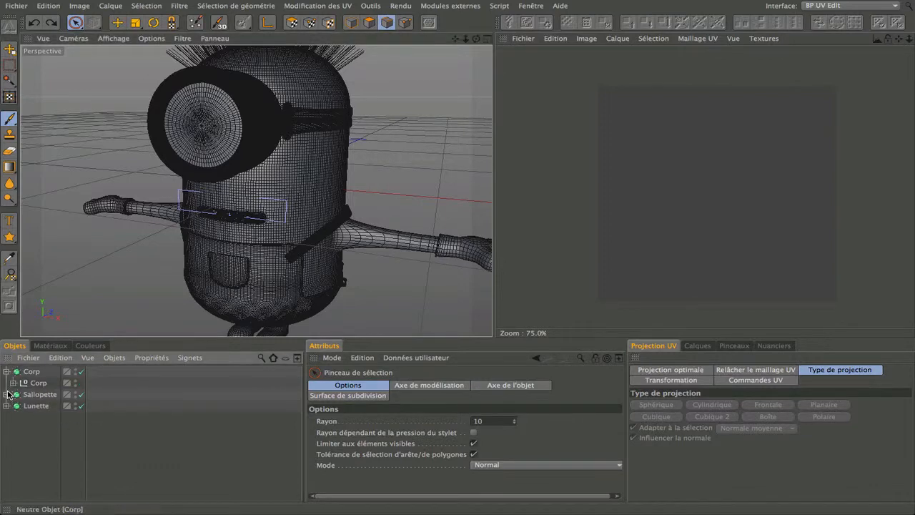
click(7, 394)
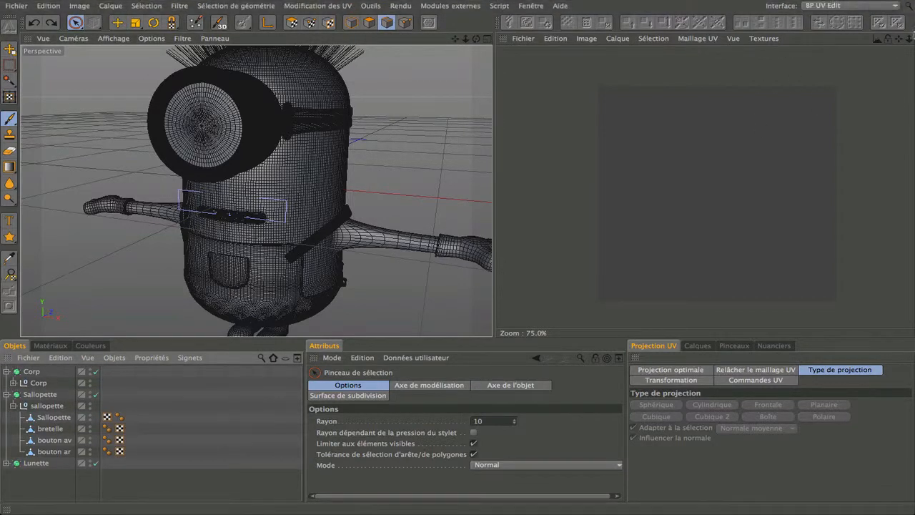
click(7, 394)
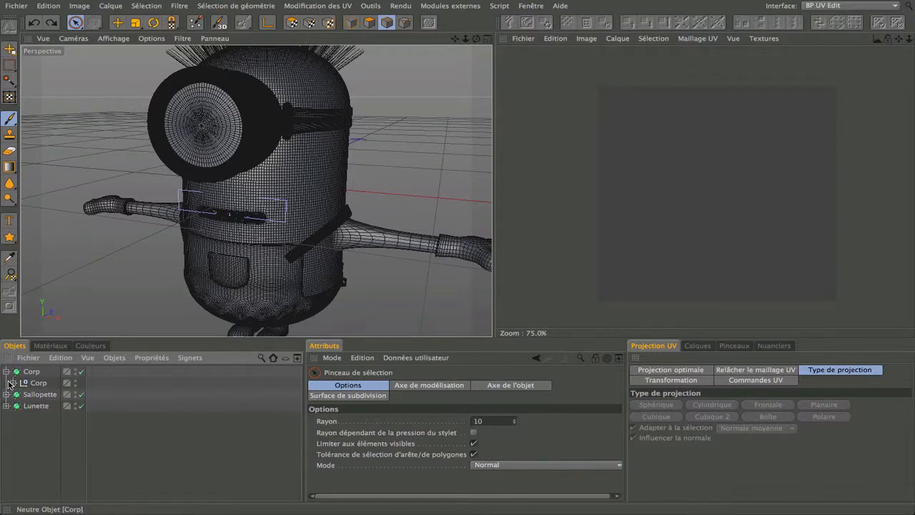
Step: Collapse the Corp object, look through the Matériaux and Couleurs managers, and return to the object hierarchy
click(6, 371)
click(55, 346)
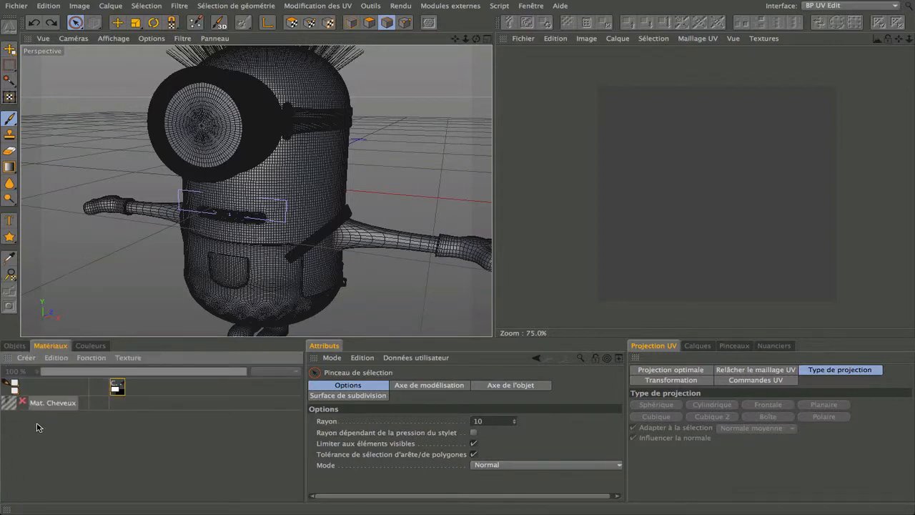
click(97, 345)
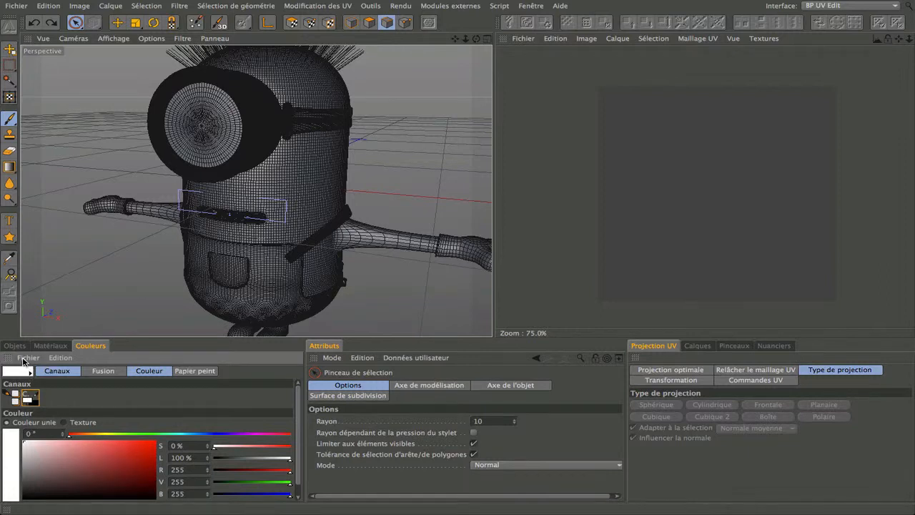
click(13, 345)
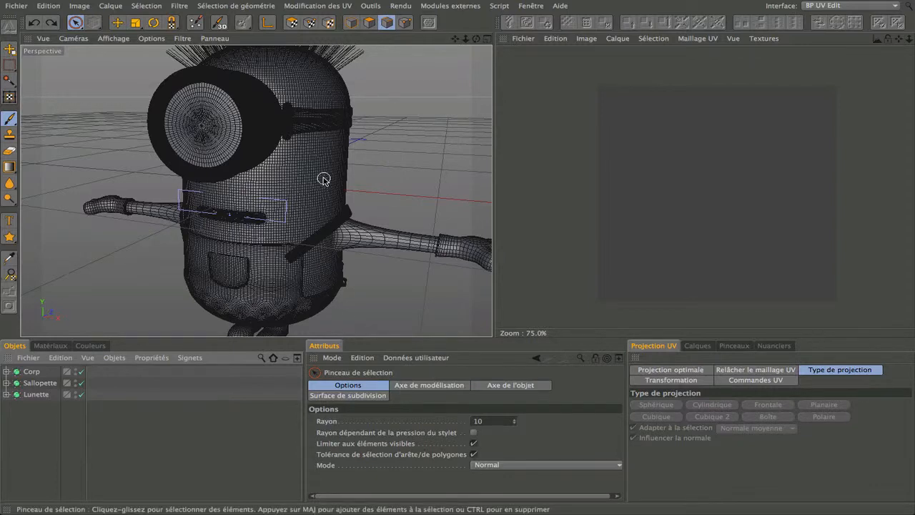
Step: Activate the paint brush, reduce its size to the minimum while checking its preview, and return to the selection brush
click(8, 121)
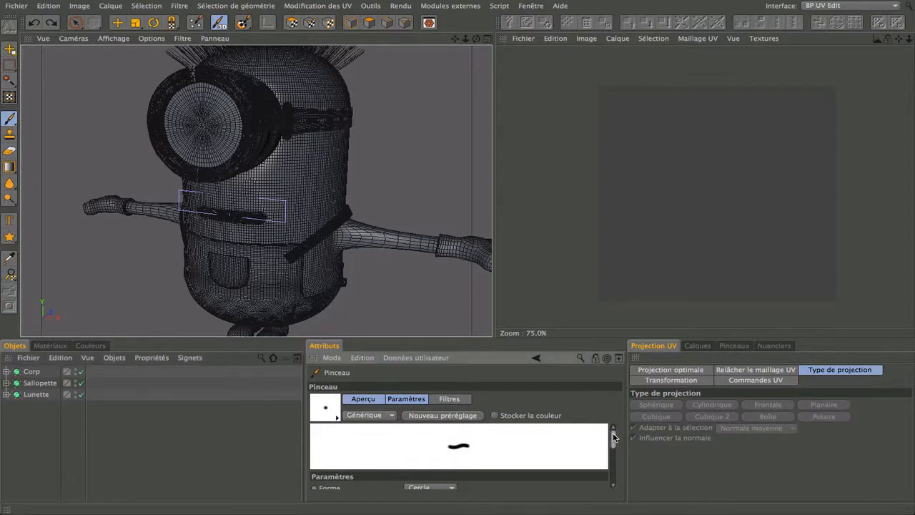
drag(613, 436, 614, 448)
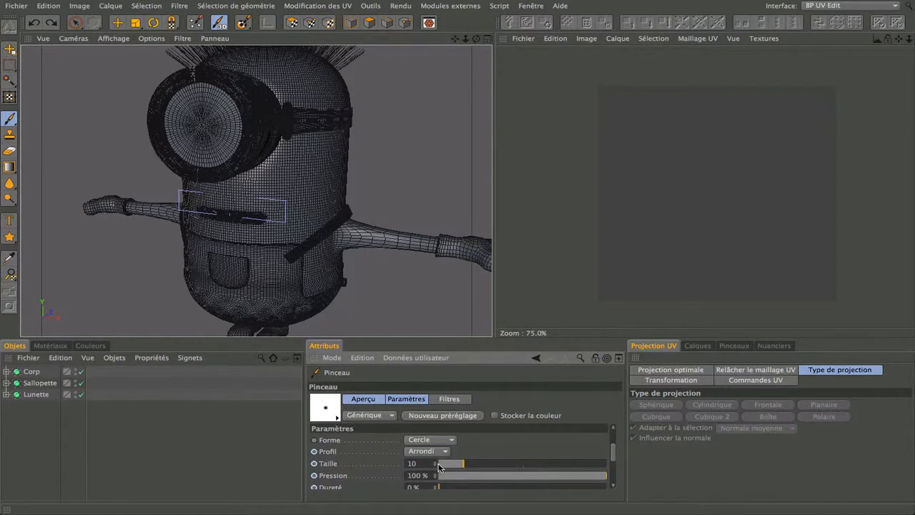
drag(448, 467, 439, 467)
mouse_move(613, 451)
mouse_down()
mouse_move(611, 463)
mouse_move(611, 431)
mouse_up()
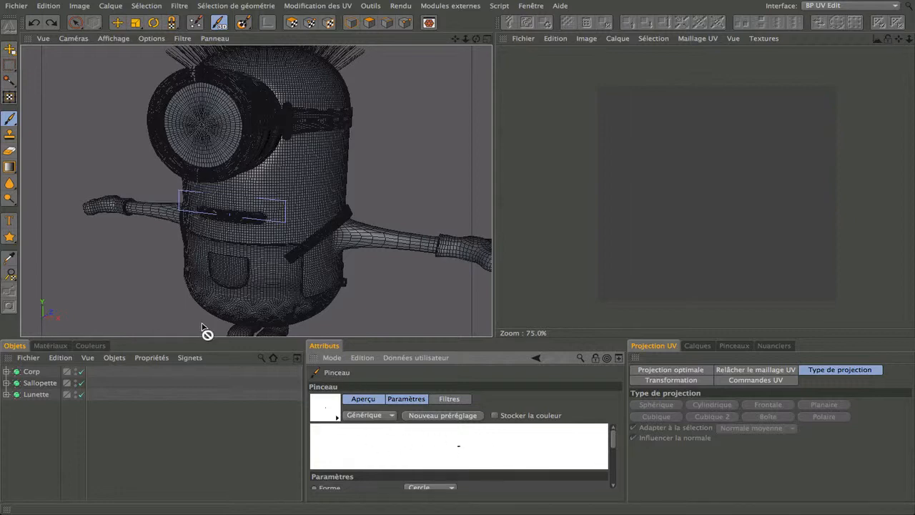
click(75, 22)
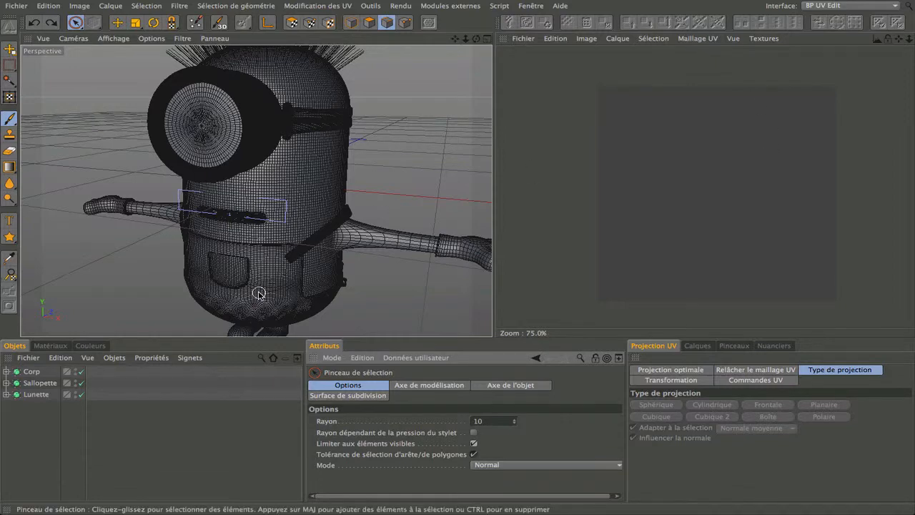
Step: Examine the minion's body, arms and feet from several angles, ending on a frontal view of the overalls
scroll(260, 292, up, 5)
scroll(259, 293, down, 5)
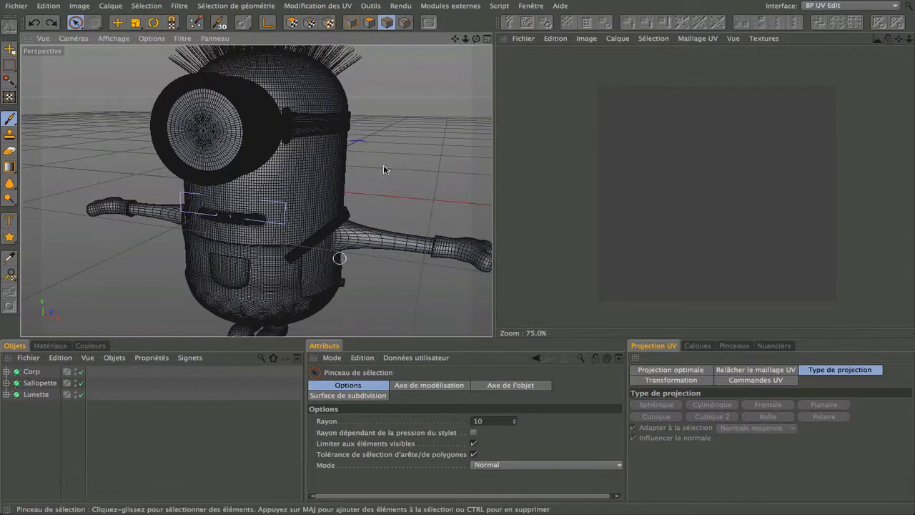
drag(454, 38, 455, 3)
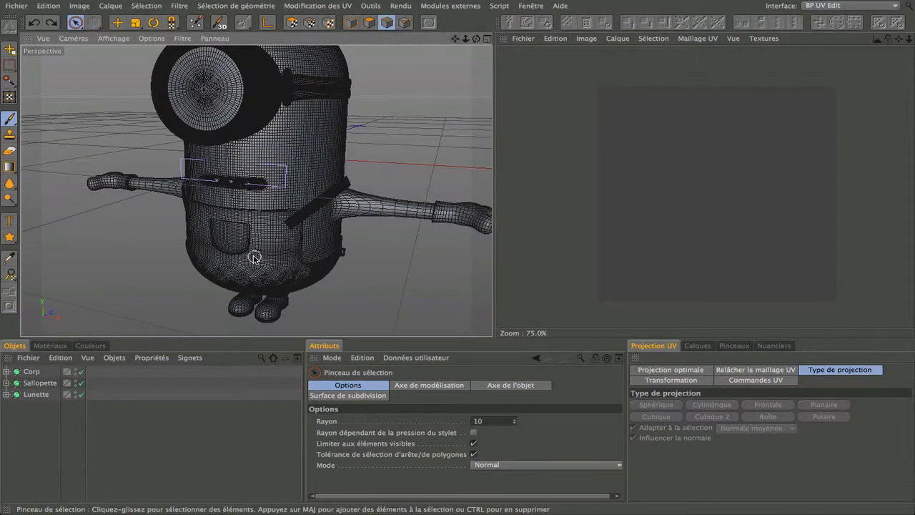
scroll(247, 256, up, 2)
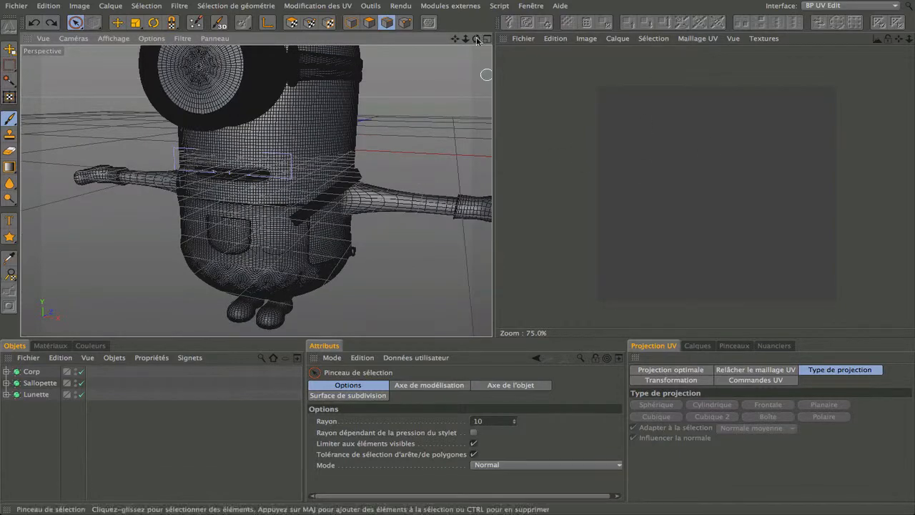
scroll(253, 190, up, 1)
scroll(255, 191, down, 1)
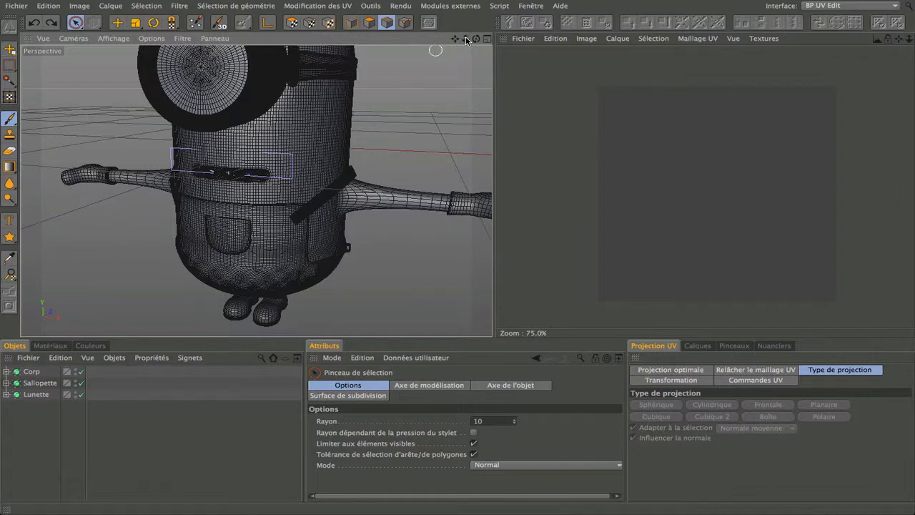
mouse_move(474, 39)
mouse_down()
mouse_move(446, 44)
mouse_move(473, 40)
mouse_move(457, 32)
mouse_move(472, 40)
mouse_move(443, 47)
mouse_move(466, 40)
mouse_up()
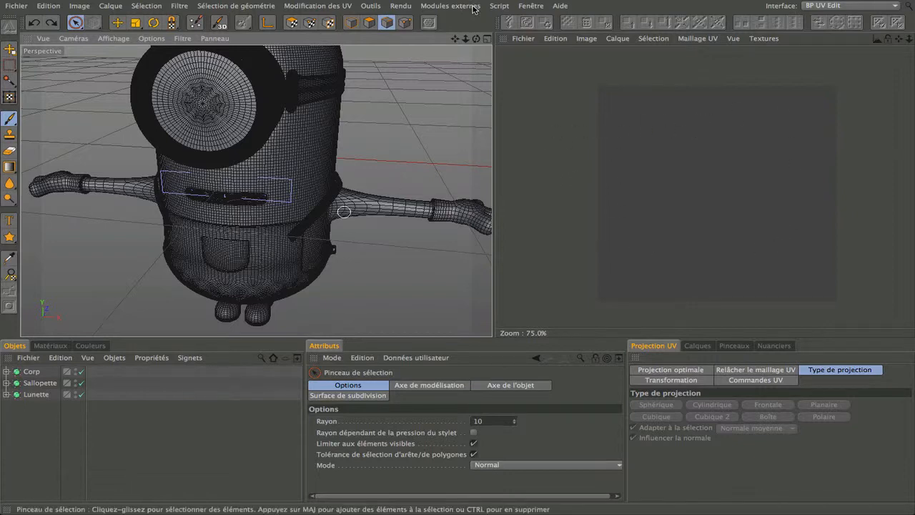
drag(476, 38, 335, 143)
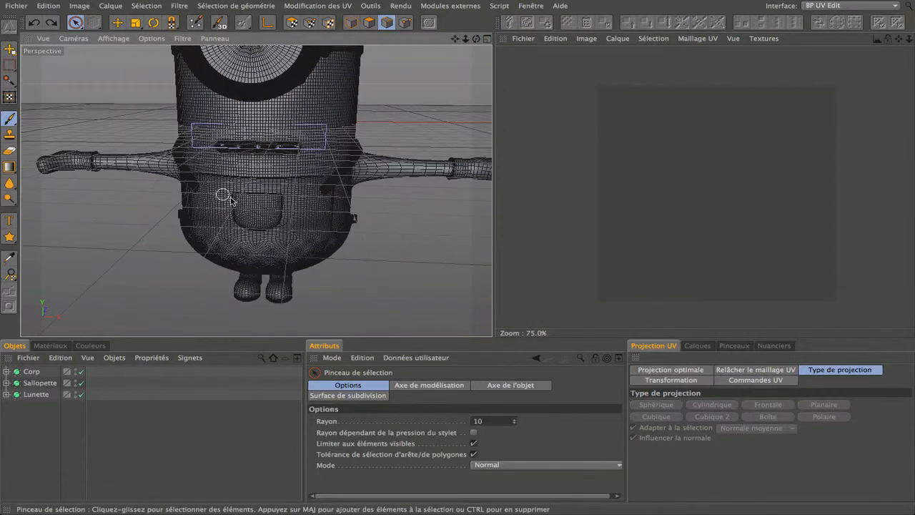
scroll(235, 198, up, 3)
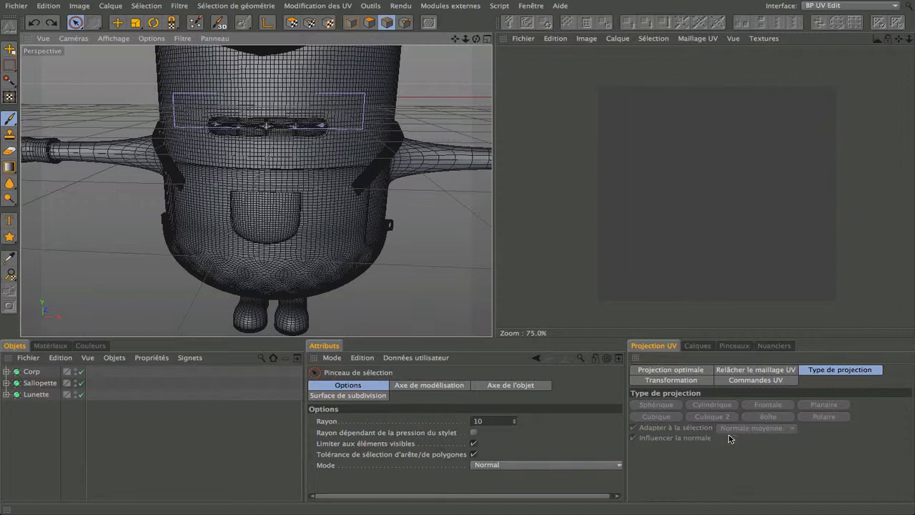
Step: Look through the Calques, Pinceaux and Nuanciers managers and return to the Projection UV settings
click(698, 346)
click(670, 347)
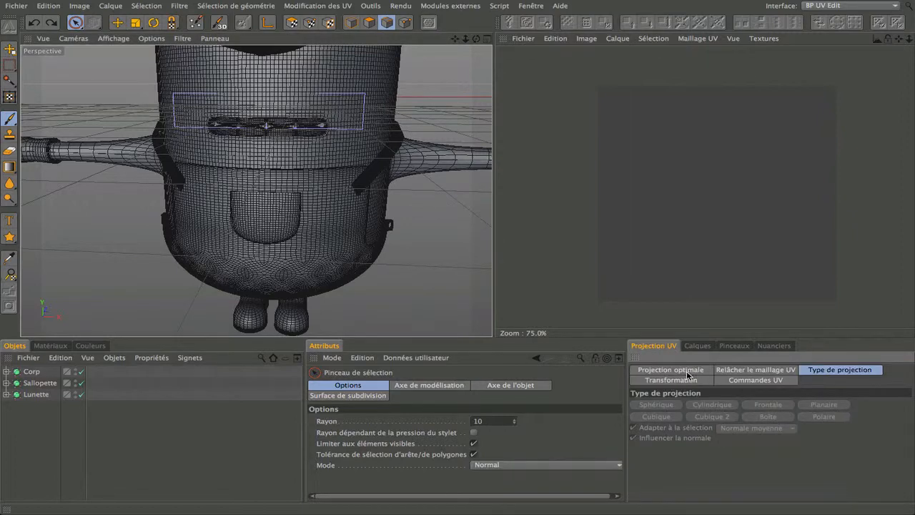
click(707, 346)
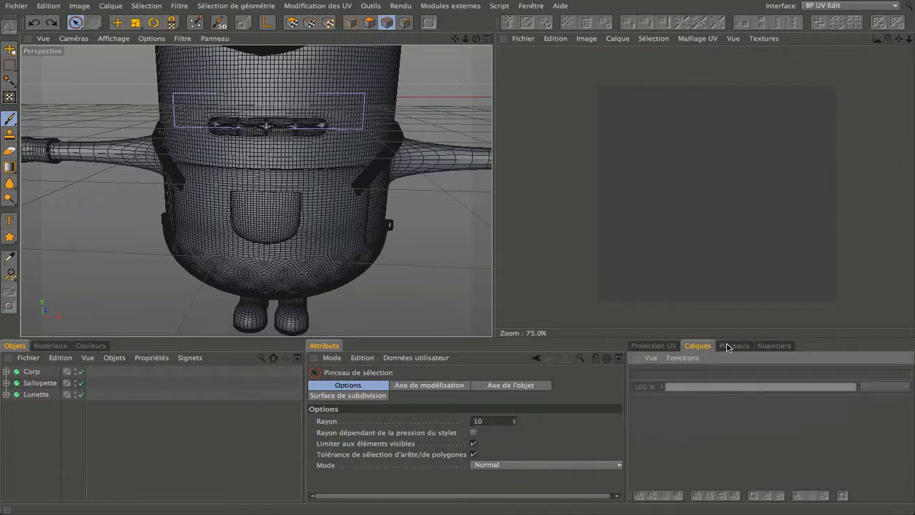
click(736, 346)
click(778, 346)
click(653, 346)
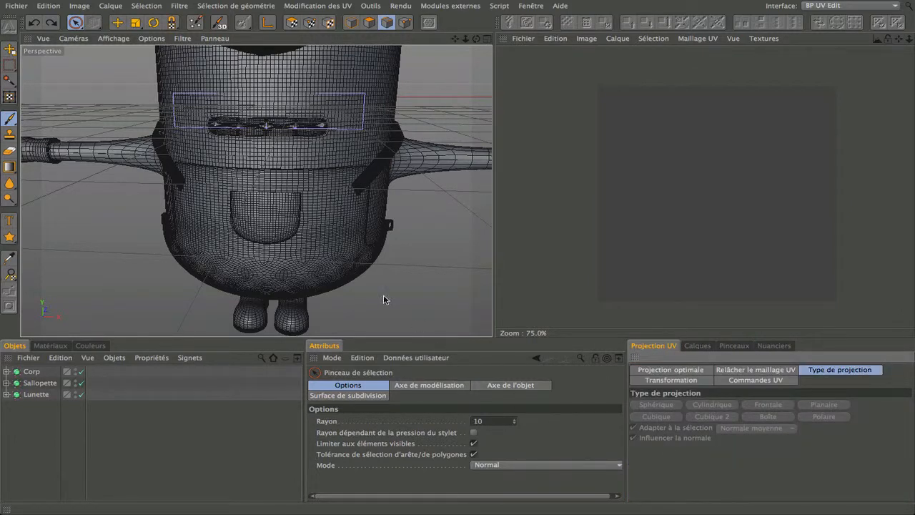
Step: Inspect the mesh of the overalls' front pocket, straps and rounded underside from different angles and distances
alt+drag(316, 233, 318, 233)
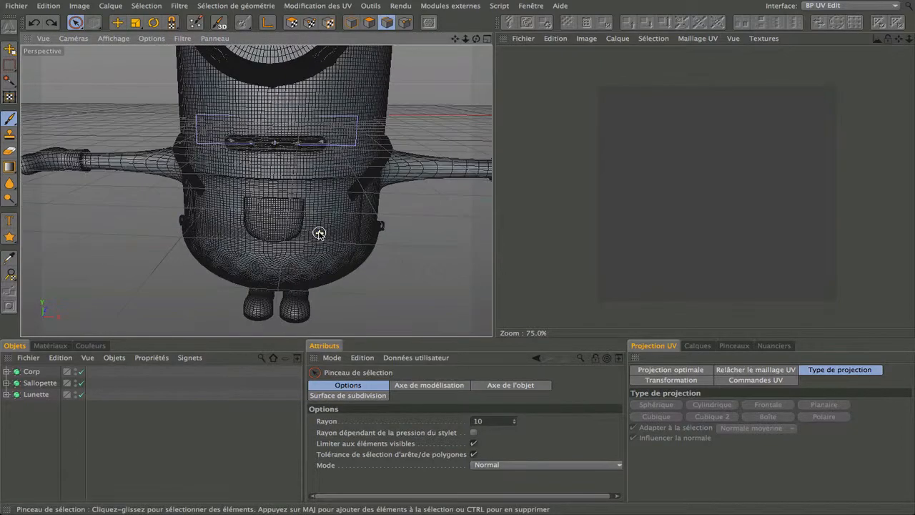
drag(475, 38, 256, 191)
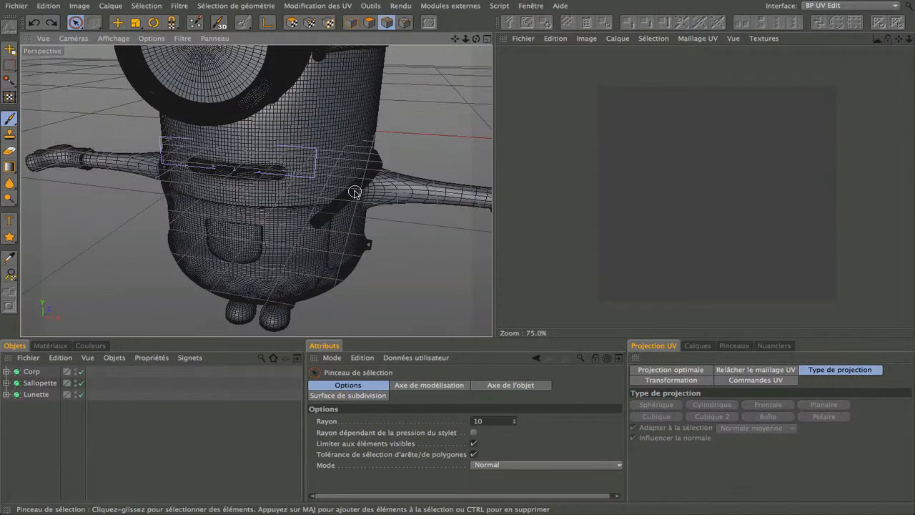
scroll(353, 191, down, 5)
scroll(353, 190, up, 4)
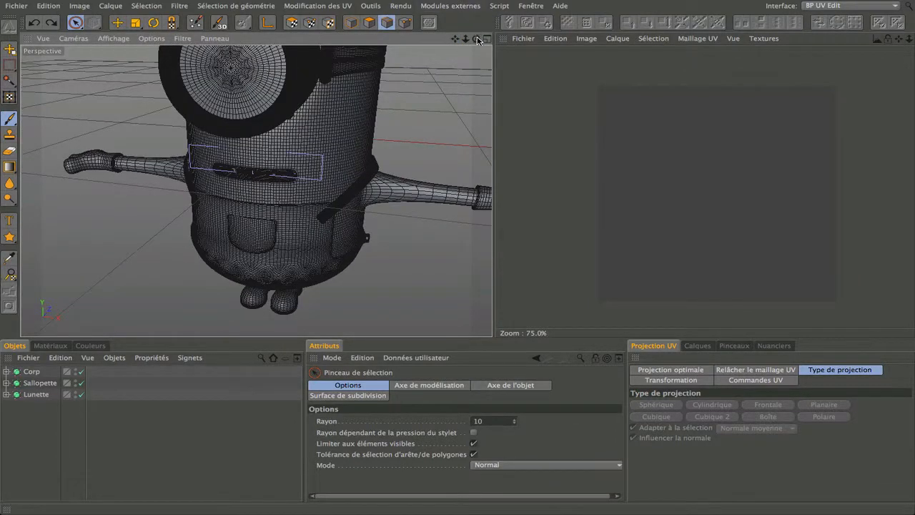
drag(476, 39, 256, 191)
drag(455, 39, 256, 191)
drag(454, 39, 256, 191)
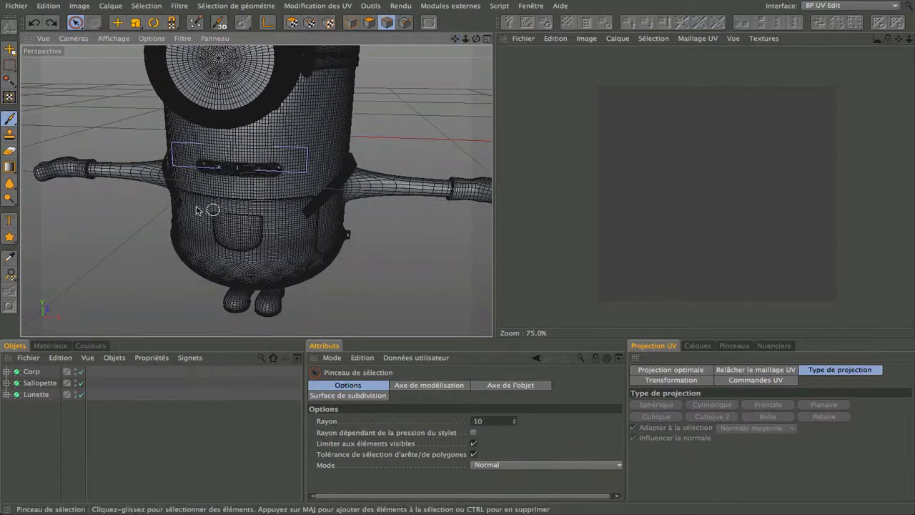
scroll(208, 232, up, 3)
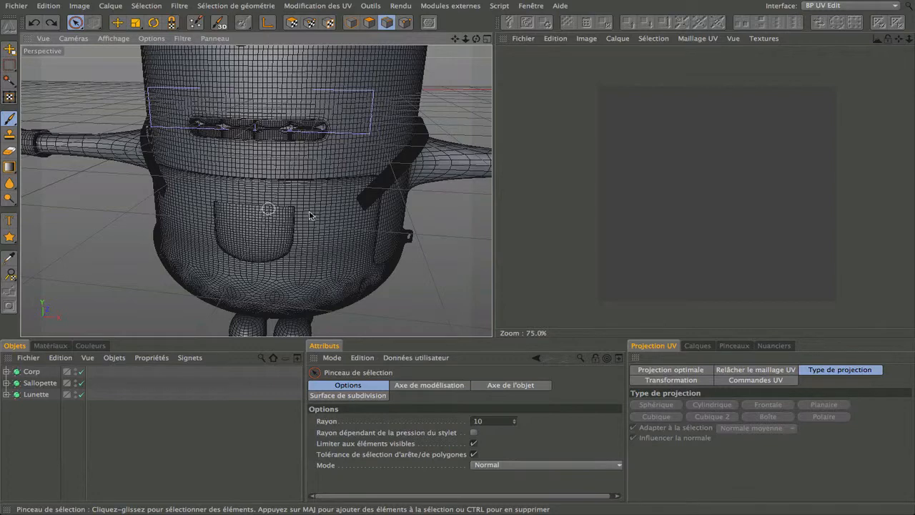
scroll(361, 180, down, 2)
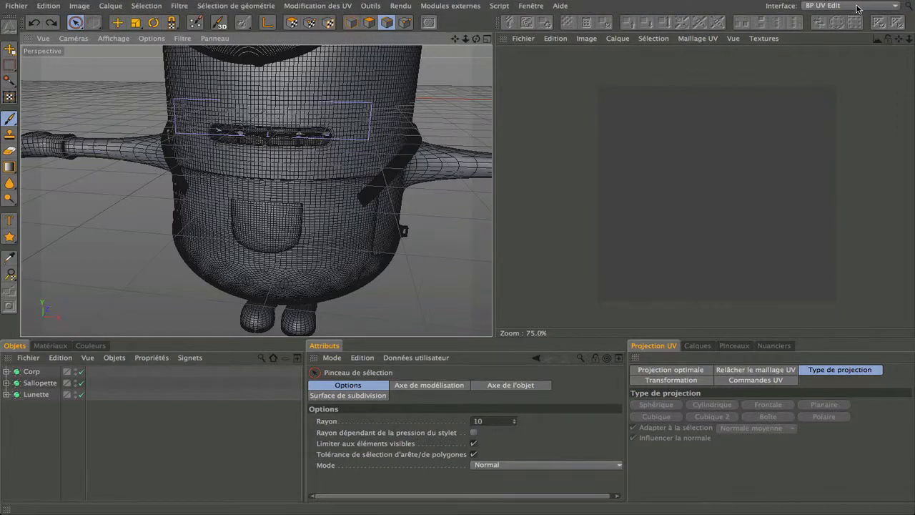
scroll(263, 246, up, 3)
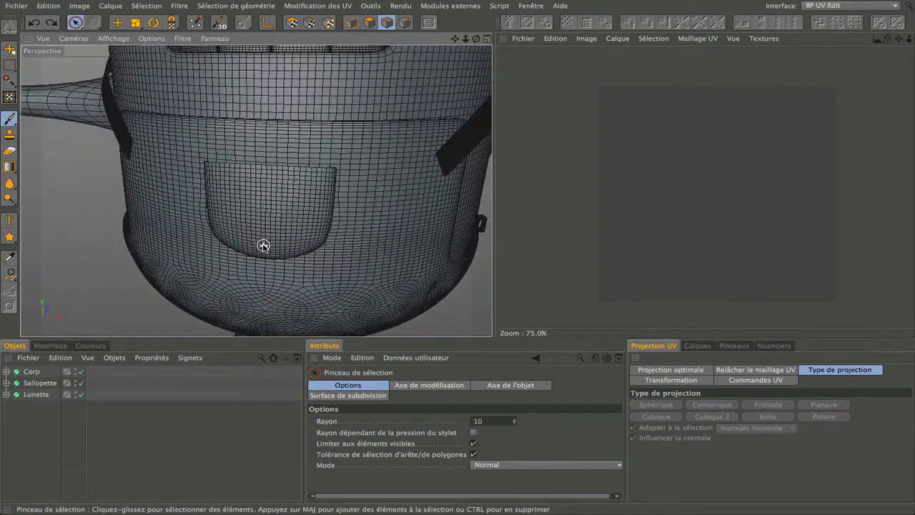
scroll(263, 246, down, 3)
mouse_move(476, 39)
mouse_down()
mouse_move(386, 41)
mouse_move(470, 44)
mouse_move(438, 6)
mouse_up()
scroll(197, 269, down, 3)
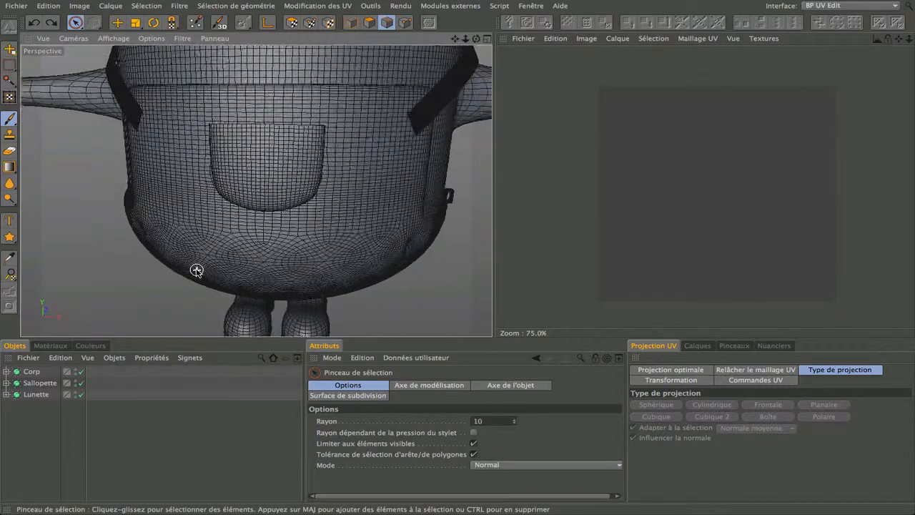
drag(476, 39, 436, 47)
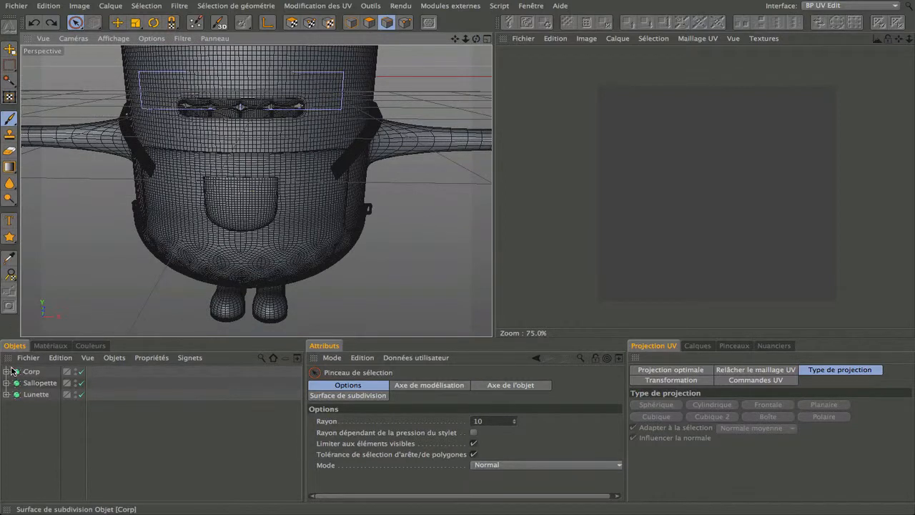
Step: Hide Corp, Lunette and Sallopette's bretelle, bouton av and bouton ar parts, and select the Sallopette mesh
click(79, 372)
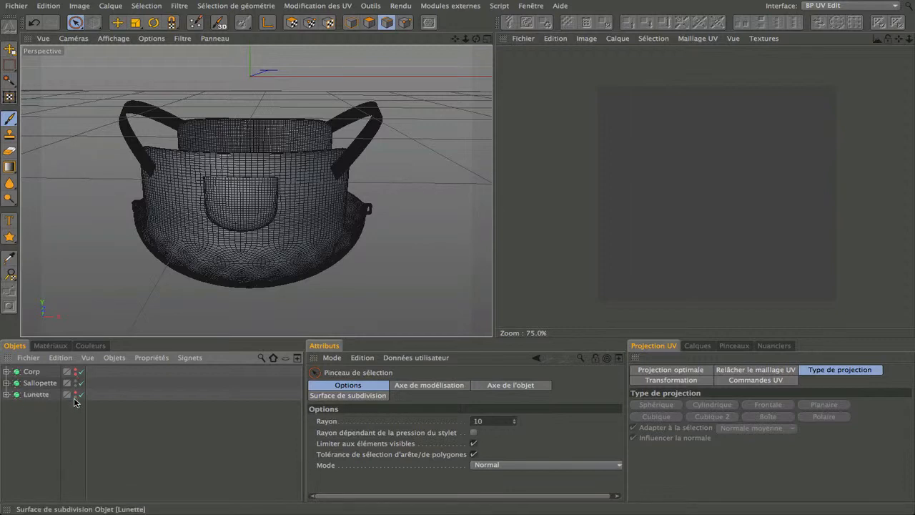
click(6, 383)
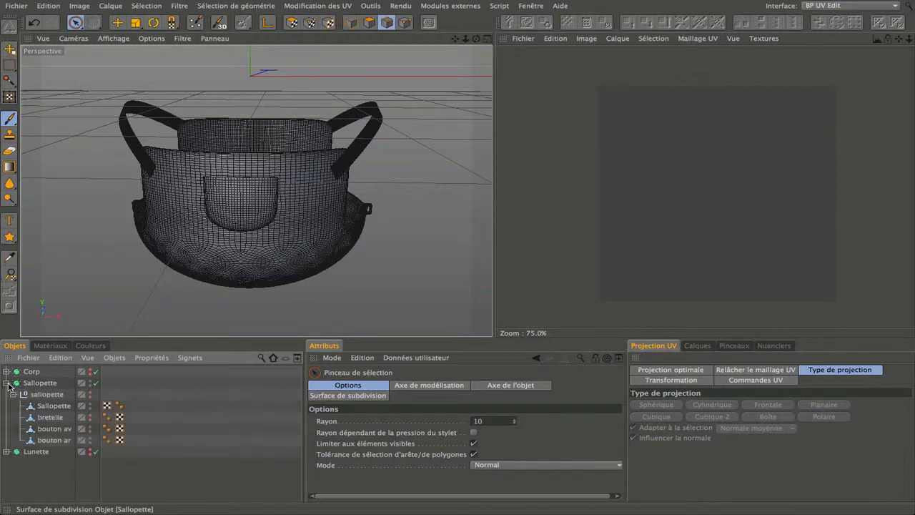
click(90, 414)
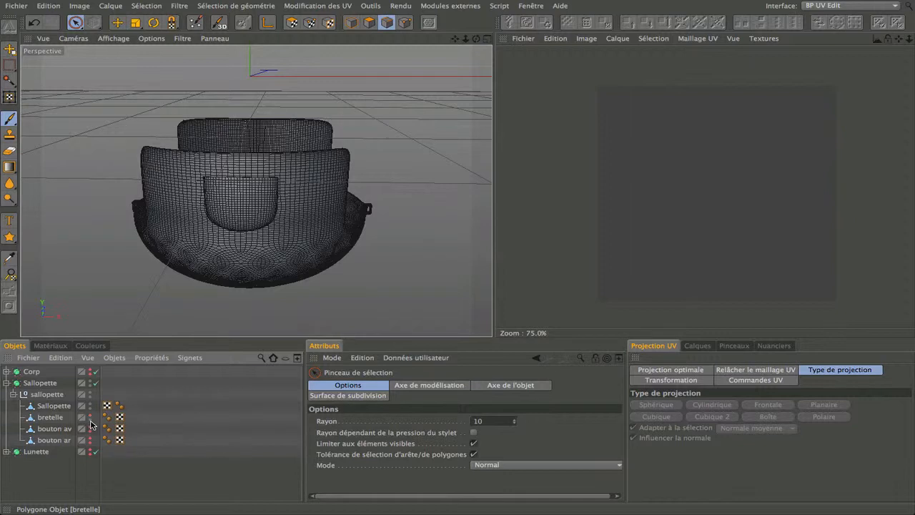
click(41, 409)
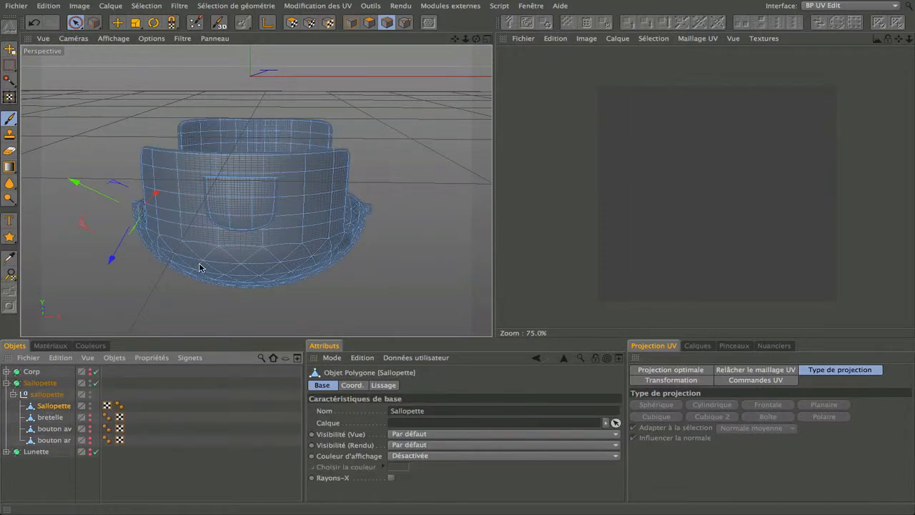
Step: Switch to polygon mode with the inner side of the overalls' back panel in close view
scroll(214, 192, up, 2)
scroll(215, 191, up, 4)
scroll(216, 191, down, 2)
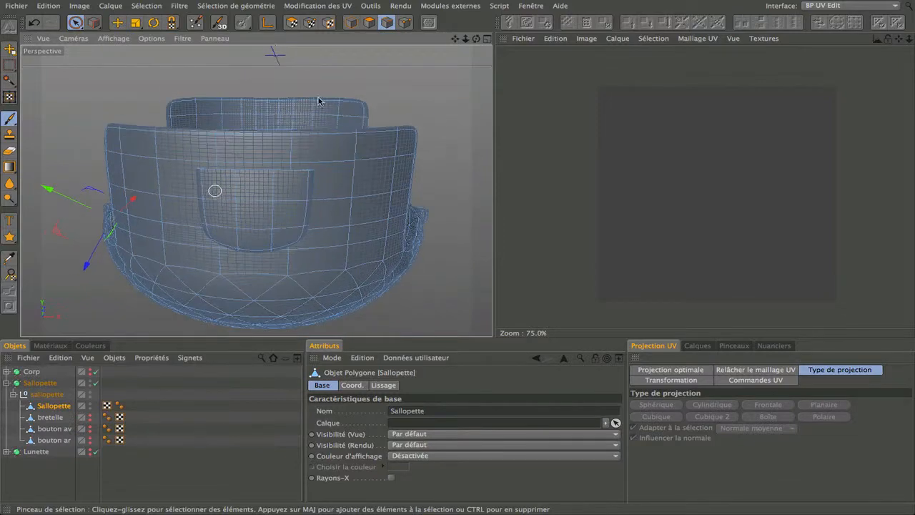
mouse_move(123, 66)
alt+mouse_down()
mouse_move(78, 66)
mouse_move(126, 48)
mouse_move(132, 67)
alt+mouse_up()
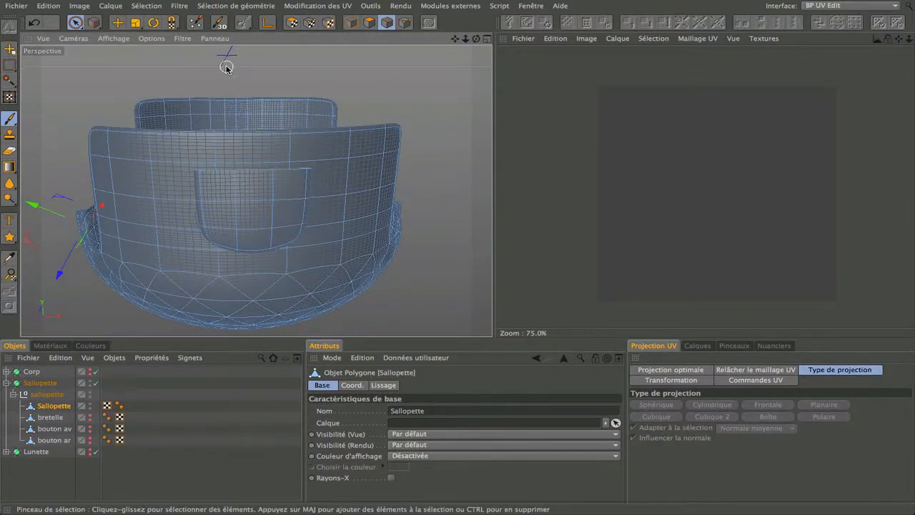
scroll(255, 190, up, 10)
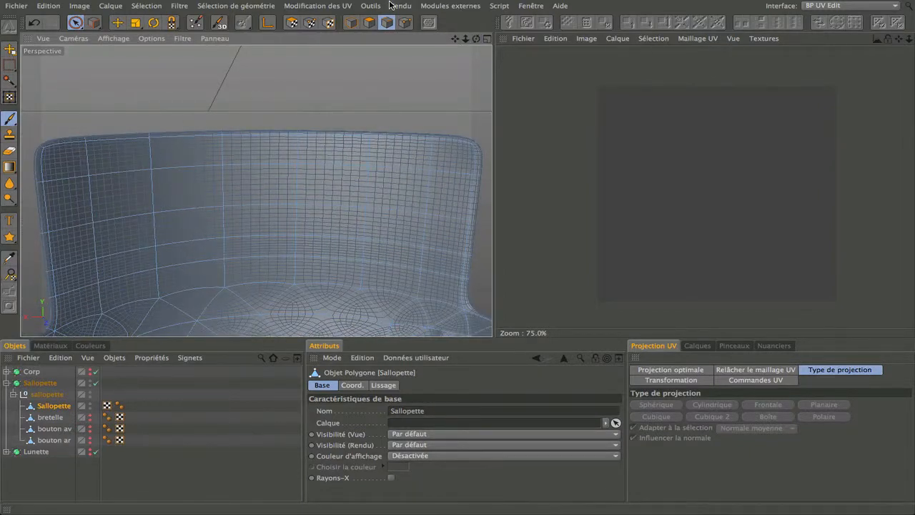
click(369, 22)
Step: Try selecting single polygons along the upper row of the back panel's inner side, and clear the selection
click(61, 155)
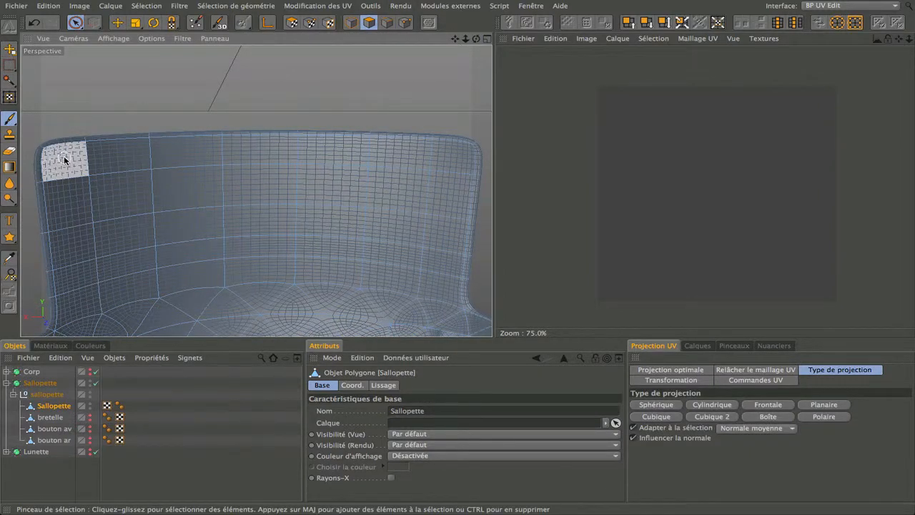
scroll(67, 155, up, 5)
click(82, 145)
click(141, 141)
click(229, 143)
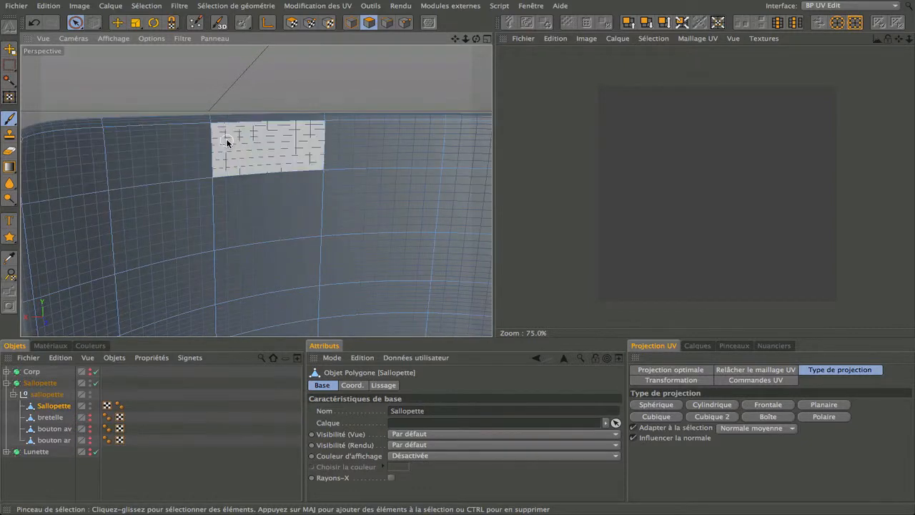
click(378, 139)
click(265, 137)
click(244, 63)
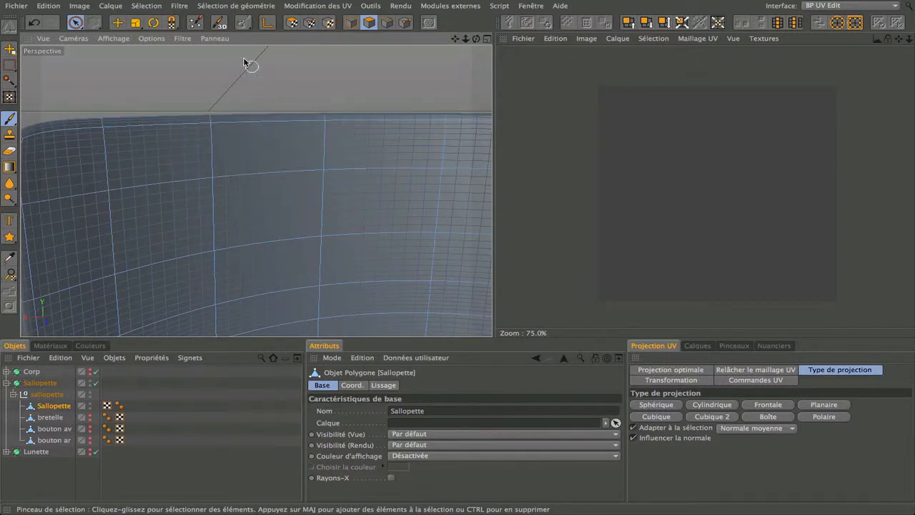
Step: Turn off Modifications par iso-lignes in the viewport display
click(159, 40)
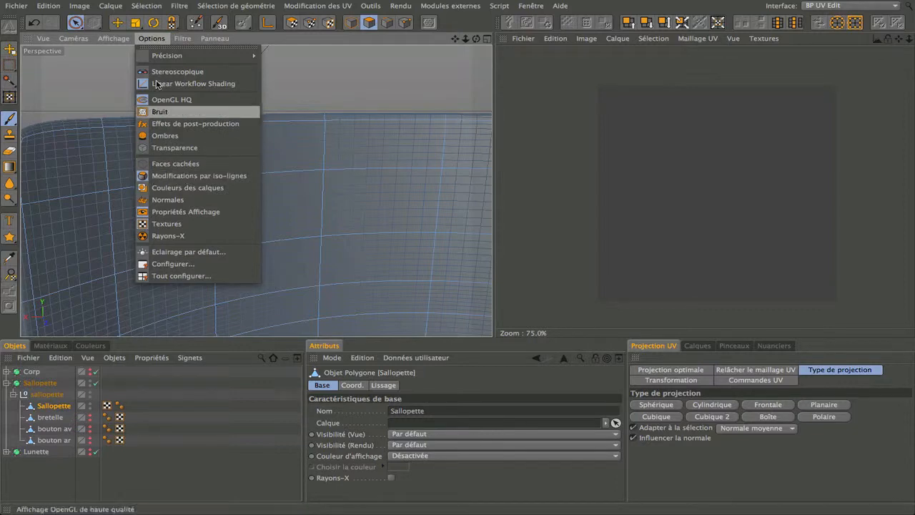
click(150, 38)
click(157, 40)
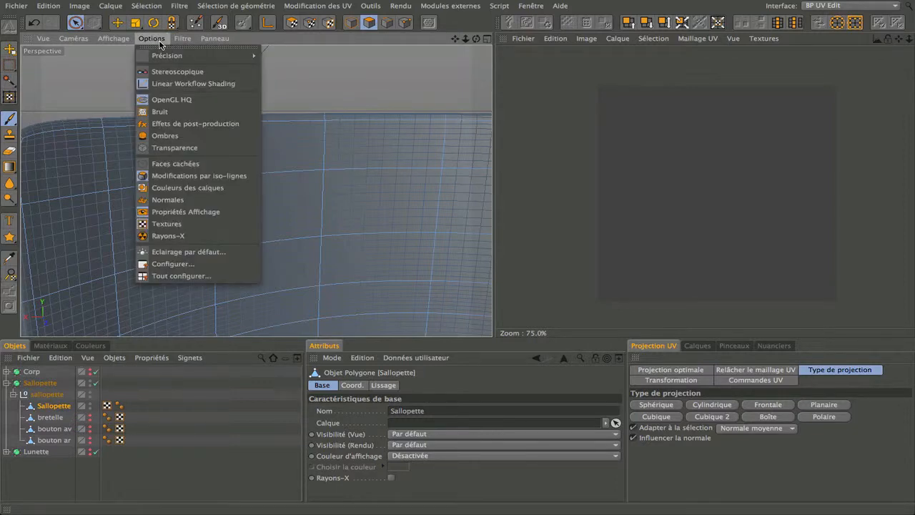
click(233, 176)
scroll(169, 198, down, 3)
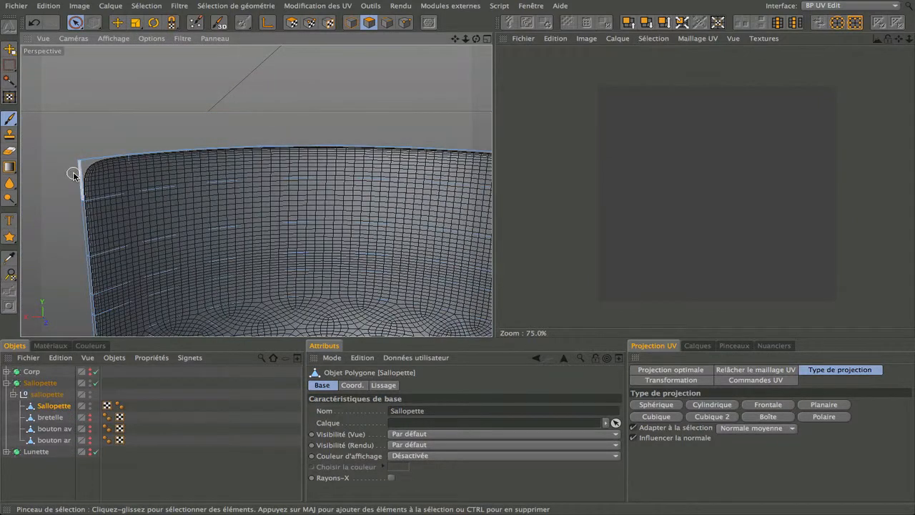
Step: Select adjoining cage polygons along the back panel's inner upper edge and just below its corner
scroll(73, 175, up, 3)
drag(73, 175, 236, 155)
click(242, 157)
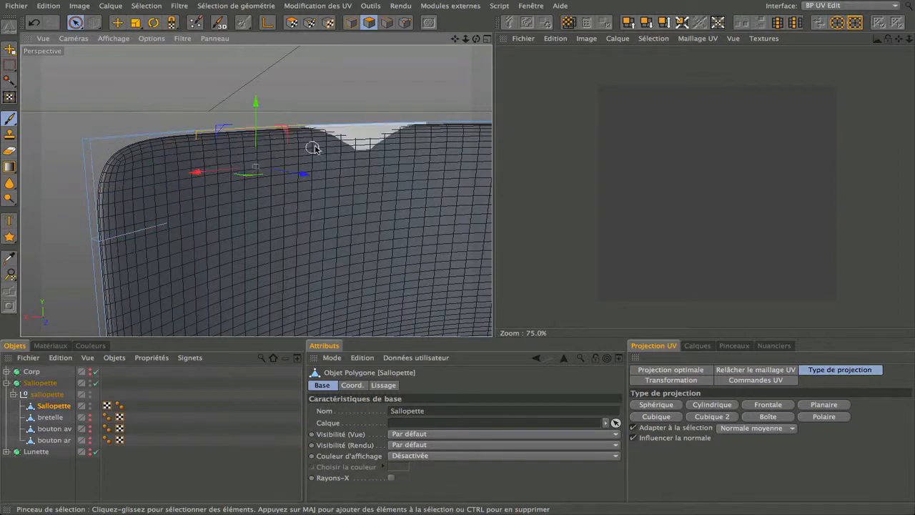
shift+click(321, 149)
shift+click(148, 172)
click(152, 266)
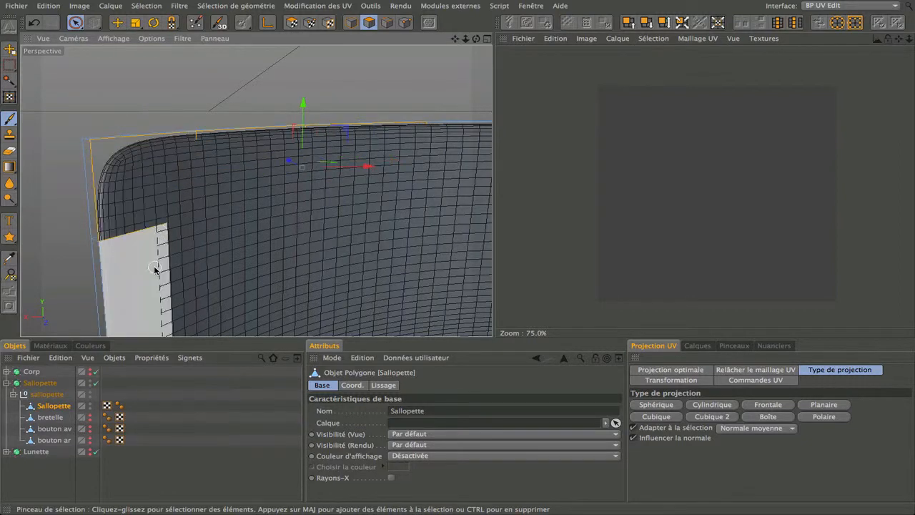
click(116, 194)
click(143, 245)
Step: Add the upper corner polygon of the back panel and check the cage selection from a slightly different angle
click(123, 167)
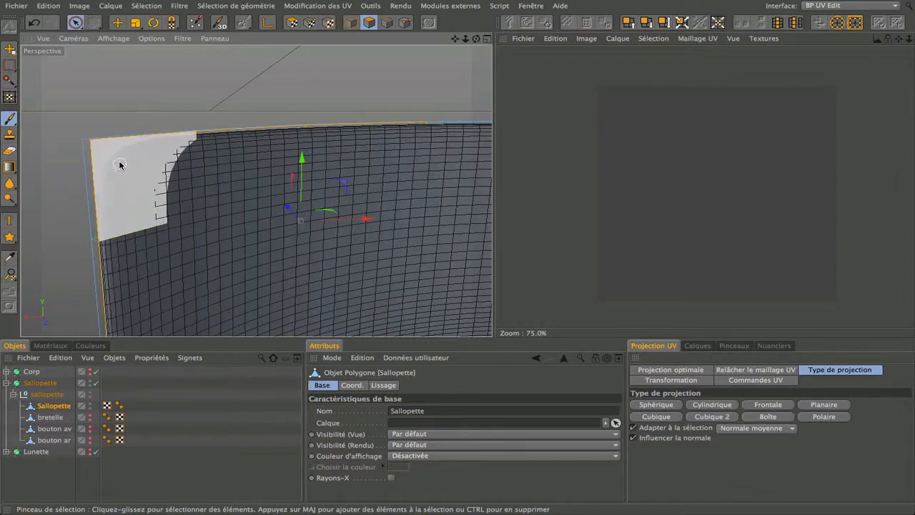
click(215, 147)
click(128, 165)
click(311, 105)
drag(475, 42, 31, 198)
click(78, 158)
click(106, 210)
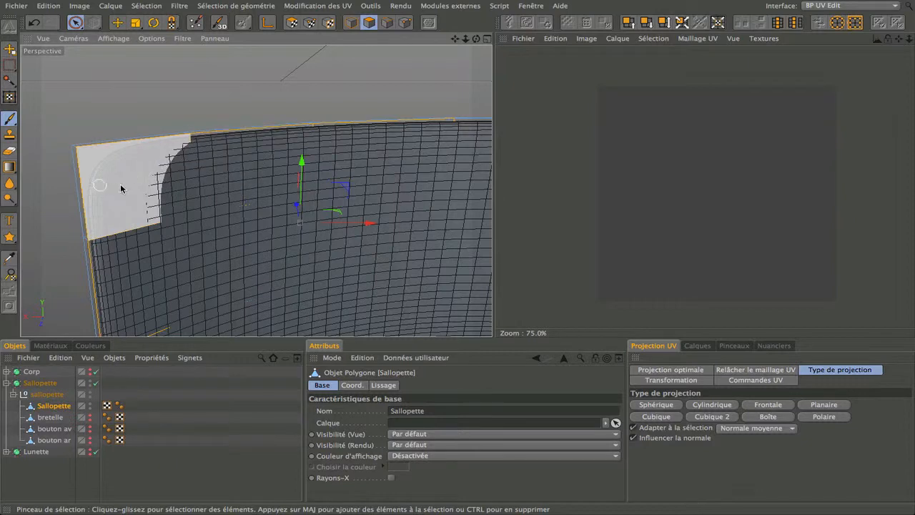
Step: Turn Modifications par iso-lignes back on and try selecting individual polygons near the back panel's upper corner
click(151, 39)
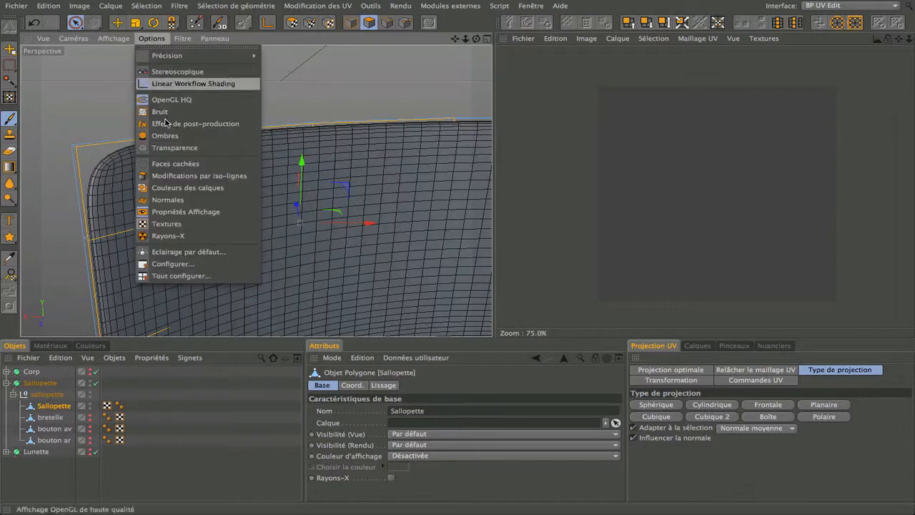
click(208, 176)
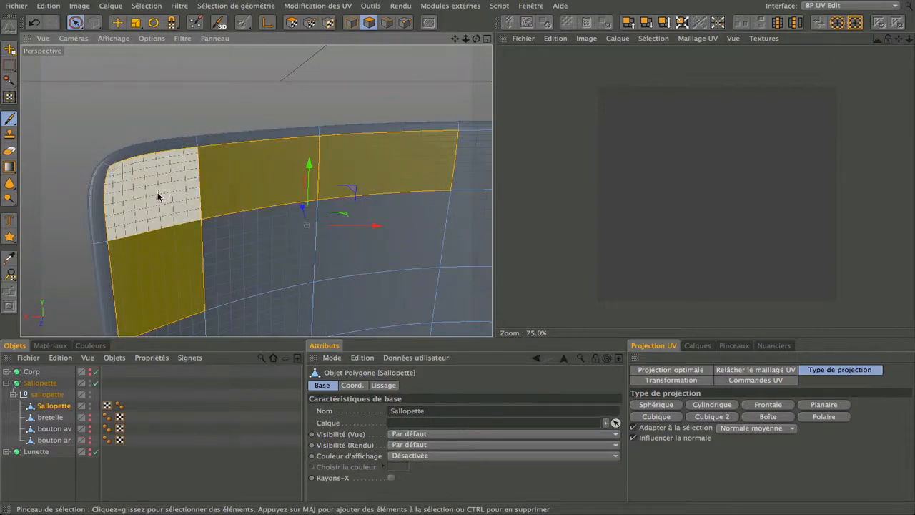
click(241, 265)
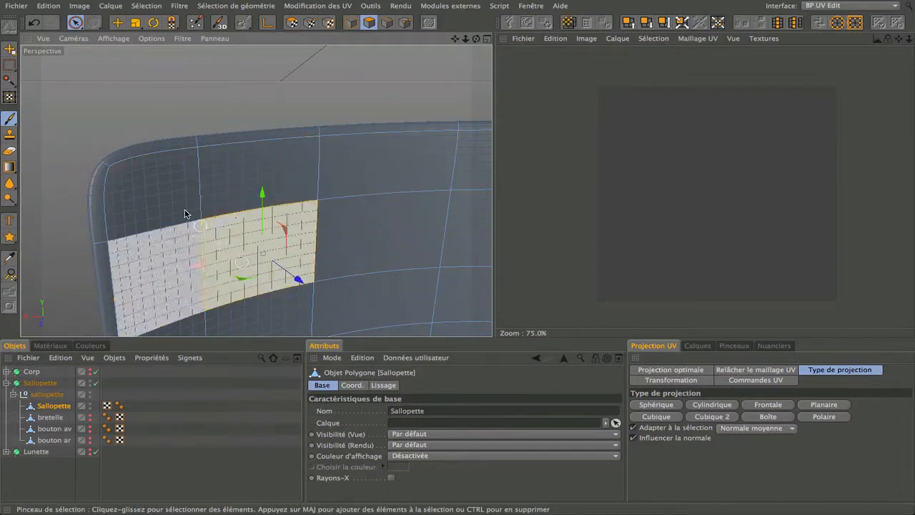
click(182, 206)
click(307, 173)
click(381, 162)
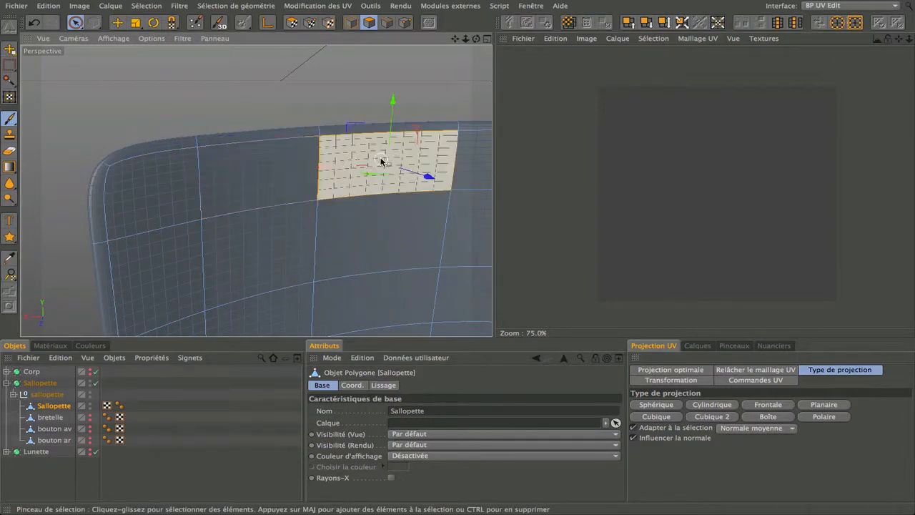
click(183, 200)
click(275, 177)
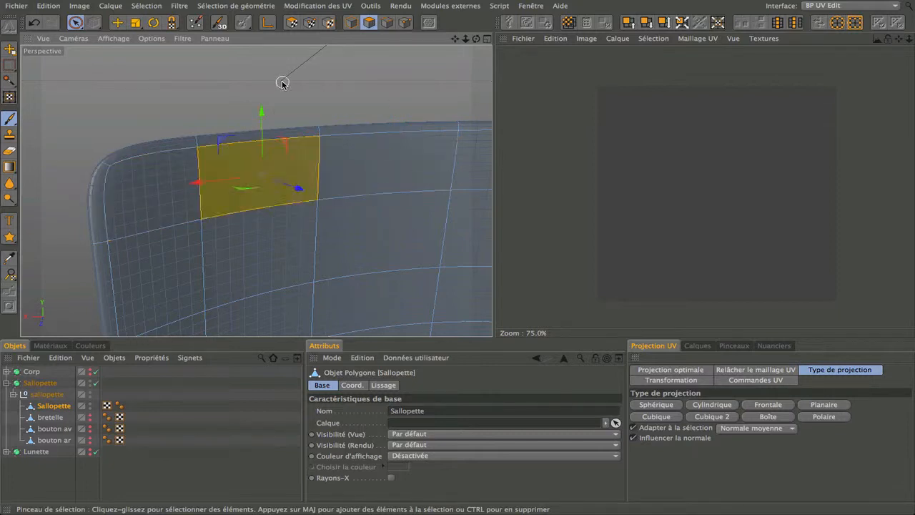
Step: Clear the polygon selection and examine the overalls from the inner back panel round to the front pocket
scroll(282, 83, down, 5)
click(181, 93)
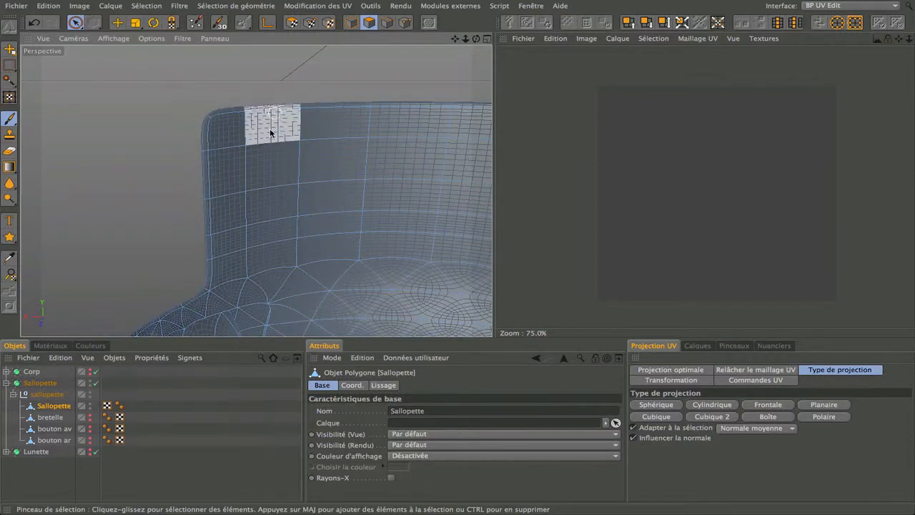
scroll(268, 138, up, 3)
scroll(265, 141, down, 3)
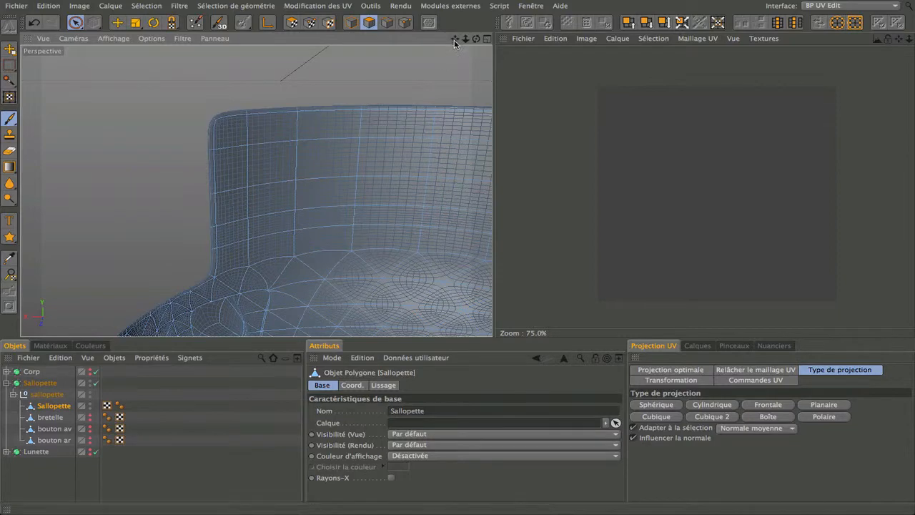
drag(455, 40, 257, 191)
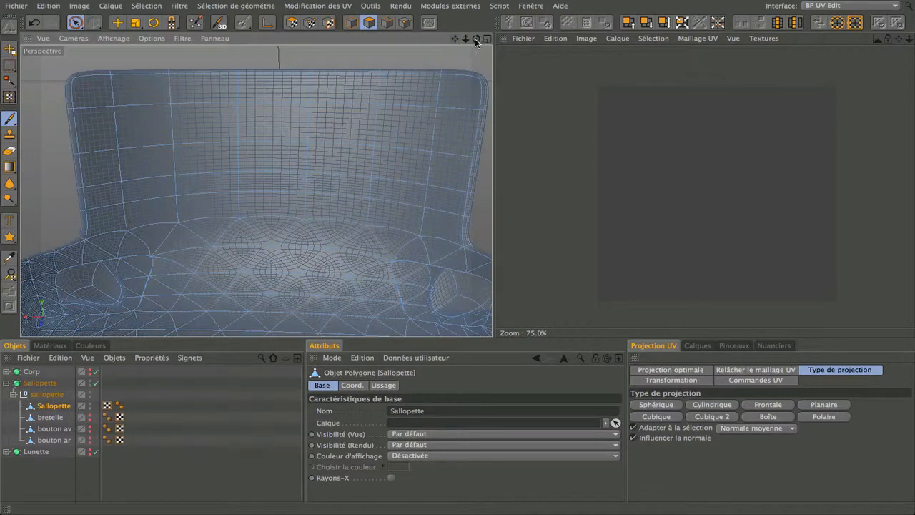
drag(475, 41, 256, 191)
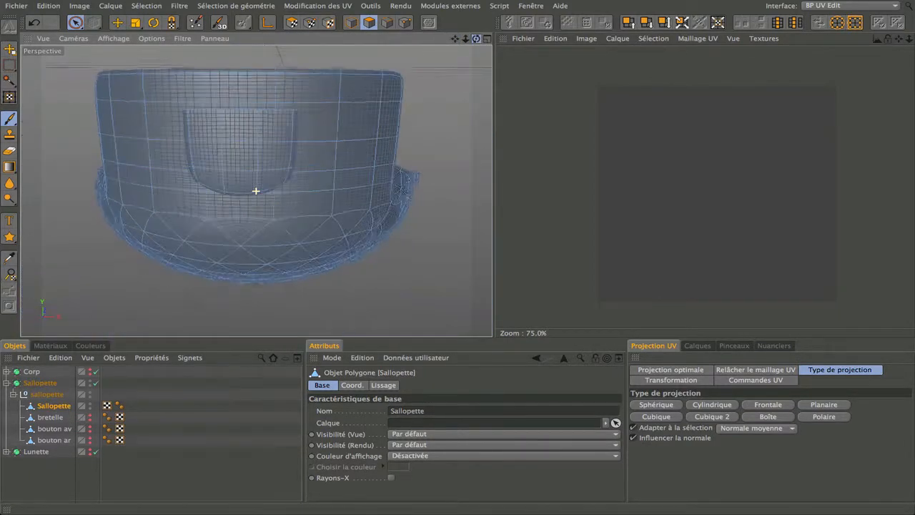
mouse_move(475, 39)
mouse_down()
mouse_move(255, 190)
mouse_move(479, 39)
mouse_move(255, 190)
mouse_move(322, 217)
mouse_up()
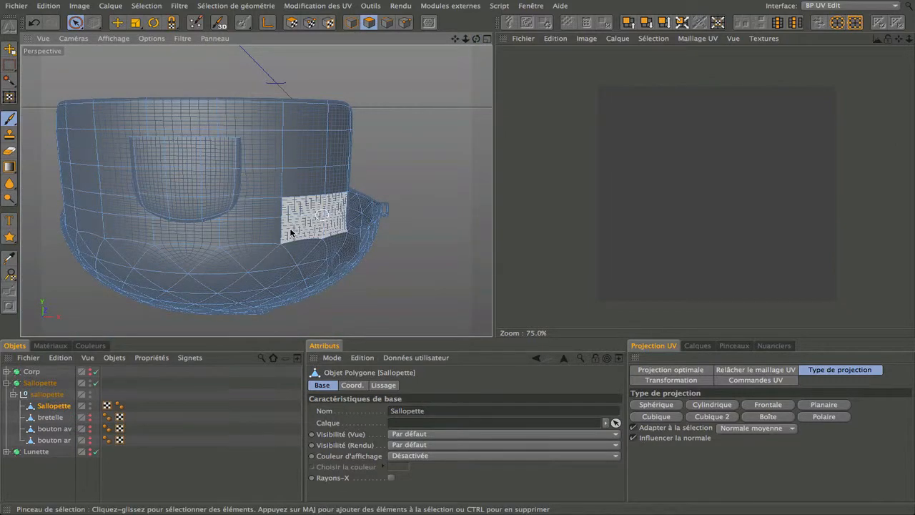
Step: Create a new standard material and show the Calques manager
click(57, 346)
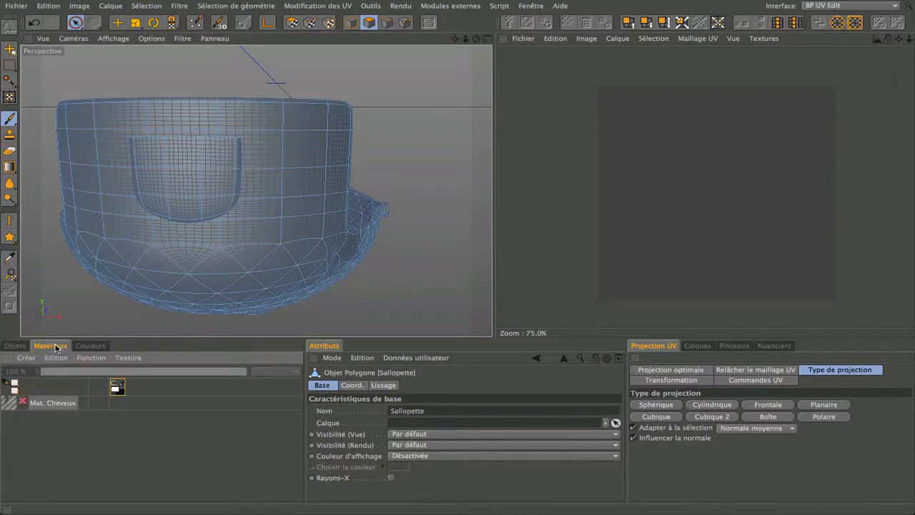
double_click(18, 428)
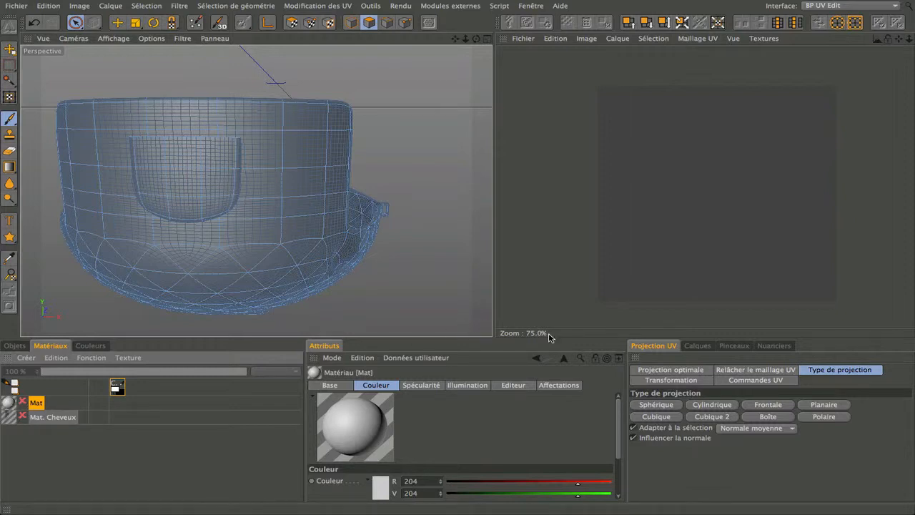
click(698, 346)
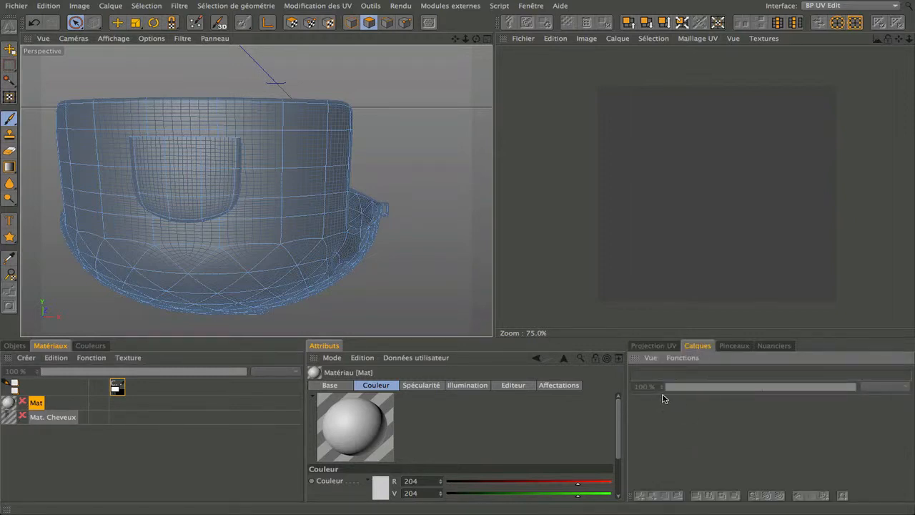
click(670, 346)
click(704, 346)
Step: Add a Couleur texture channel to Mat named Mat_Couleur_2, 2048 x 2048 pixels, 72 dpi, RVB 8 bits, filled with grey 160/160/160
right_click(7, 404)
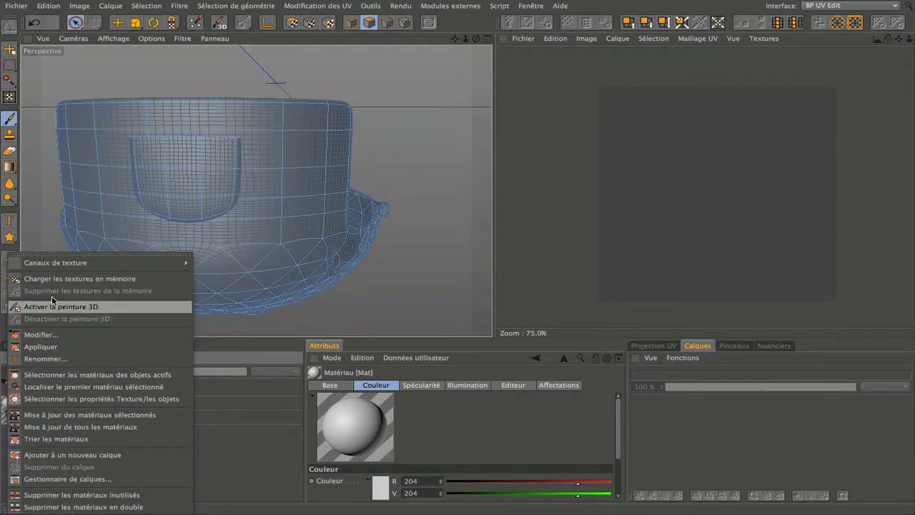
mouse_move(43, 266)
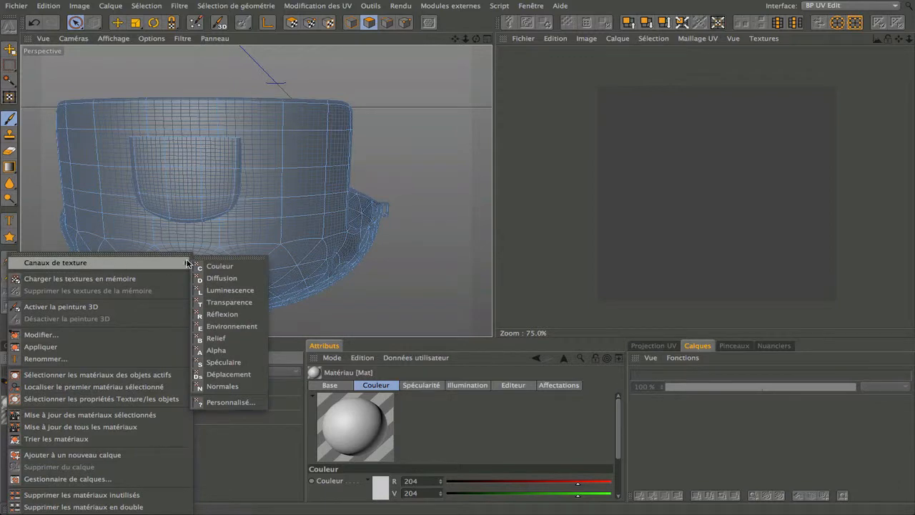
click(231, 267)
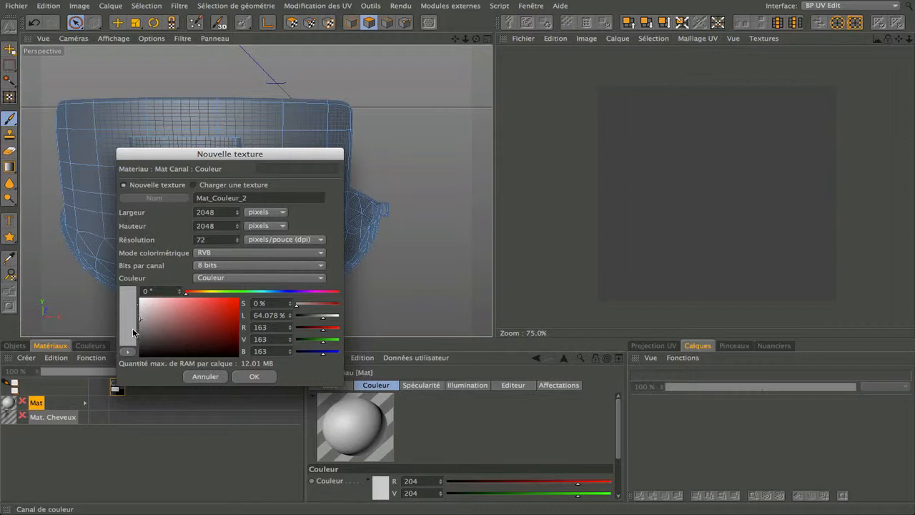
drag(141, 321, 138, 323)
click(257, 376)
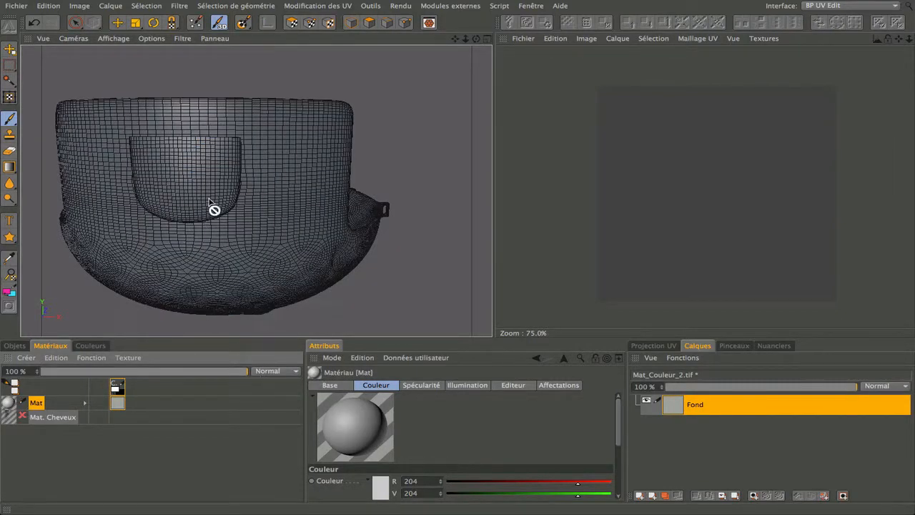
Step: Activate the Mat material's Couleur texture so that it is displayed in the texture view
scroll(188, 216, up, 5)
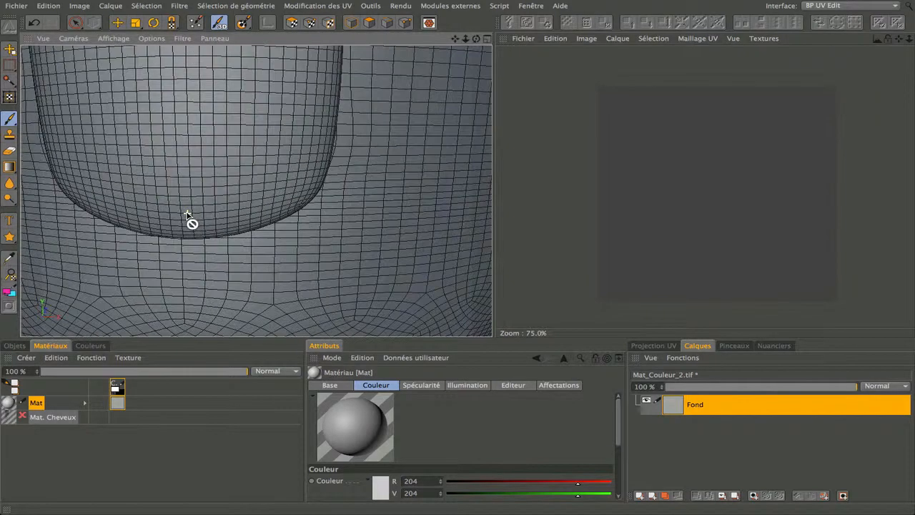
scroll(189, 217, down, 6)
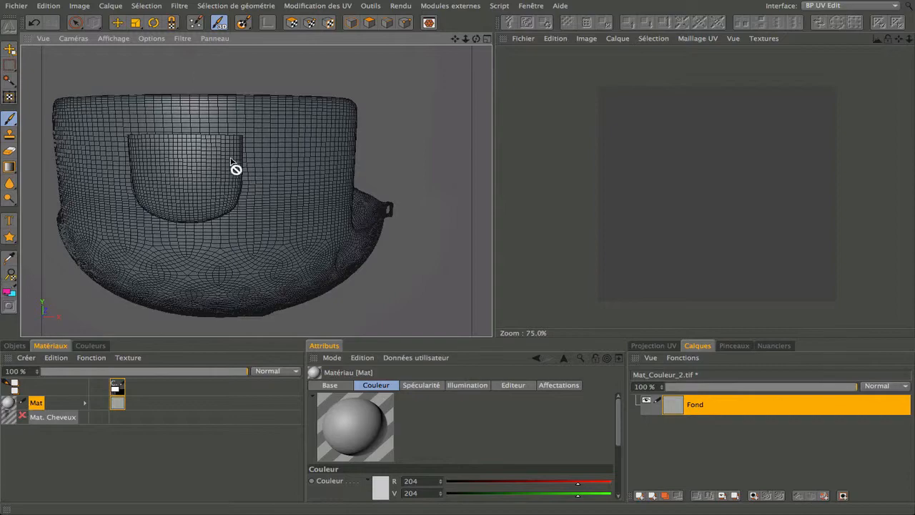
scroll(248, 146, up, 5)
scroll(244, 140, down, 4)
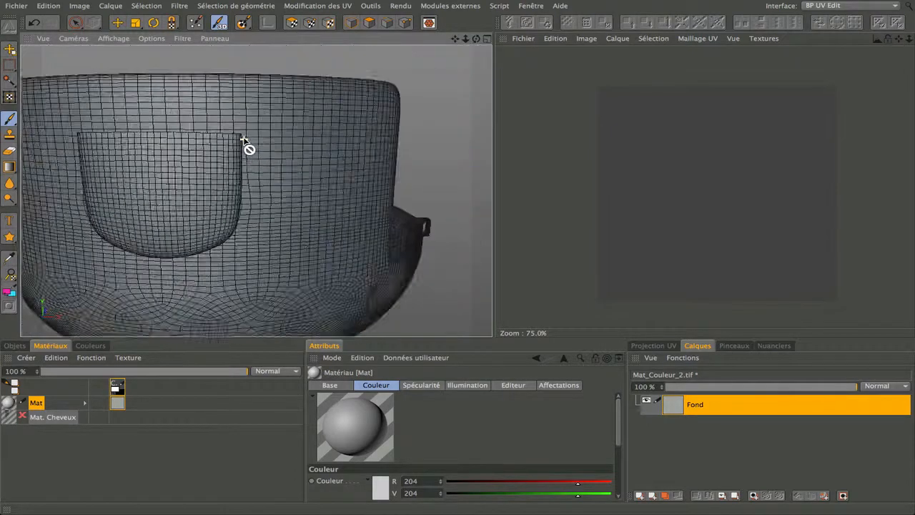
scroll(248, 146, down, 3)
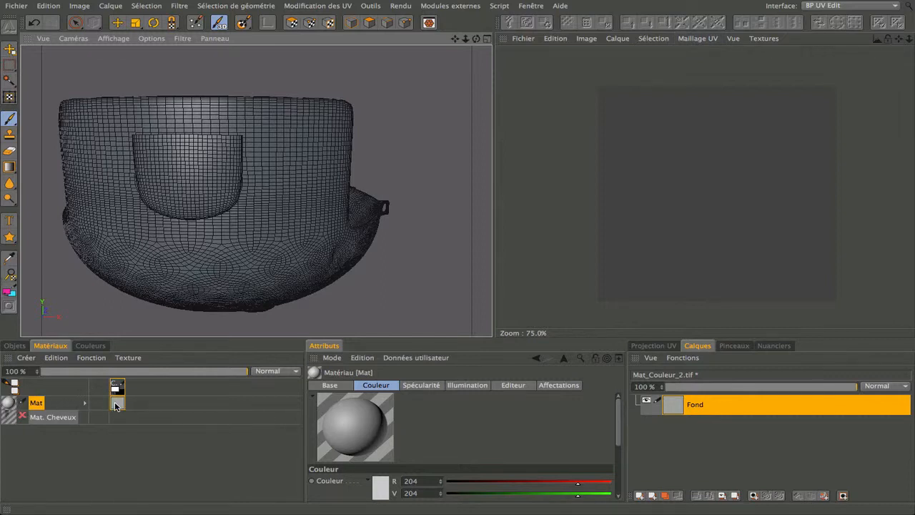
click(116, 405)
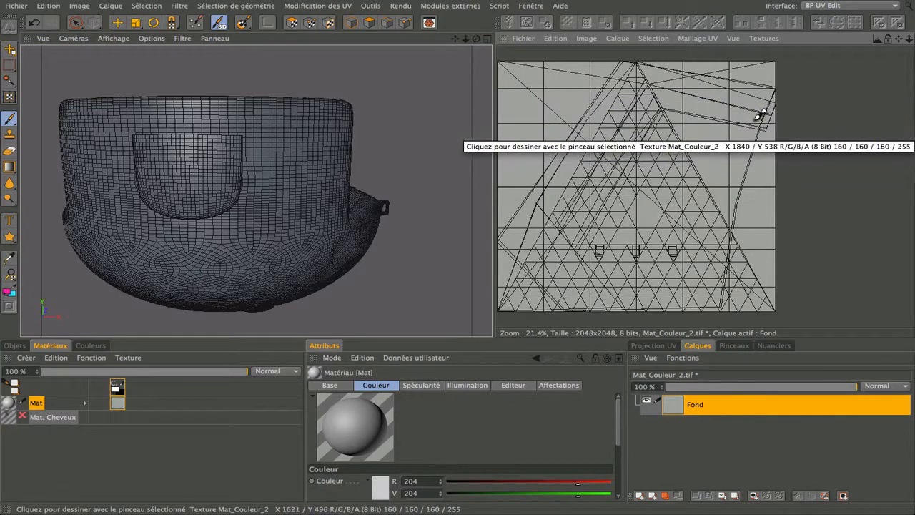
Step: Centre the full Mat_Couleur_2 texture in the texture view and switch from painting to UV editing mode
drag(902, 33, 627, 48)
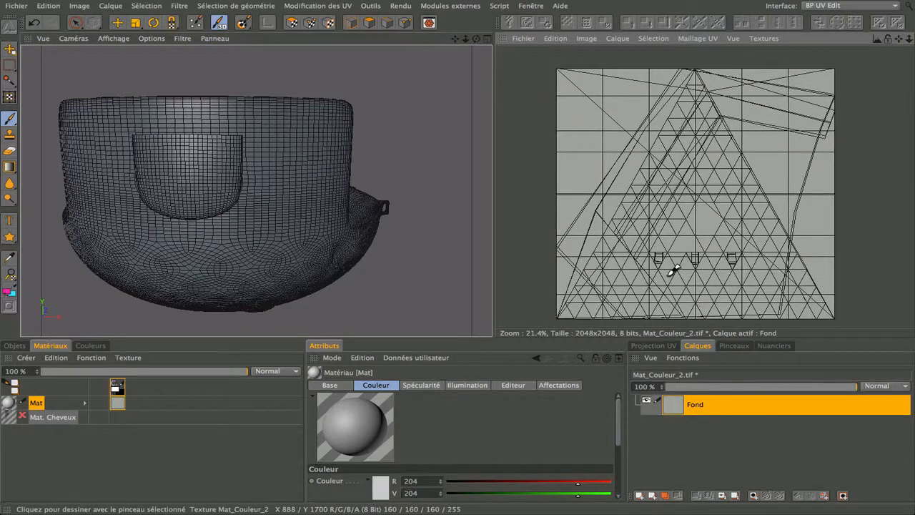
scroll(730, 259, up, 3)
scroll(729, 255, down, 3)
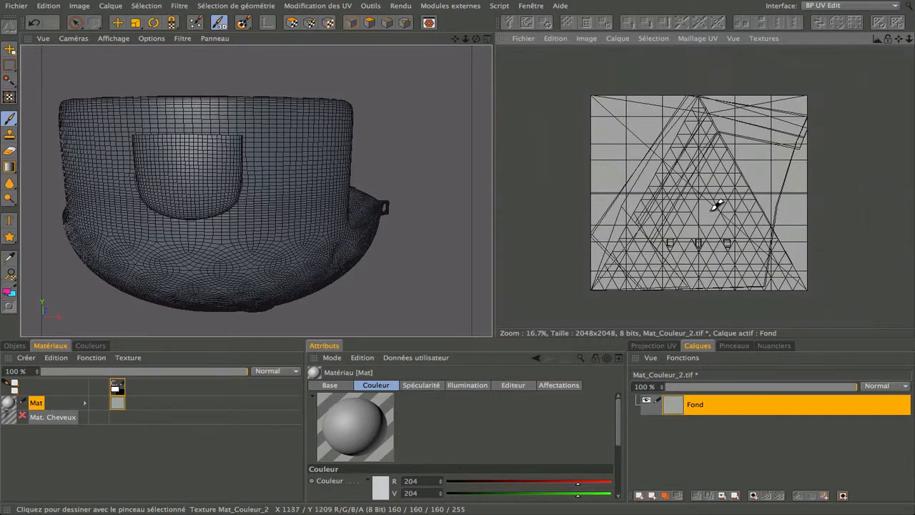
scroll(716, 205, up, 1)
scroll(716, 206, down, 2)
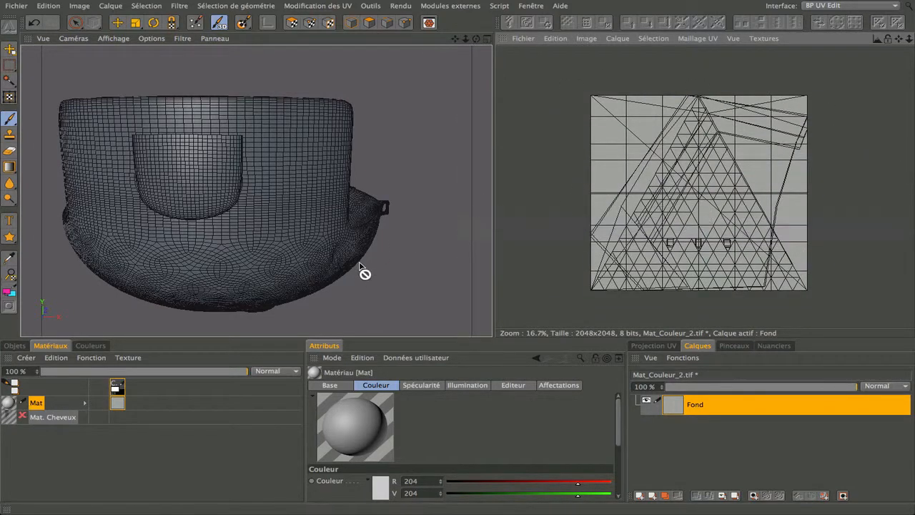
click(291, 23)
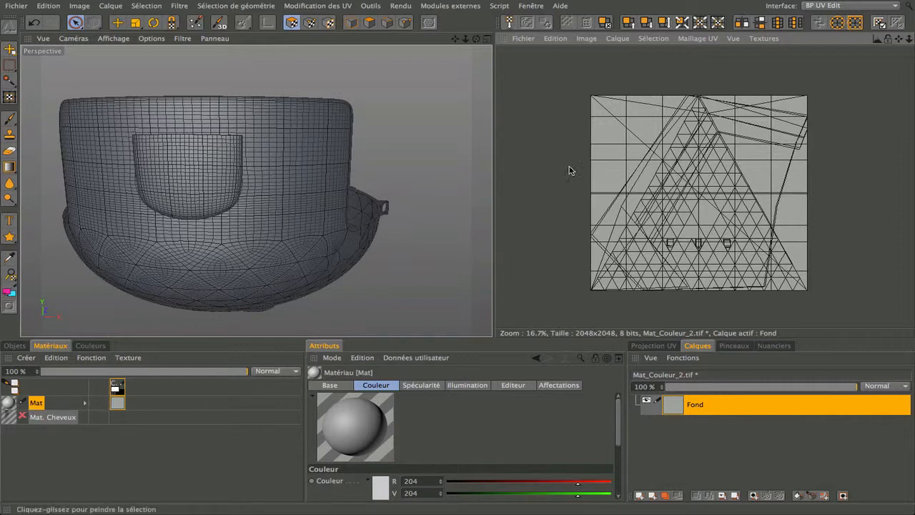
Step: Display Mat_Couleur_1.tif in the texture view for comparison, and return to Mat_Couleur_2.tif
click(766, 39)
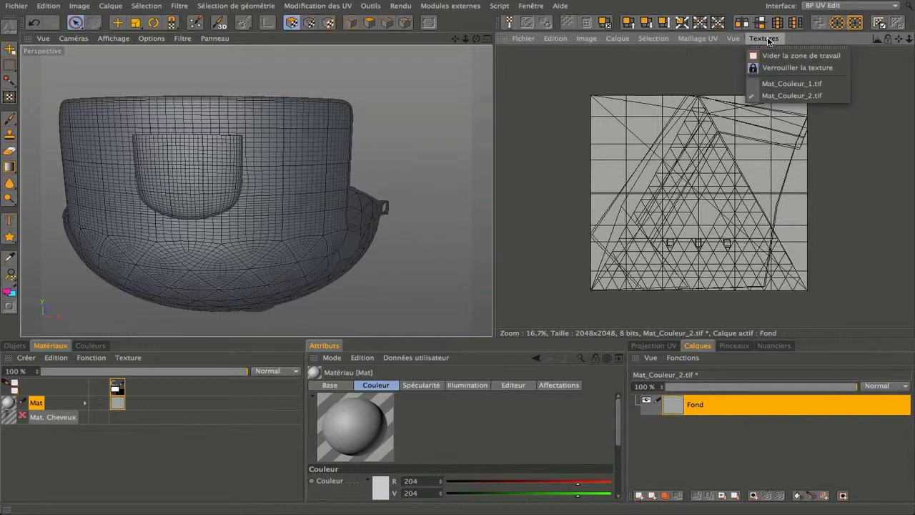
click(779, 84)
click(764, 39)
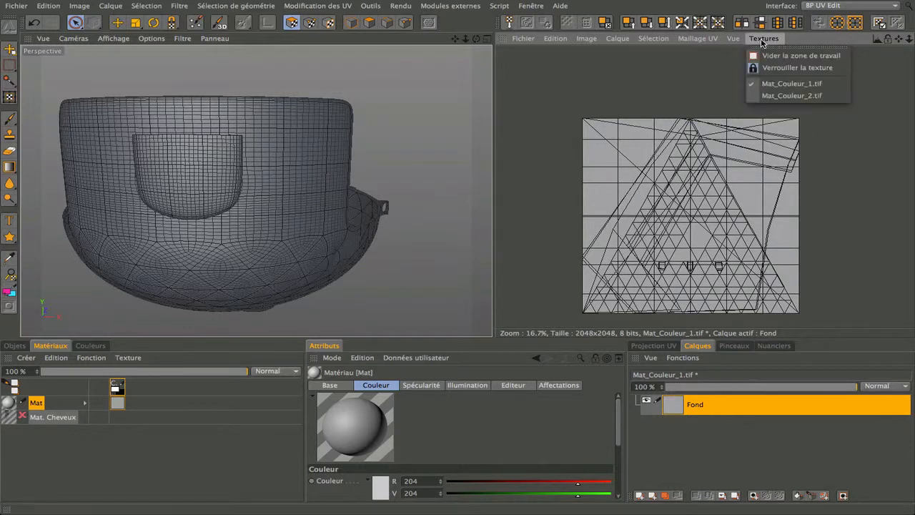
click(775, 94)
click(763, 39)
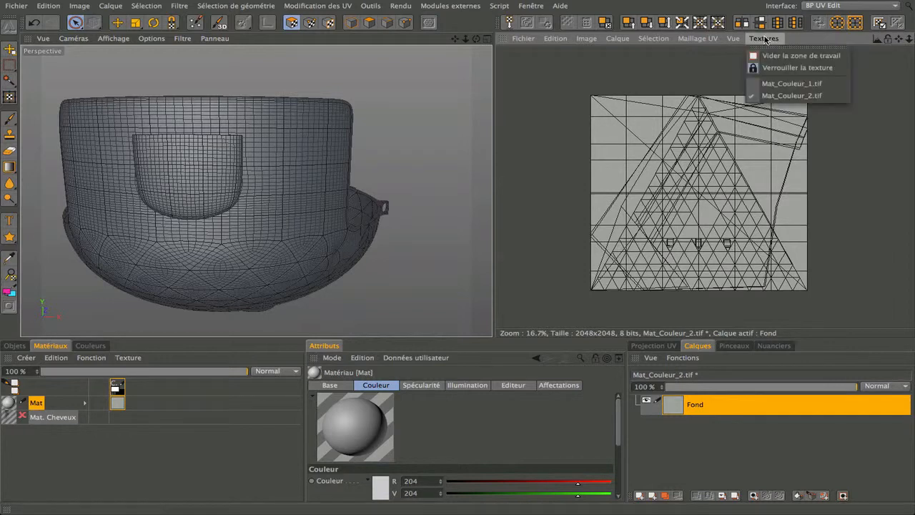
click(773, 96)
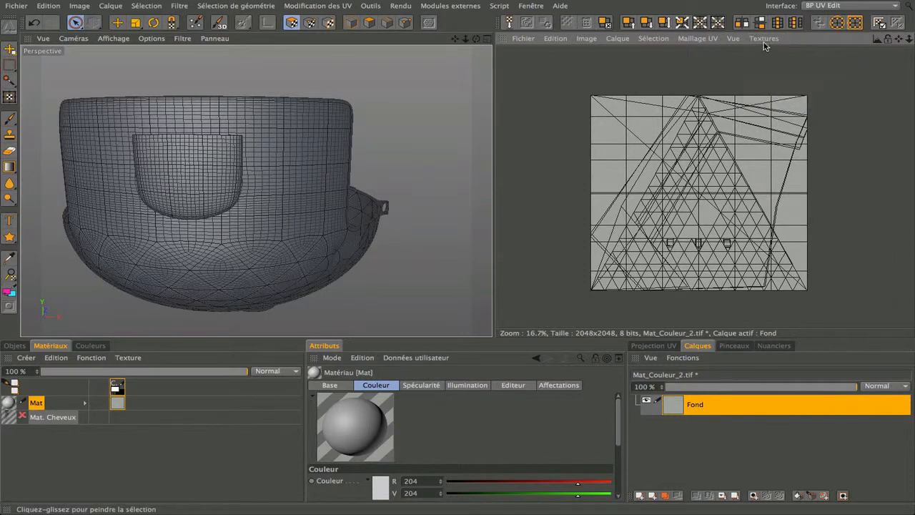
click(764, 41)
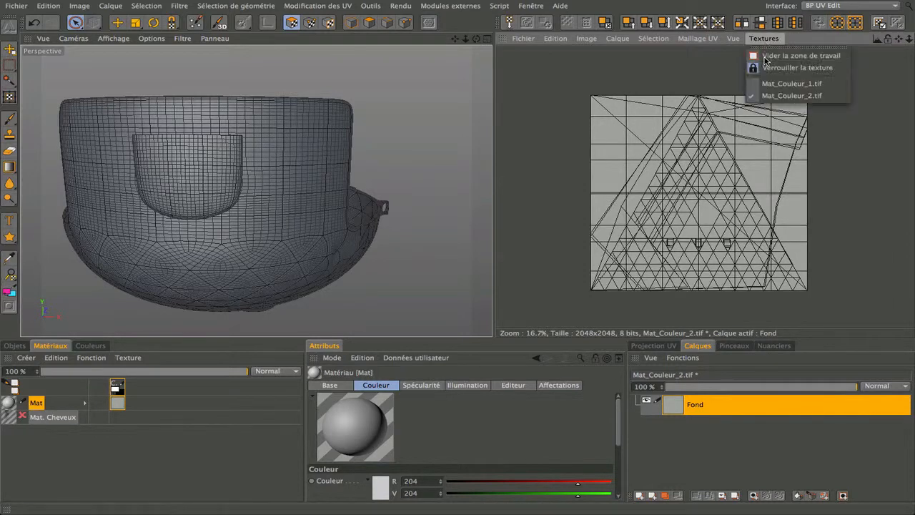
click(793, 96)
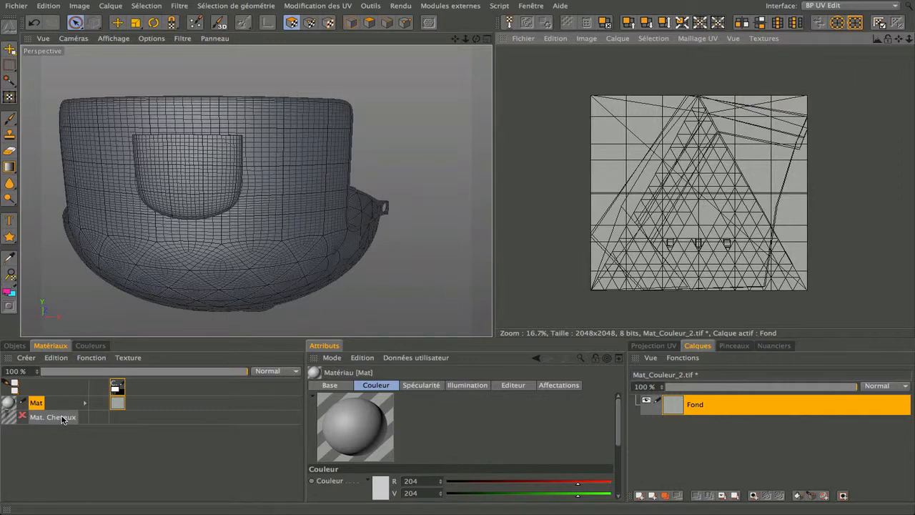
Step: Empty the texture view's work area with Vider la zone de travail and display Mat_Couleur_2.tif again
click(763, 38)
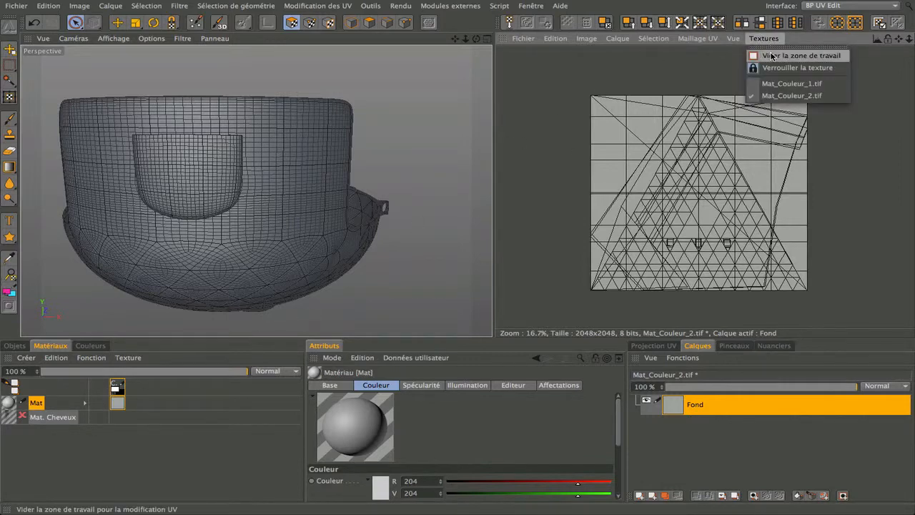
click(771, 56)
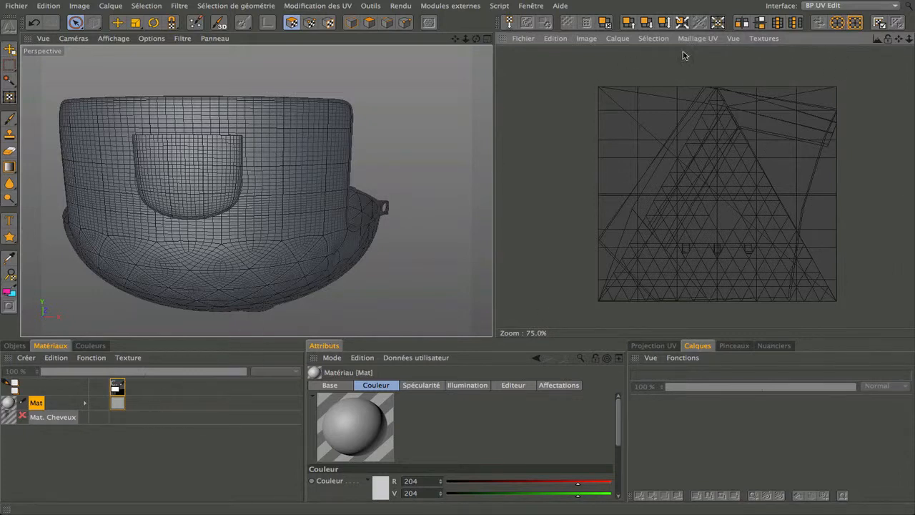
click(762, 38)
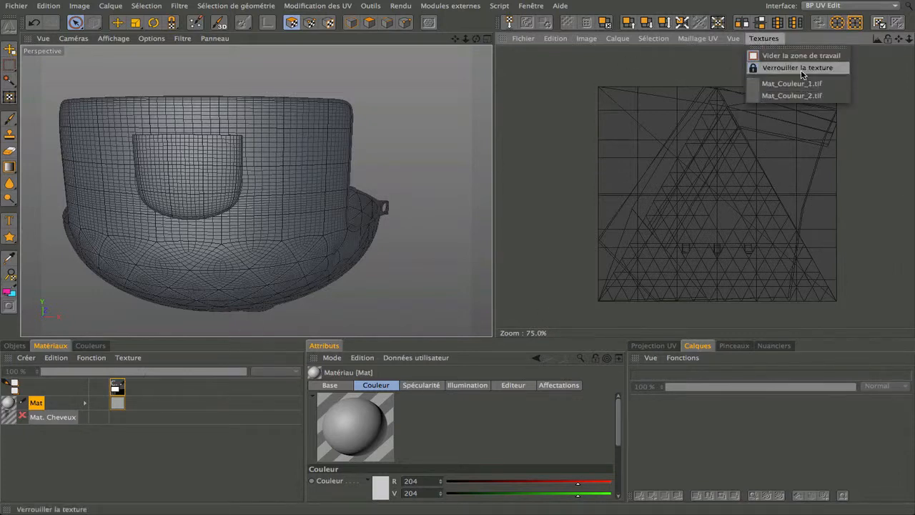
click(791, 95)
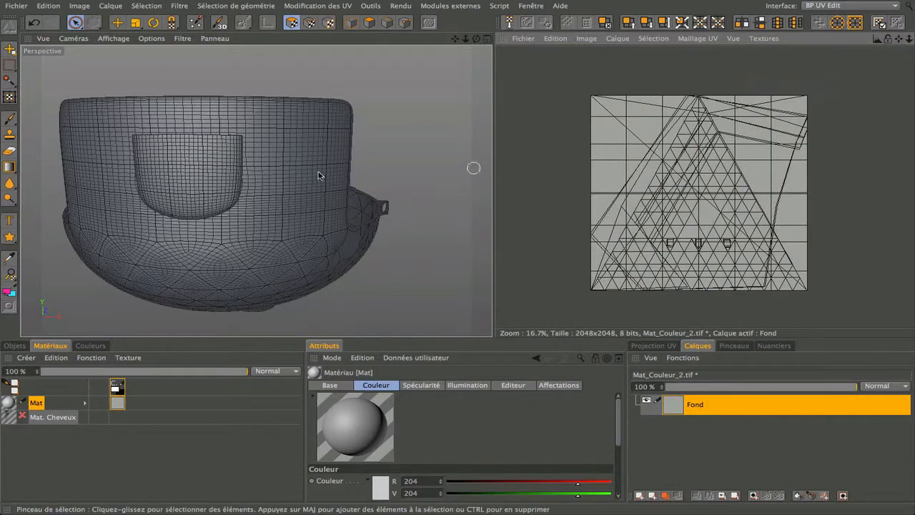
Step: Activate the Brush on the overalls briefly, return to UV editing mode and face the front pocket
click(10, 118)
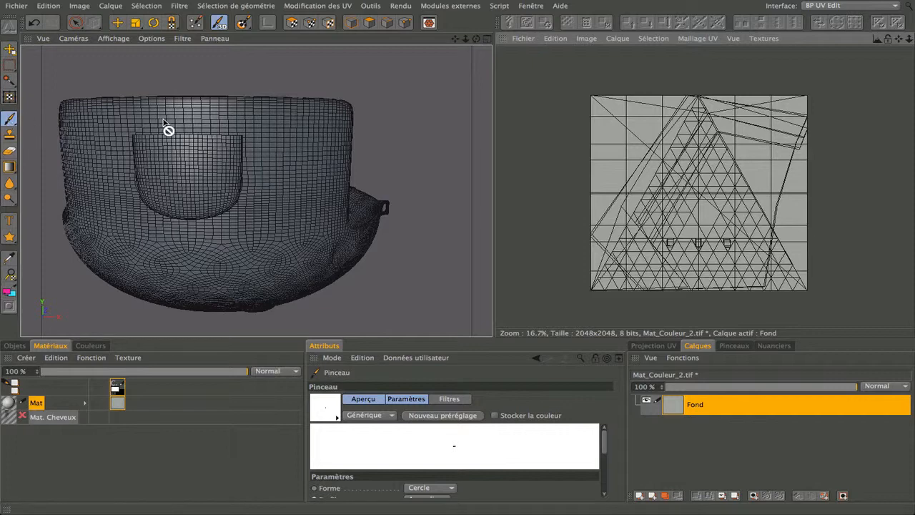
click(292, 22)
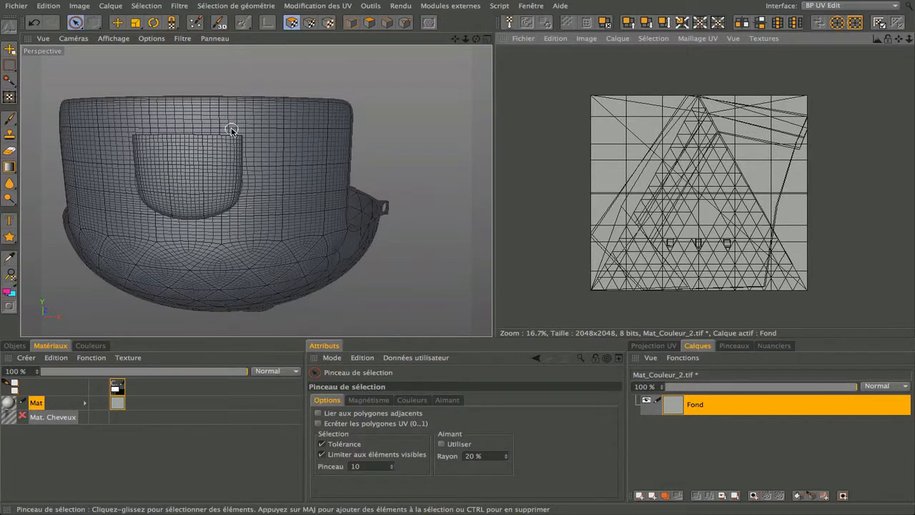
scroll(231, 130, up, 1)
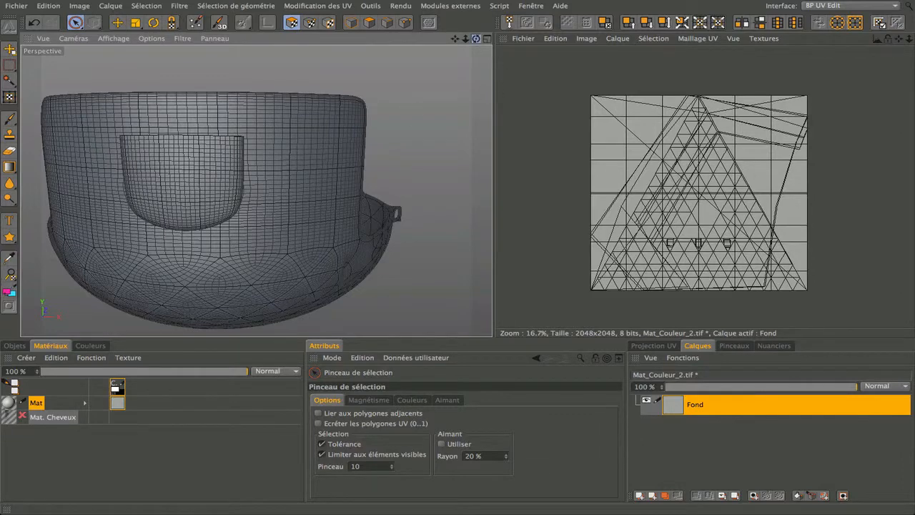
drag(476, 40, 476, 39)
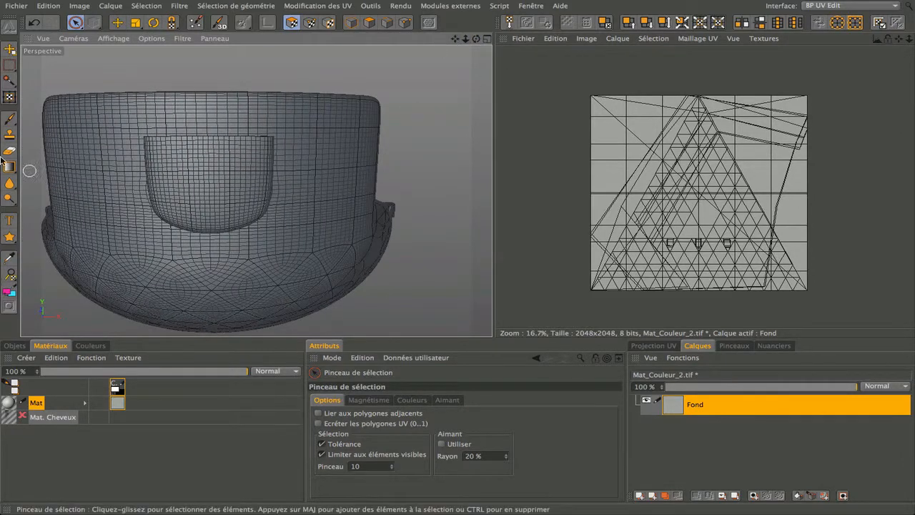
Step: Paint a short test stroke with the Brush directly on the Mat_Couleur_2 texture and undo it
click(10, 118)
scroll(204, 130, up, 4)
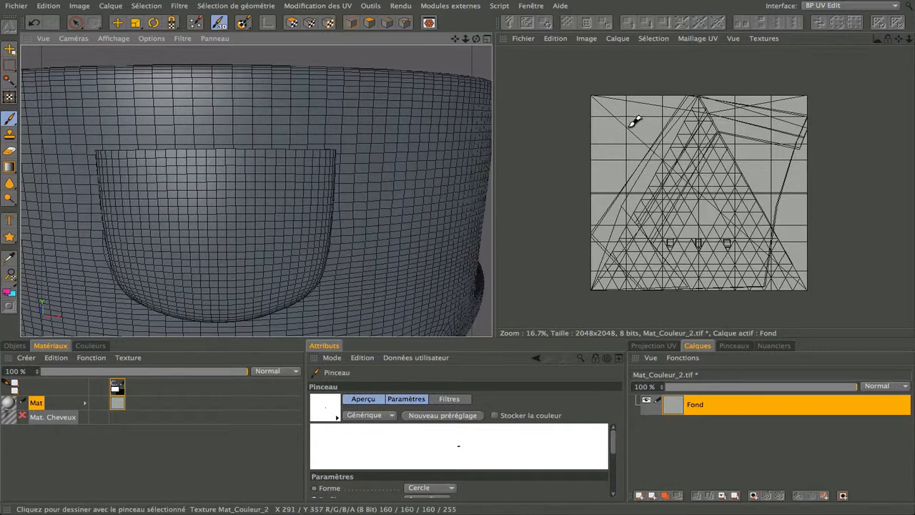
drag(616, 126, 622, 133)
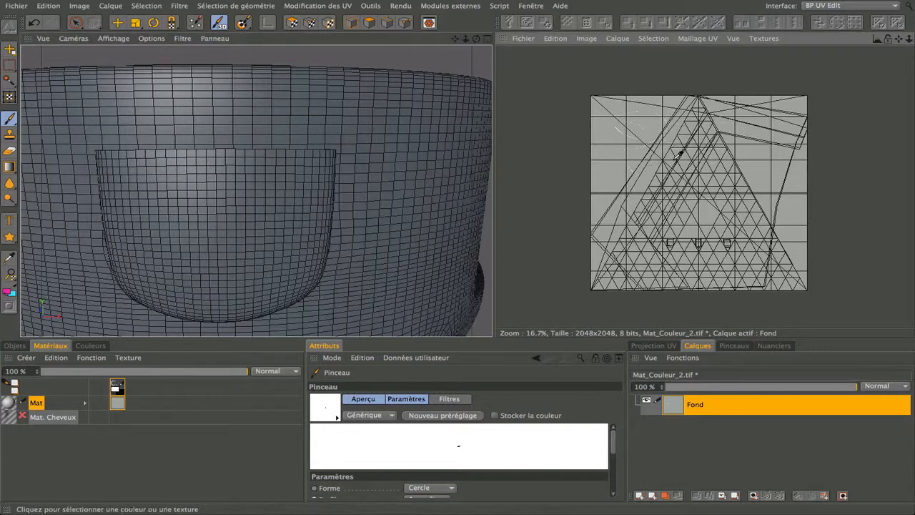
key(ctrl+z)
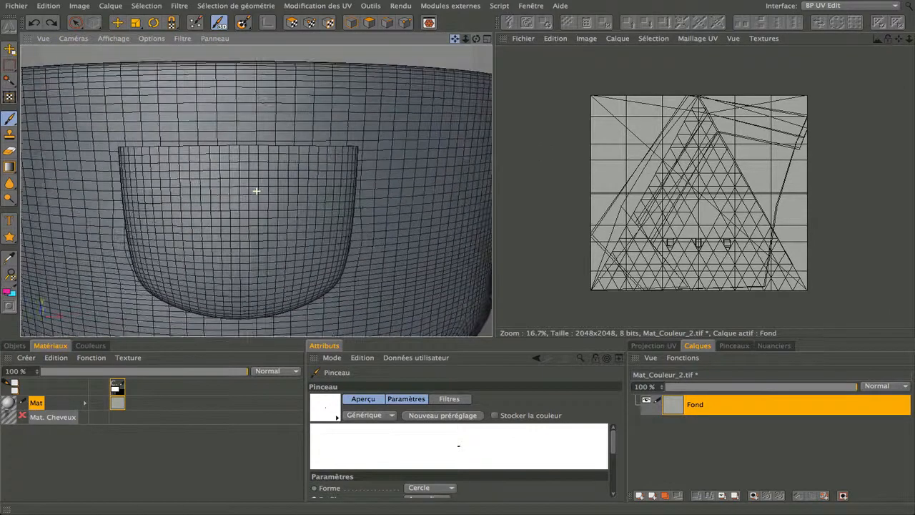
Step: Apply the Mat material to the overalls
key(h)
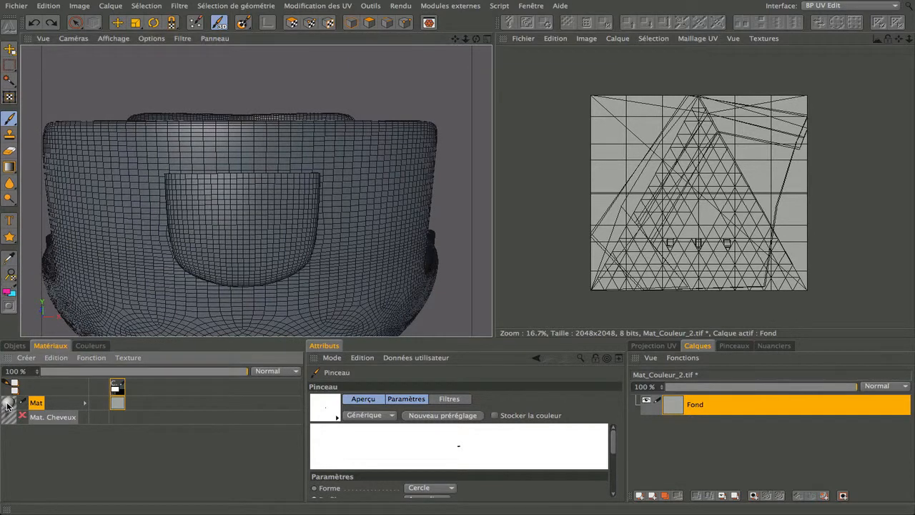
click(7, 406)
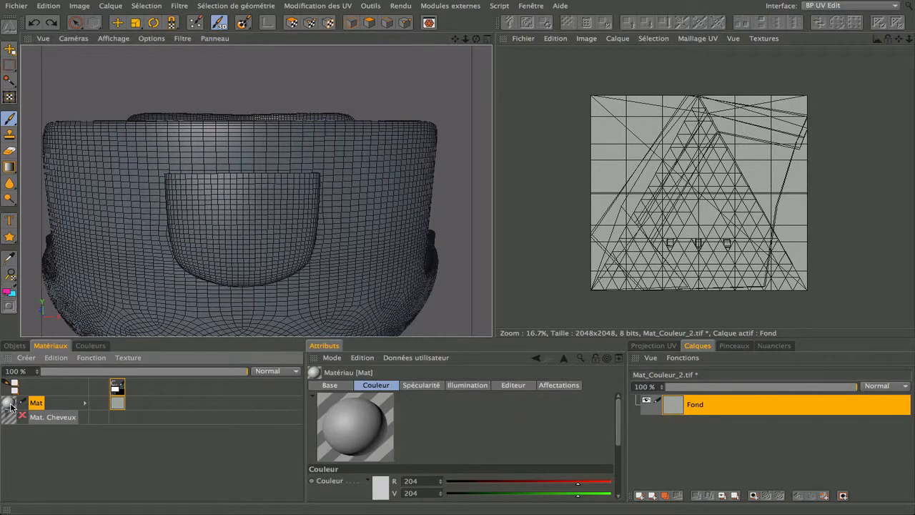
drag(10, 406, 136, 180)
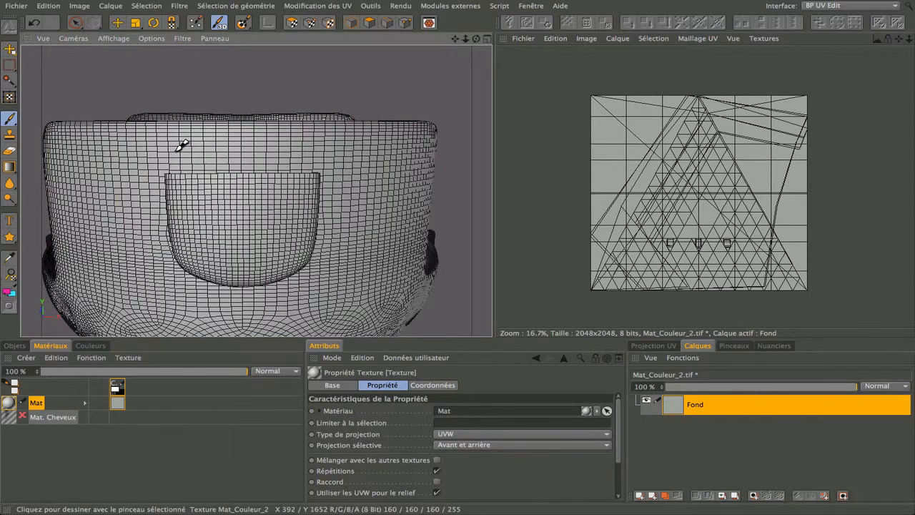
Step: Paint a looping test stroke on the overalls above the front pocket and undo it
scroll(182, 145, up, 4)
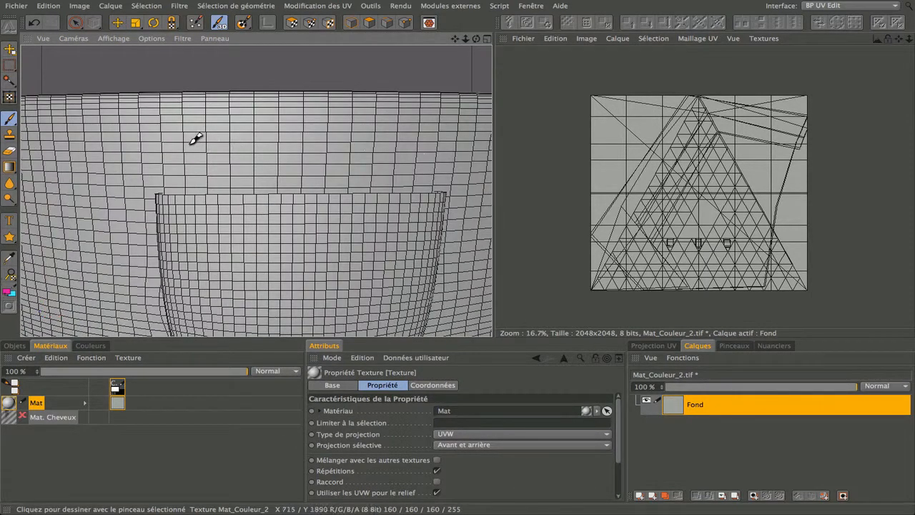
mouse_move(265, 138)
mouse_down()
mouse_move(335, 139)
mouse_move(371, 102)
mouse_move(239, 167)
mouse_move(109, 156)
mouse_move(179, 196)
mouse_move(262, 219)
mouse_move(348, 202)
mouse_up()
key(ctrl+z)
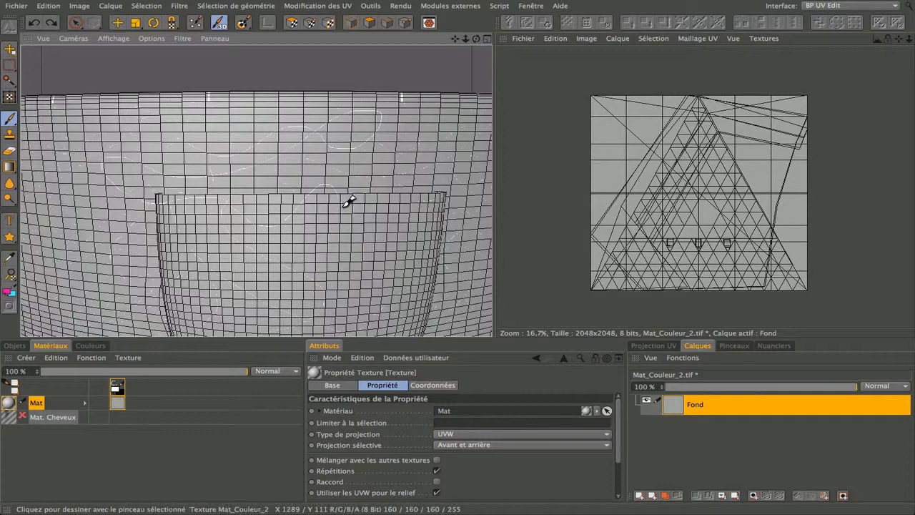
key(ctrl+z)
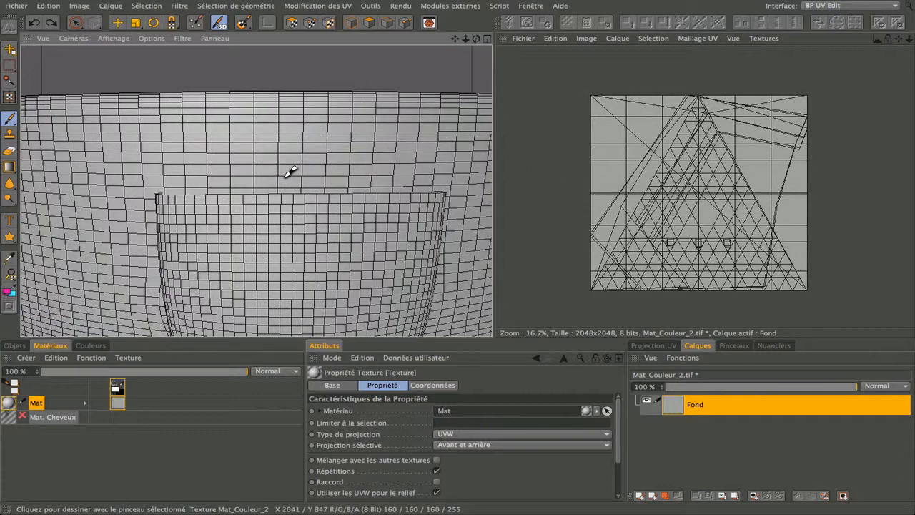
Step: Paint another short stroke above the pocket, undo it, and redo the Mat assignment on the overalls
scroll(207, 175, up, 3)
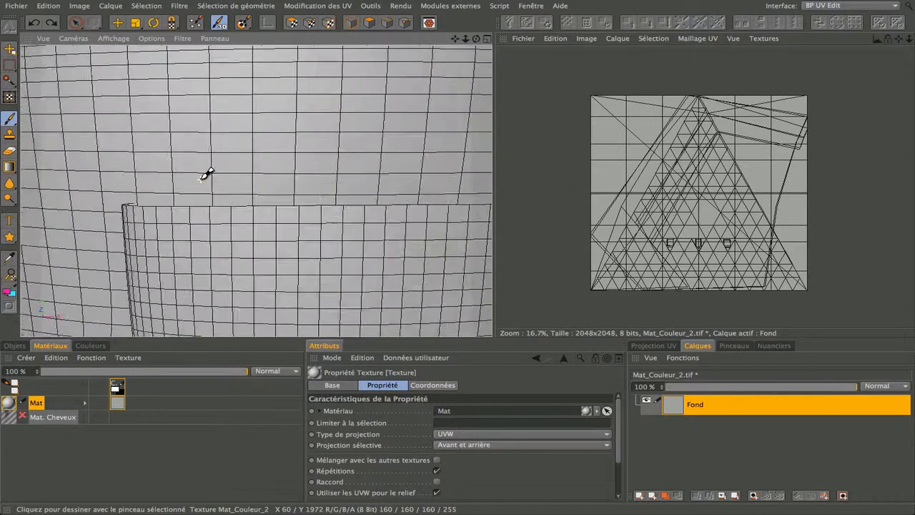
scroll(235, 107, down, 4)
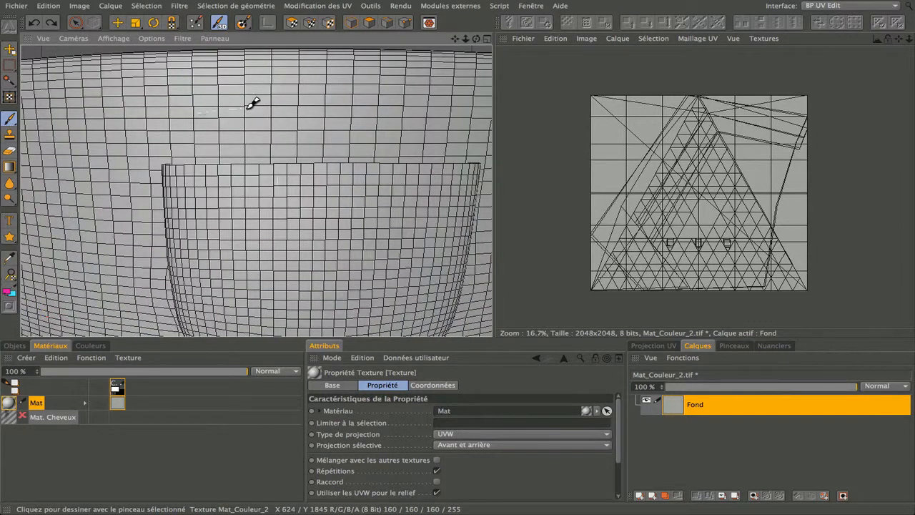
drag(249, 108, 286, 109)
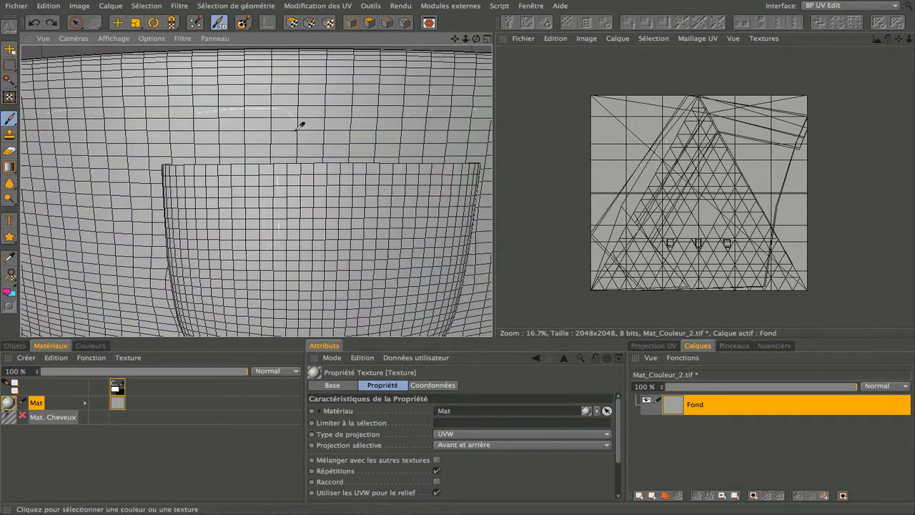
key(ctrl+z)
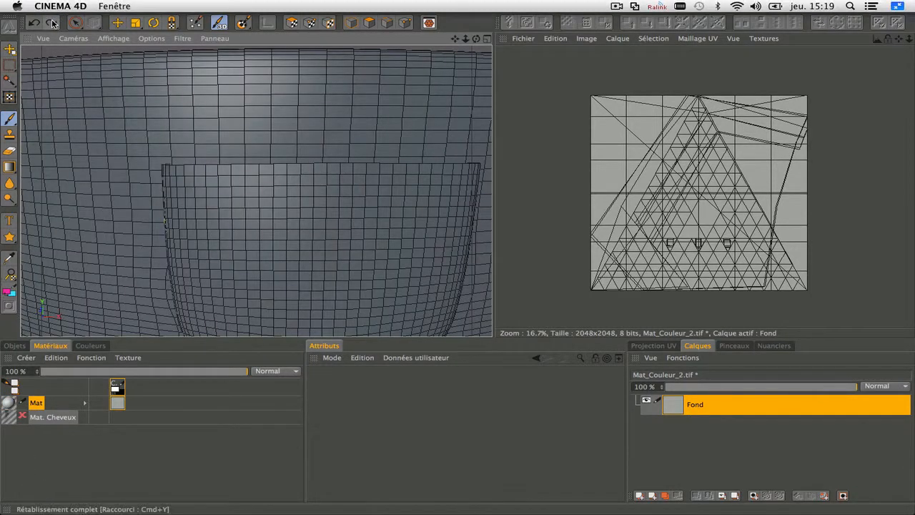
key(ctrl+y)
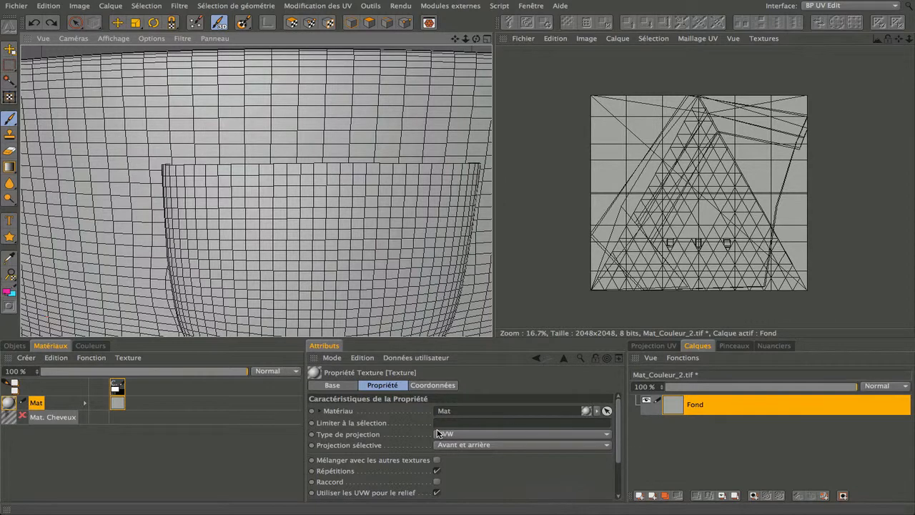
Step: Set the Brush size (Taille) to 23 for painting on the overalls
click(10, 118)
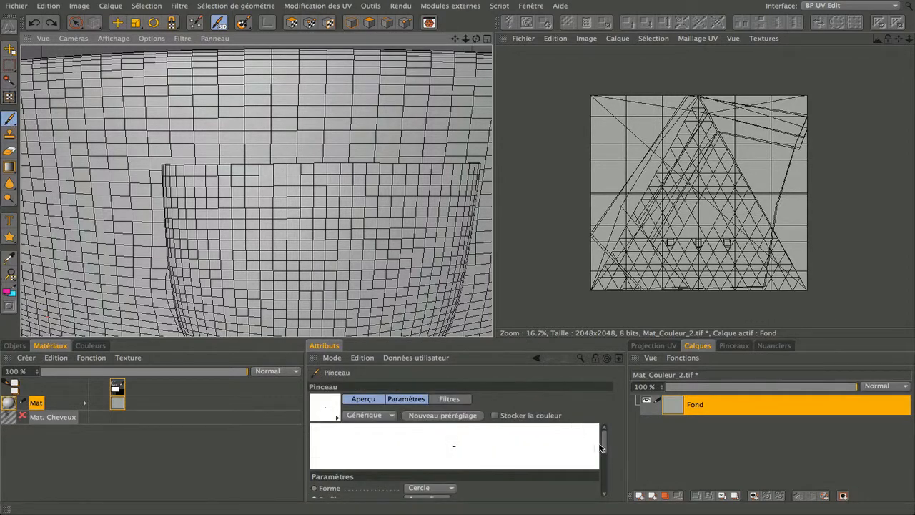
mouse_move(606, 443)
mouse_down()
mouse_move(469, 463)
mouse_move(476, 467)
mouse_up()
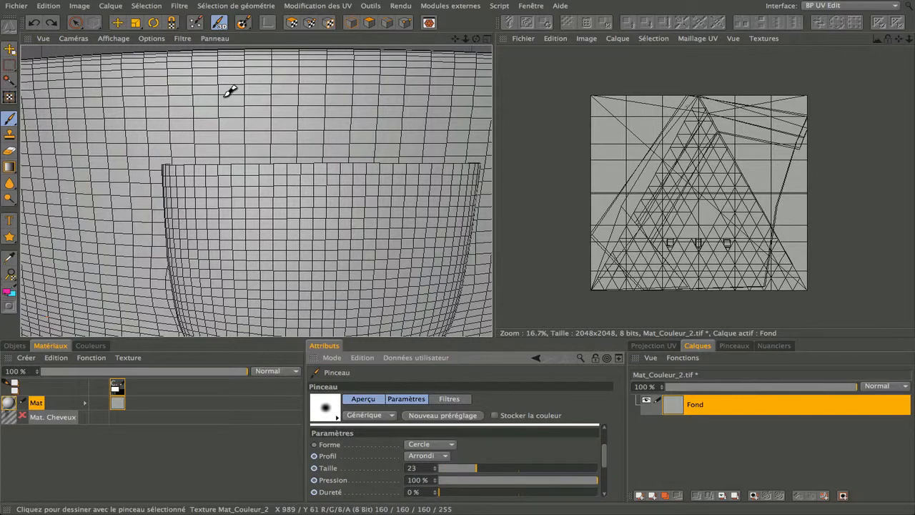
scroll(235, 100, up, 2)
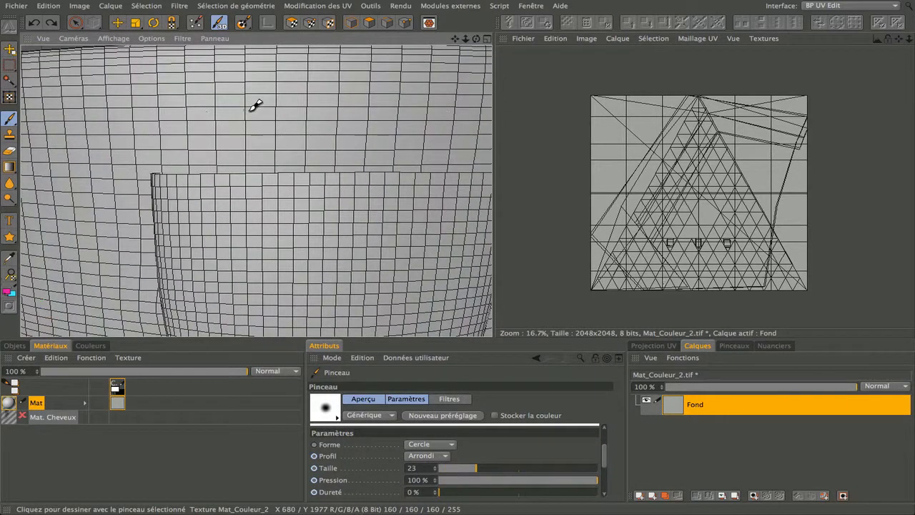
Step: Paint looping test strokes across the overalls and front pocket, then examine where they land on the UV mesh
mouse_move(207, 113)
mouse_down()
mouse_move(311, 117)
mouse_move(300, 147)
mouse_move(159, 118)
mouse_move(254, 113)
mouse_move(245, 95)
mouse_move(188, 90)
mouse_move(318, 95)
mouse_move(331, 112)
mouse_up()
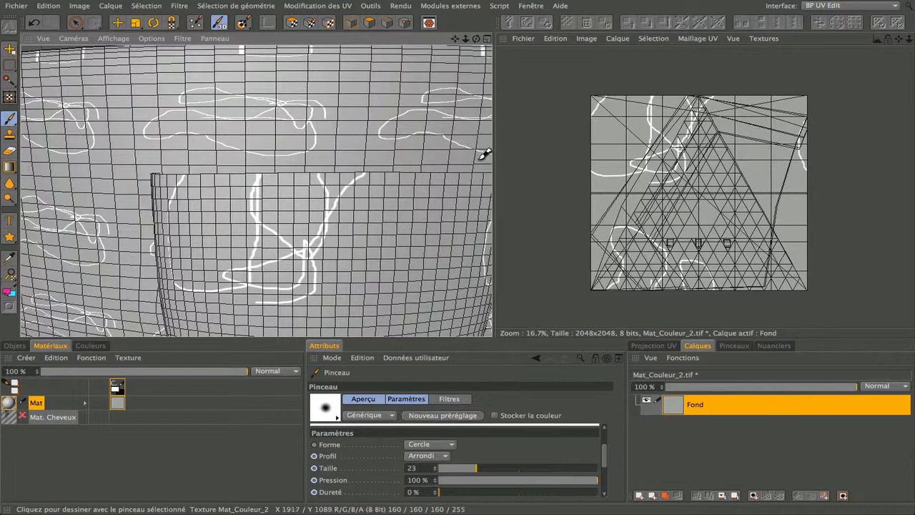
scroll(700, 181, up, 3)
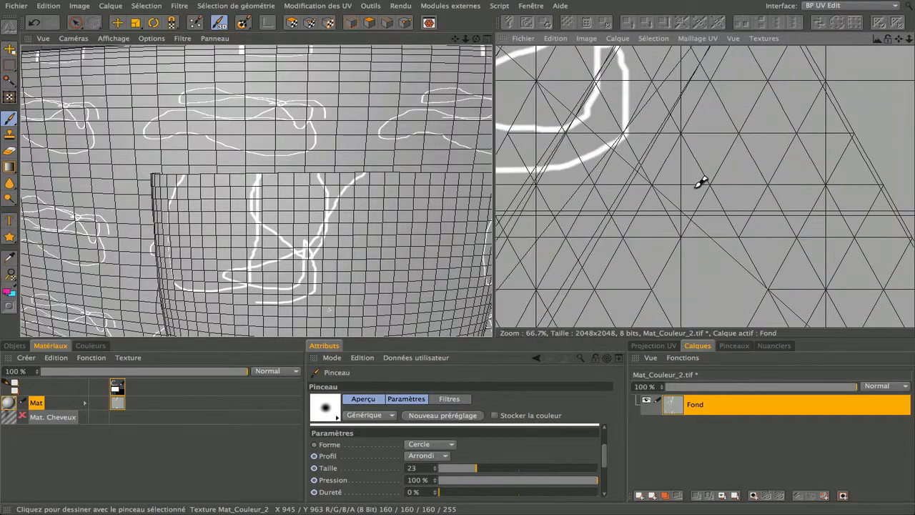
scroll(700, 180, down, 3)
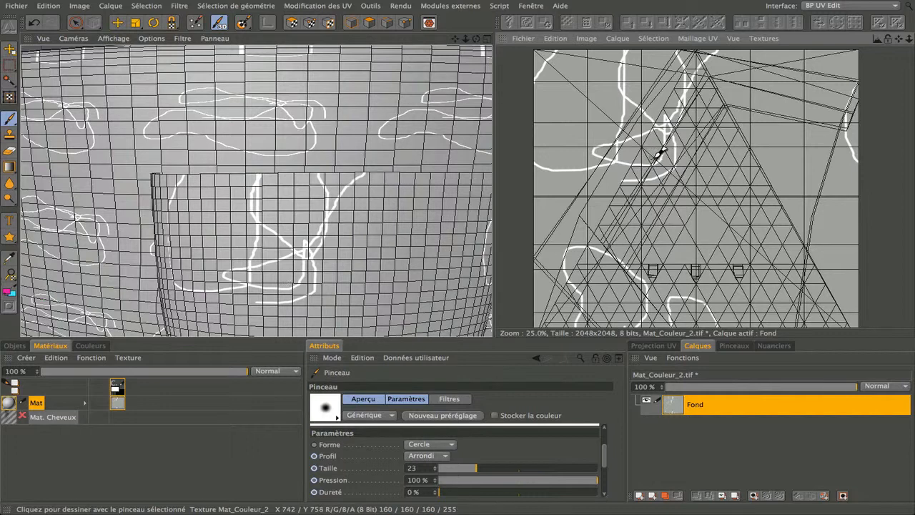
scroll(647, 182, up, 1)
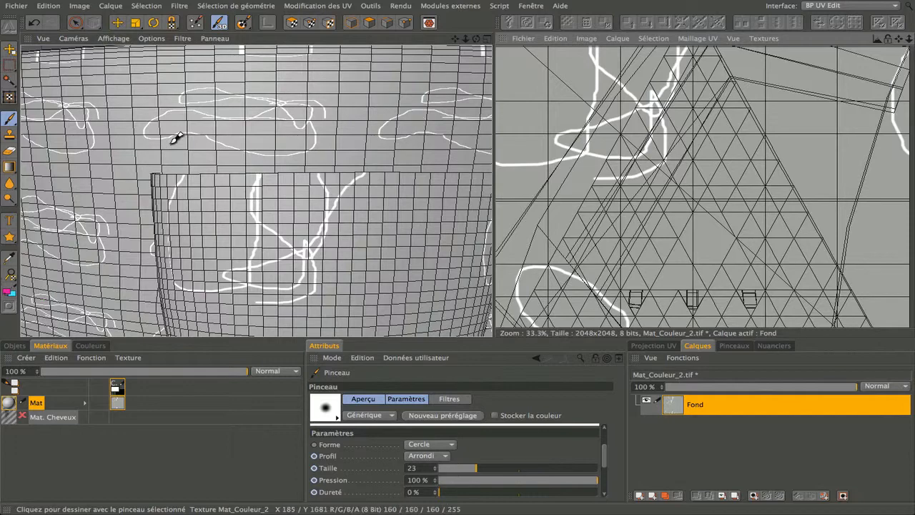
scroll(312, 135, down, 5)
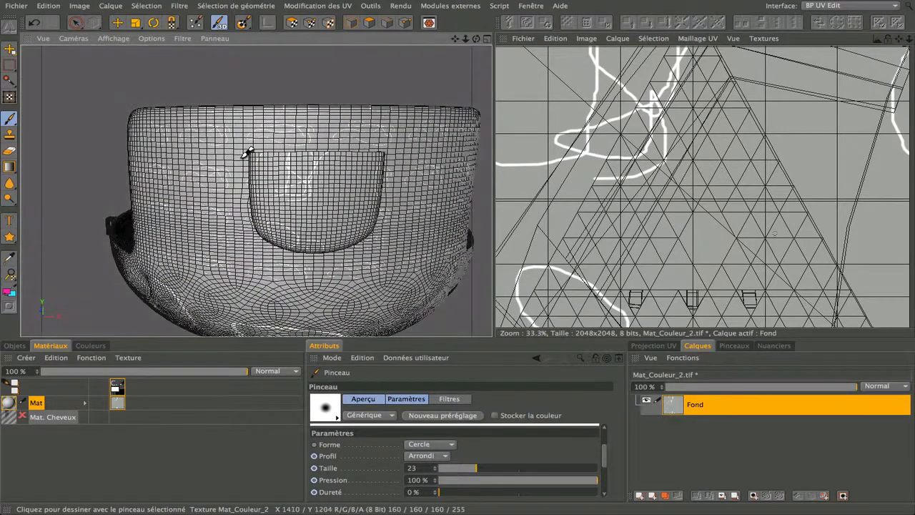
Step: Paint long test strokes over the whole front of the overalls and the pocket, then undo all test strokes
mouse_move(245, 153)
mouse_down()
mouse_move(238, 178)
mouse_move(302, 235)
mouse_move(290, 198)
mouse_move(292, 268)
mouse_move(272, 302)
mouse_move(311, 252)
mouse_move(355, 269)
mouse_up()
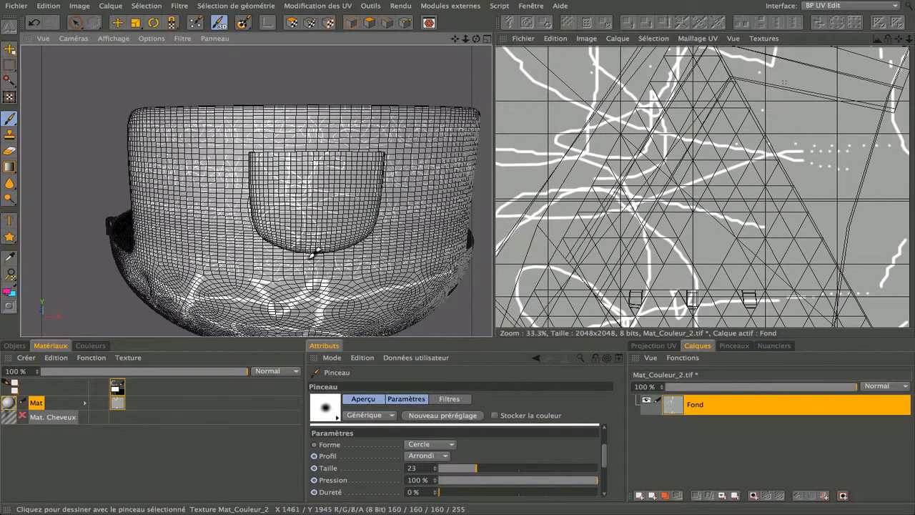
mouse_move(316, 256)
mouse_down()
mouse_move(307, 259)
mouse_move(359, 255)
mouse_move(400, 205)
mouse_move(388, 143)
mouse_move(373, 127)
mouse_up()
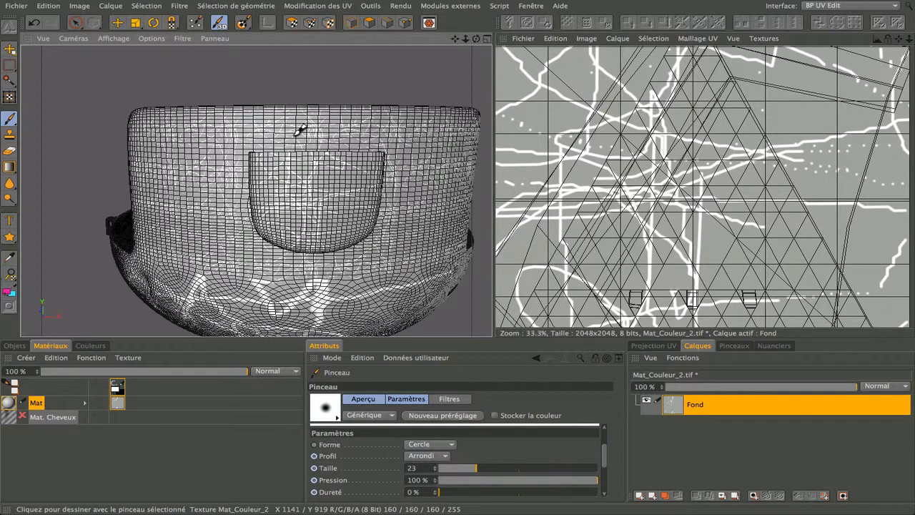
scroll(781, 188, down, 1)
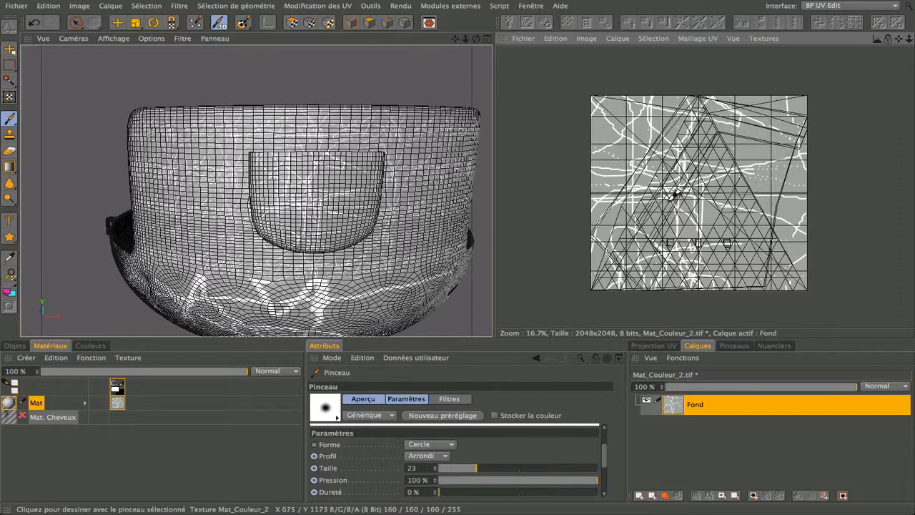
key(ctrl+z)
key(ctrl+z)
key(ctrl+z)
key(ctrl+z)
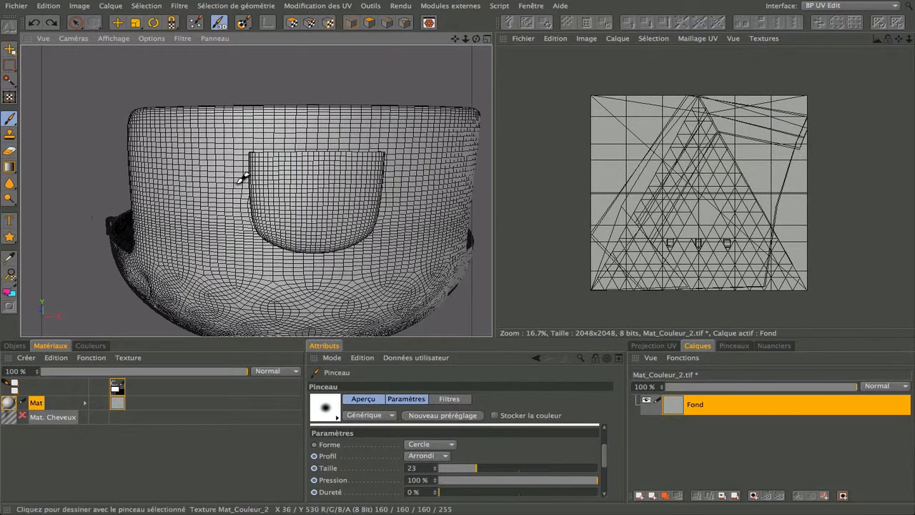
Step: Set the Brush size (Taille) to 15 and look over the available texture channels (Canaux de texture) of Mat
drag(477, 468, 470, 468)
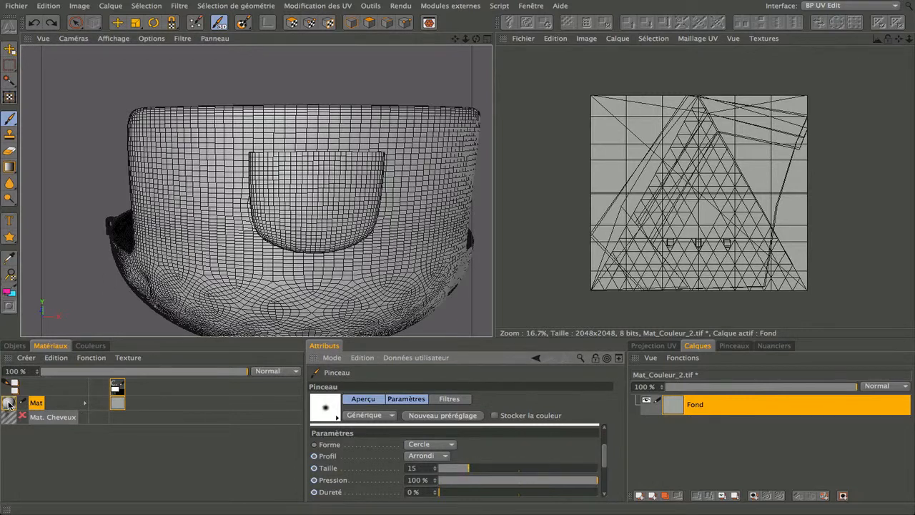
click(15, 345)
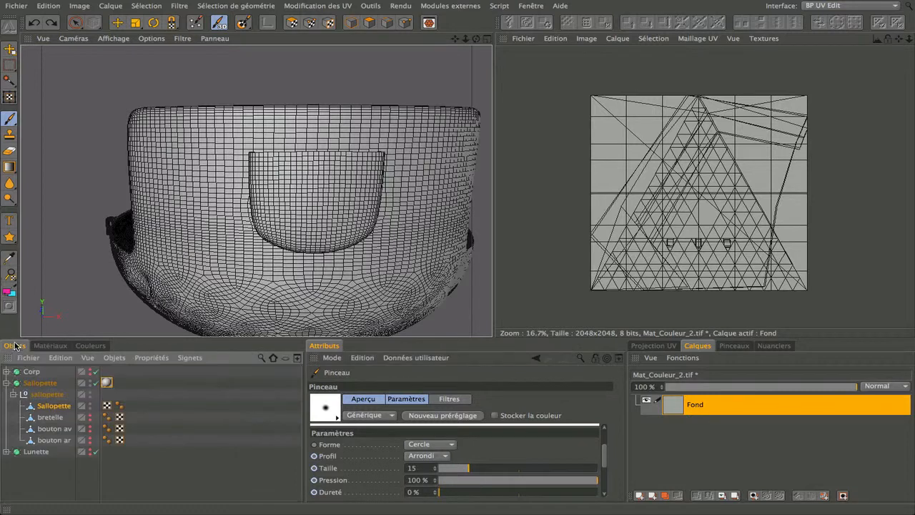
click(51, 345)
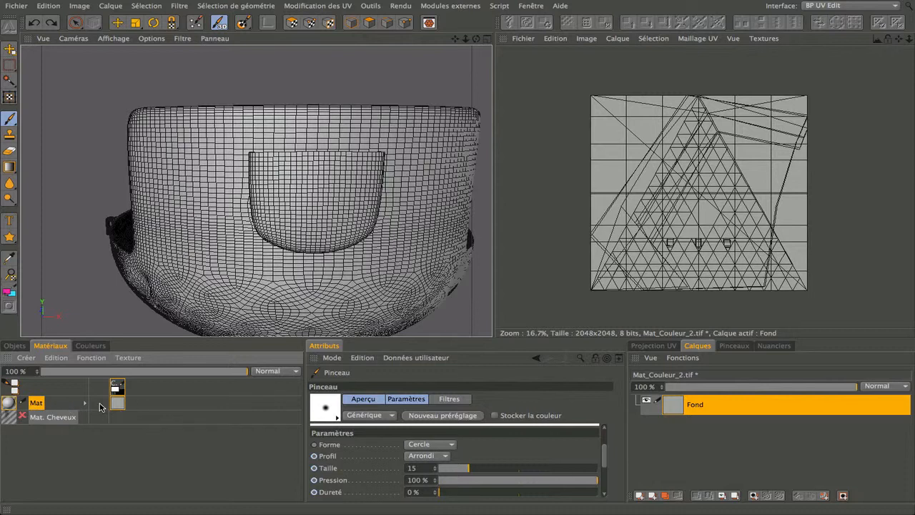
right_click(11, 406)
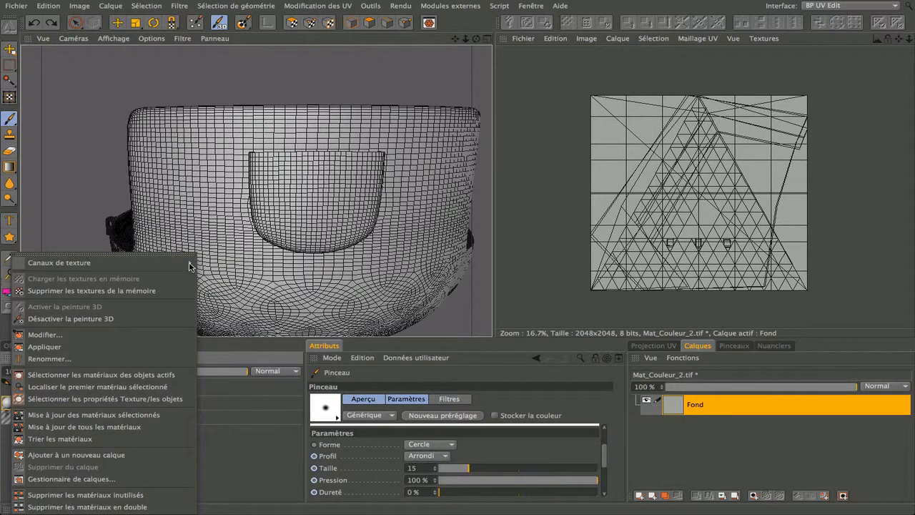
mouse_move(188, 266)
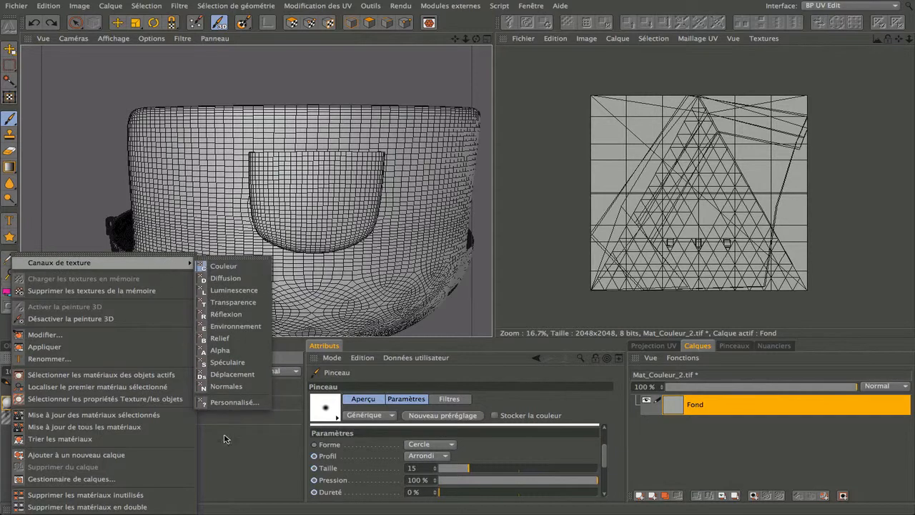
click(259, 476)
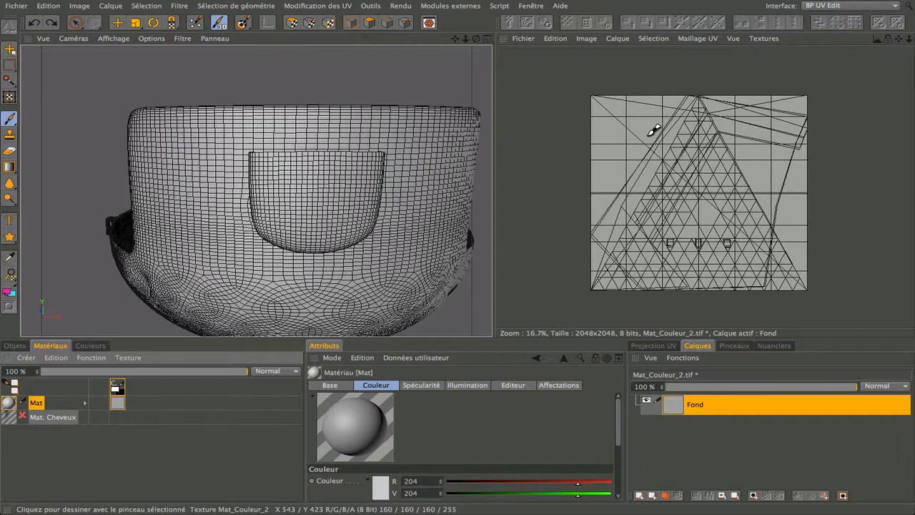
Step: Paint a winding test stroke directly on the flat Mat_Couleur_2.tif texture and undo it
scroll(654, 130, up, 1)
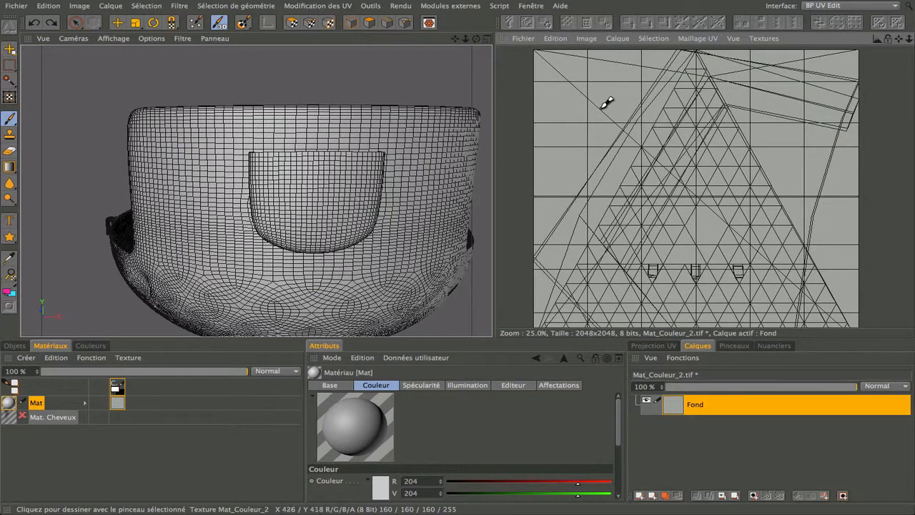
mouse_move(653, 148)
mouse_down()
mouse_move(715, 194)
mouse_move(719, 135)
mouse_move(758, 193)
mouse_move(652, 230)
mouse_move(717, 256)
mouse_up()
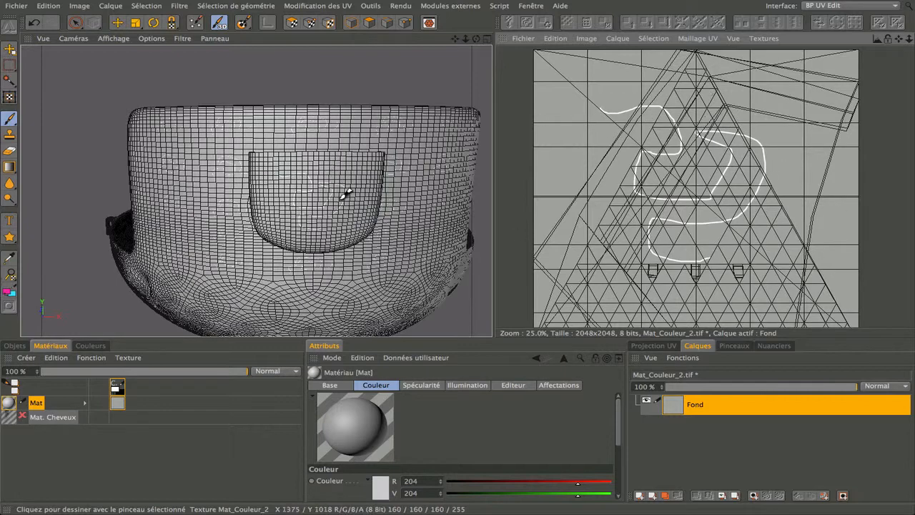
key(ctrl+z)
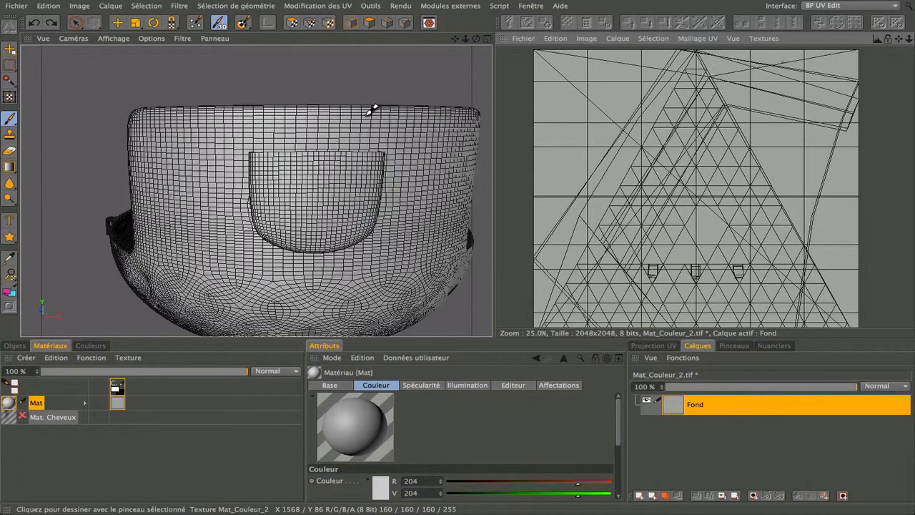
Step: Activate UV mesh editing and apply the Sphérique projection to the overalls' UV mesh
scroll(261, 172, down, 3)
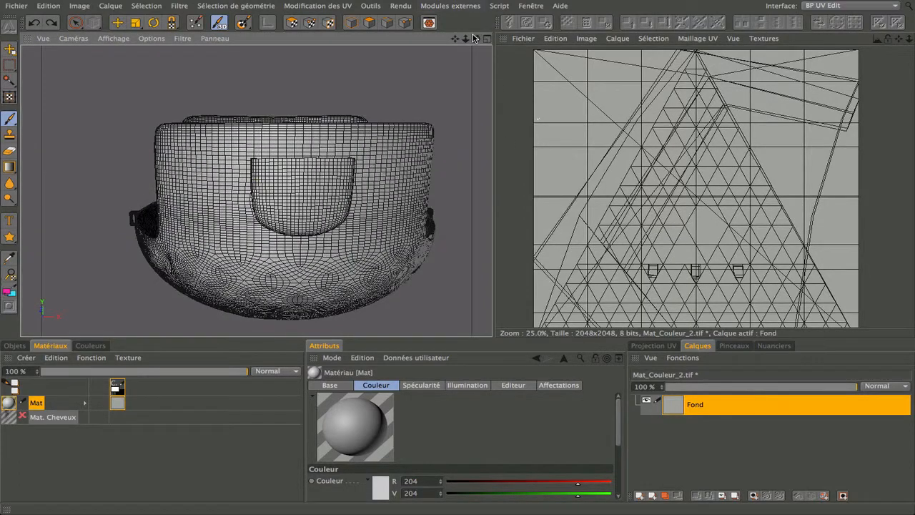
drag(475, 39, 459, 28)
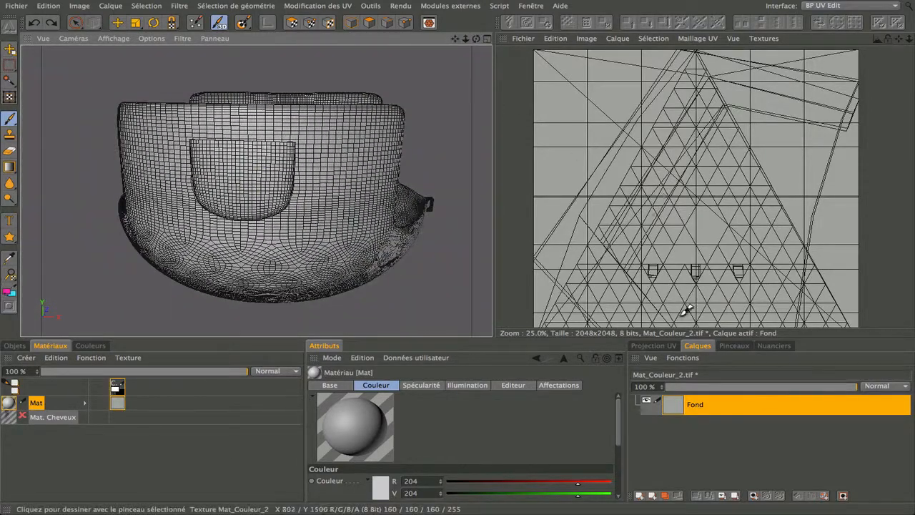
click(654, 346)
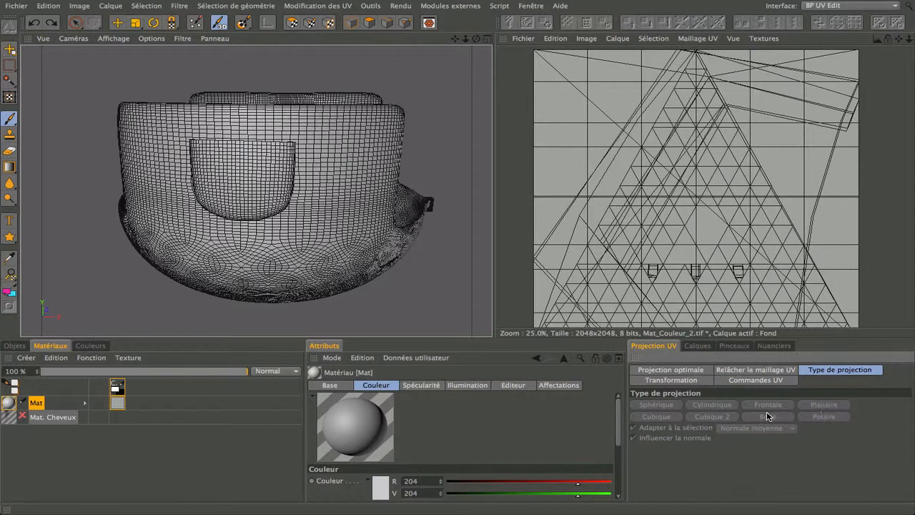
click(291, 23)
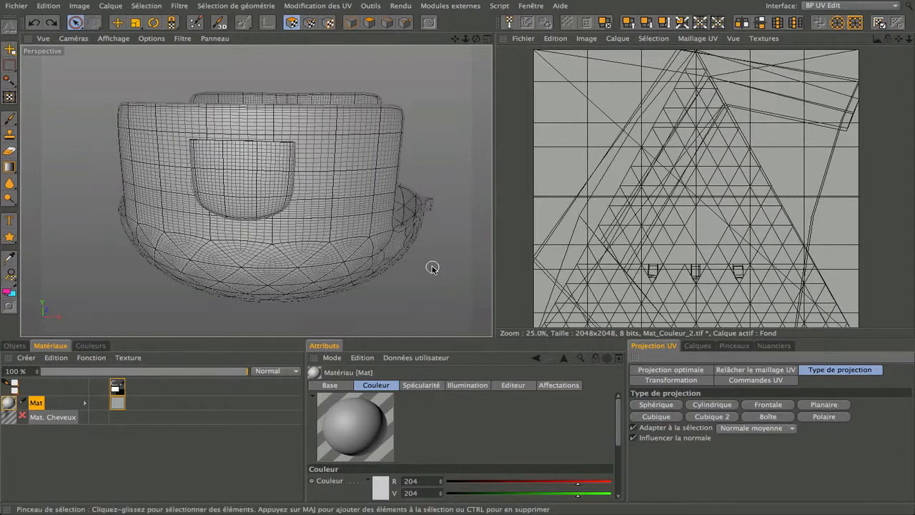
click(656, 405)
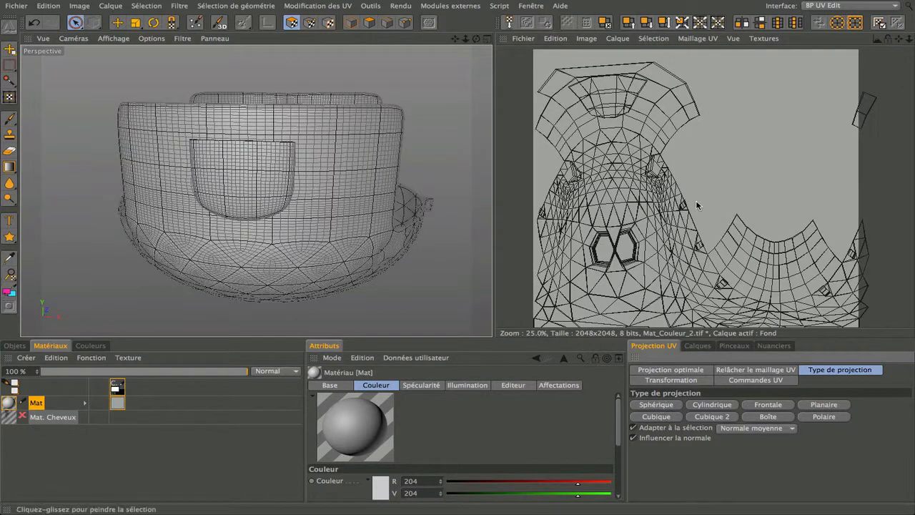
scroll(695, 222, down, 1)
scroll(693, 229, up, 2)
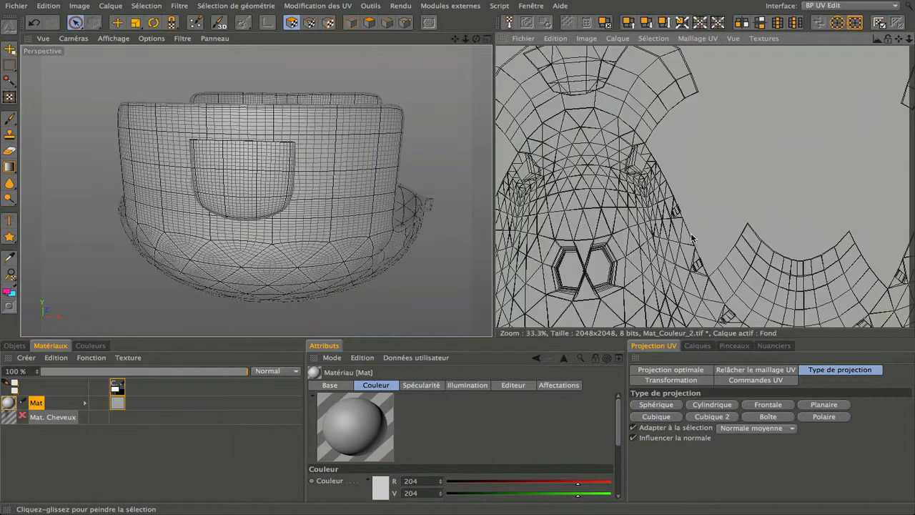
scroll(694, 238, down, 1)
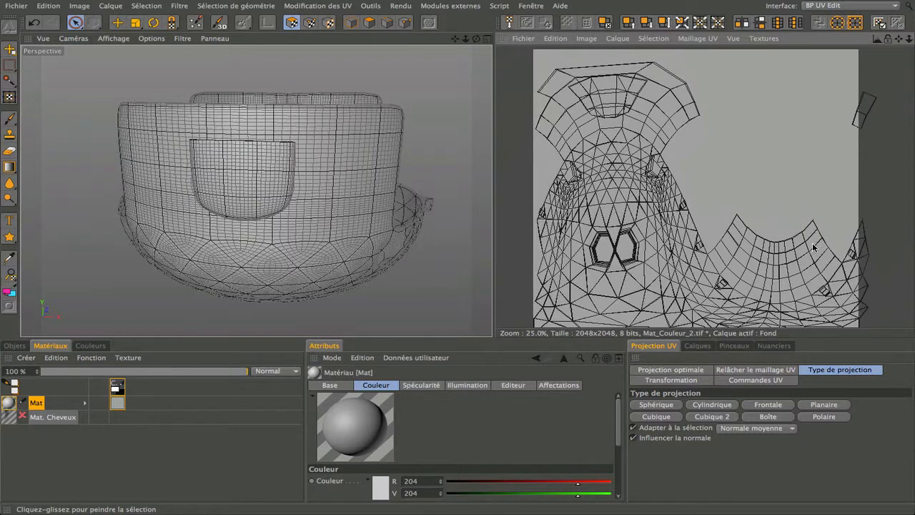
Step: Paint an inner line and an edge outline around the front pocket on the unwrapped UV mesh with the Brush
click(9, 125)
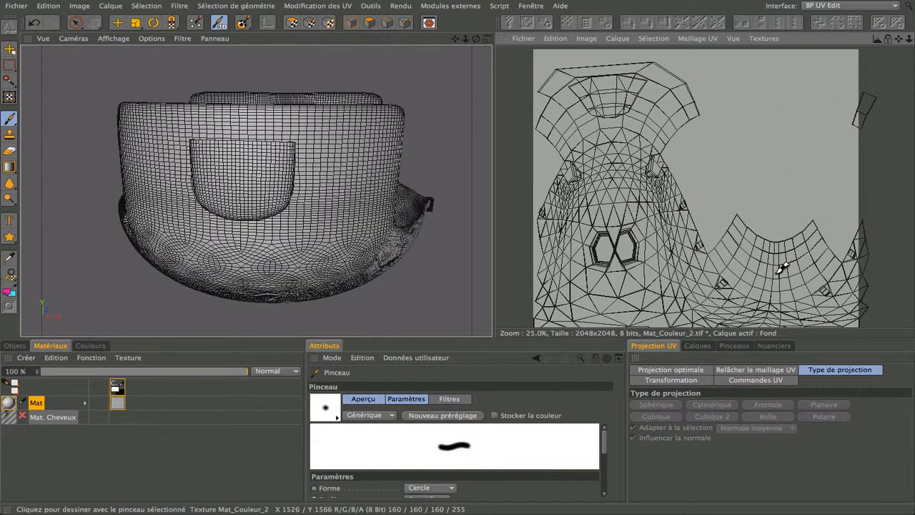
scroll(782, 266, up, 3)
drag(898, 38, 727, 0)
scroll(652, 182, down, 5)
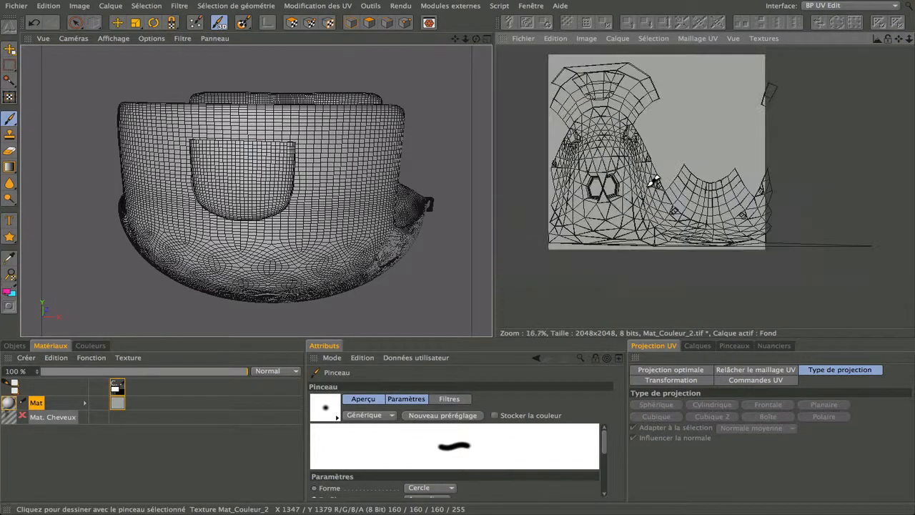
drag(898, 39, 914, 109)
scroll(651, 115, up, 5)
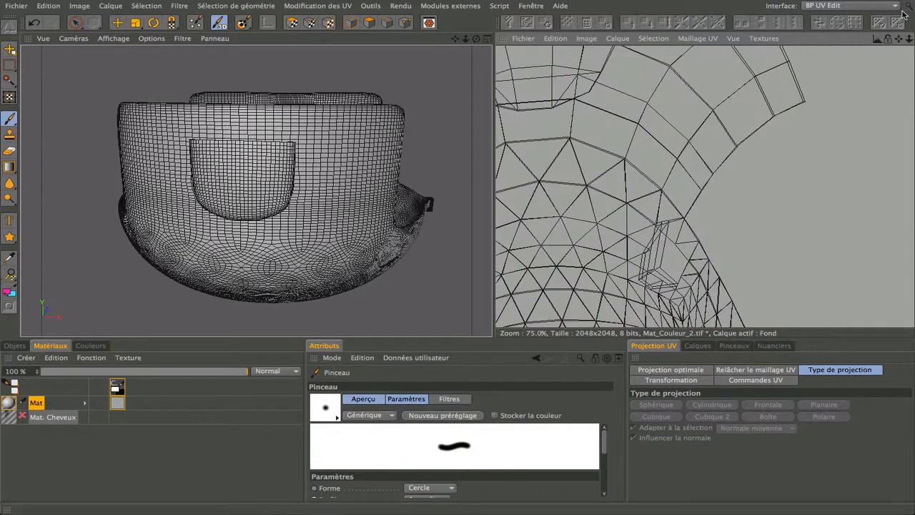
drag(898, 38, 914, 58)
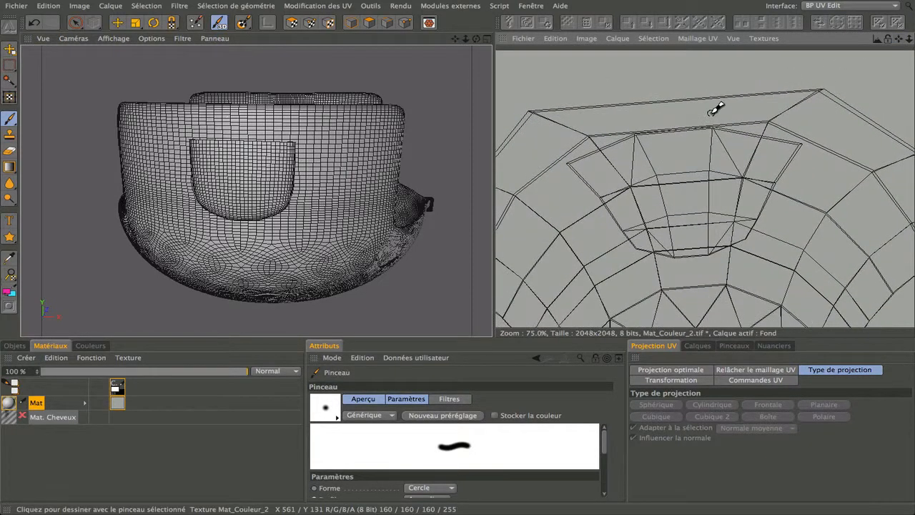
scroll(716, 107, down, 1)
mouse_move(604, 165)
mouse_down()
mouse_move(635, 147)
mouse_move(722, 139)
mouse_move(756, 179)
mouse_move(709, 230)
mouse_move(653, 221)
mouse_move(599, 162)
mouse_move(626, 144)
mouse_move(724, 133)
mouse_move(758, 139)
mouse_move(760, 189)
mouse_move(744, 230)
mouse_move(662, 240)
mouse_move(584, 160)
mouse_up()
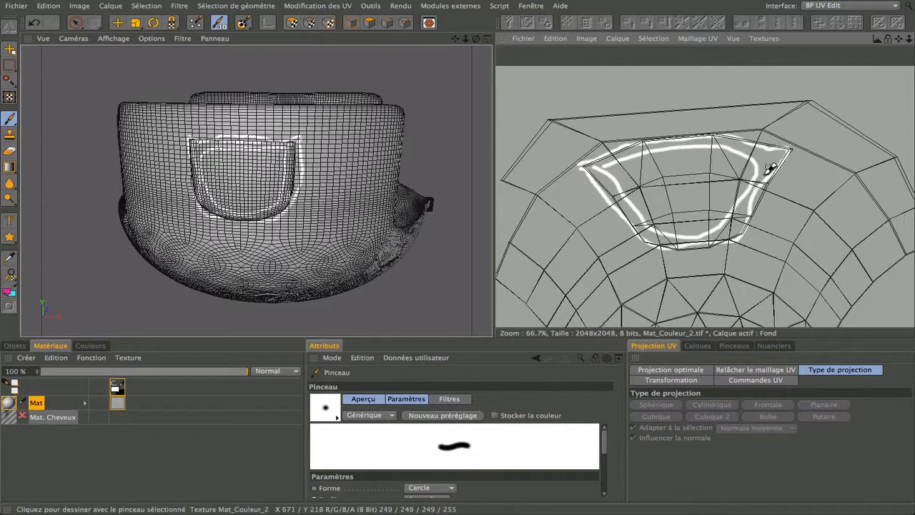
Step: Paint a spiral on each side of the pocket and an arc below it on the unwrapped UV mesh
scroll(664, 210, down, 1)
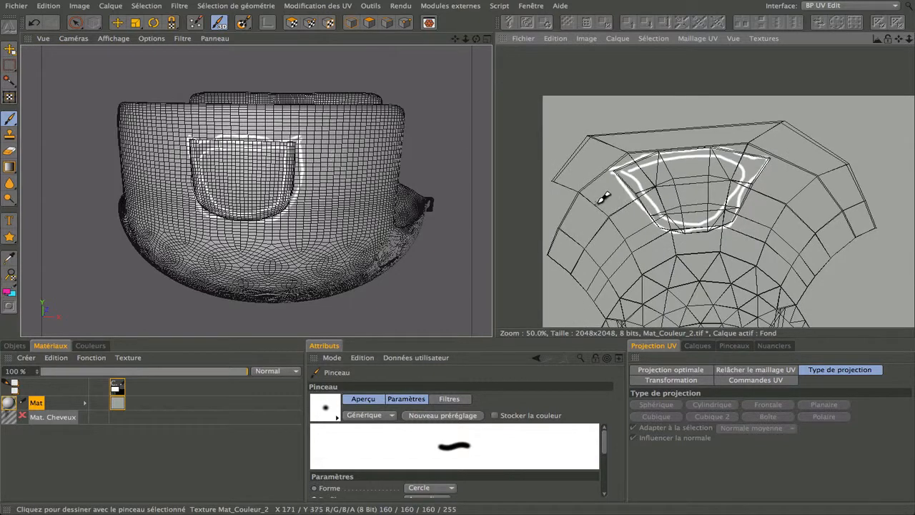
mouse_move(603, 198)
mouse_down()
mouse_move(623, 215)
mouse_move(633, 251)
mouse_move(596, 268)
mouse_move(574, 259)
mouse_move(576, 230)
mouse_move(607, 251)
mouse_up()
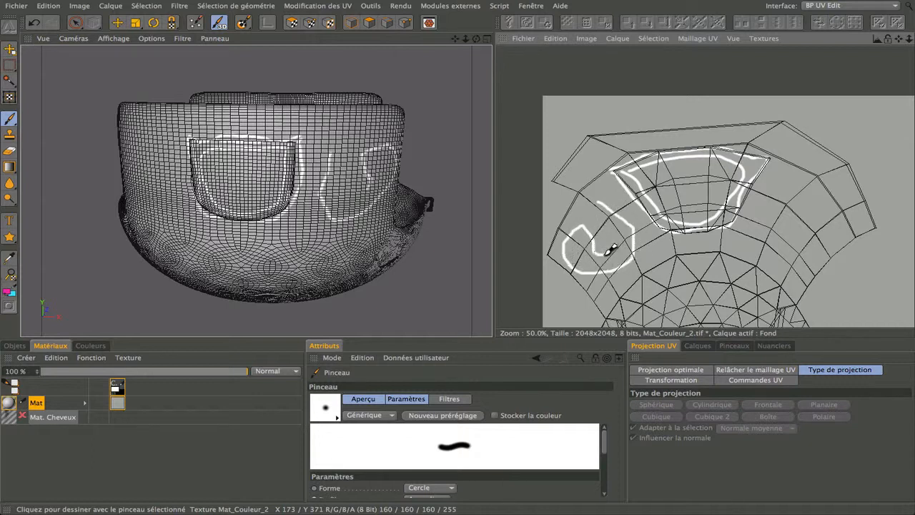
mouse_move(793, 166)
mouse_down()
mouse_move(831, 213)
mouse_move(788, 255)
mouse_move(759, 240)
mouse_move(778, 194)
mouse_move(805, 220)
mouse_up()
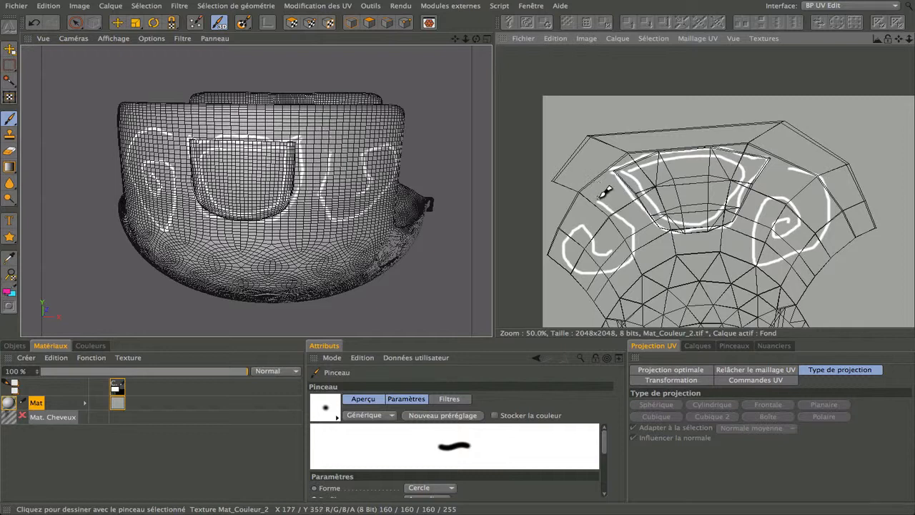
mouse_move(633, 284)
mouse_down()
mouse_move(698, 252)
mouse_move(743, 255)
mouse_move(758, 276)
mouse_up()
Step: Paint a winding stroke directly on the 3D overalls, running from above the pocket to the area beside it
scroll(700, 246, down, 1)
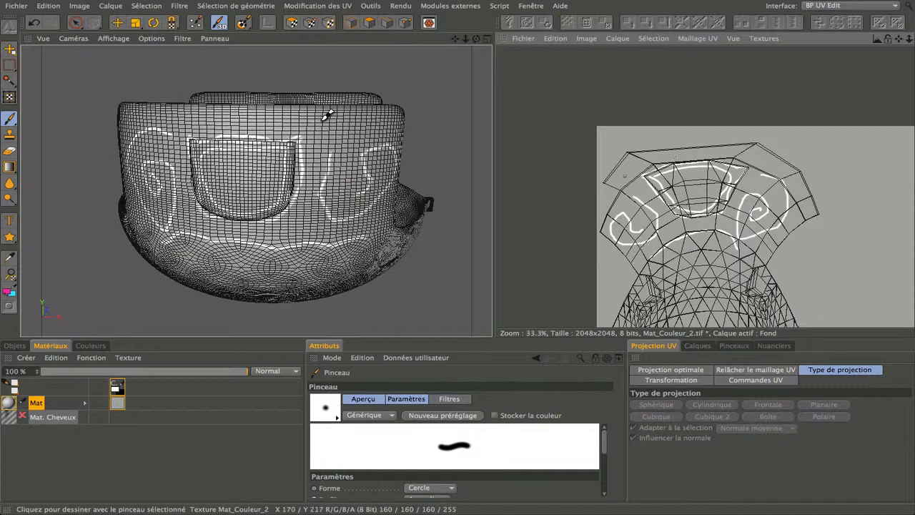
scroll(315, 120, up, 3)
mouse_move(252, 114)
mouse_down()
mouse_move(384, 114)
mouse_move(322, 125)
mouse_move(332, 150)
mouse_move(373, 153)
mouse_move(370, 163)
mouse_up()
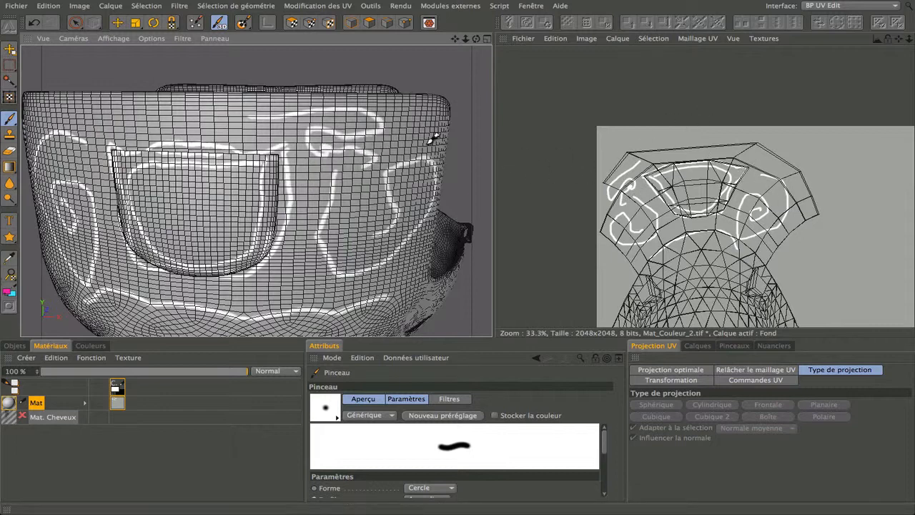
Step: Paint over the pocket area of the 3D overalls in white and in orange-red with hue 16°, saturation 100% and lightness 100%
mouse_move(185, 113)
mouse_down()
mouse_move(262, 117)
mouse_move(174, 123)
mouse_move(153, 112)
mouse_move(184, 212)
mouse_move(171, 192)
mouse_up()
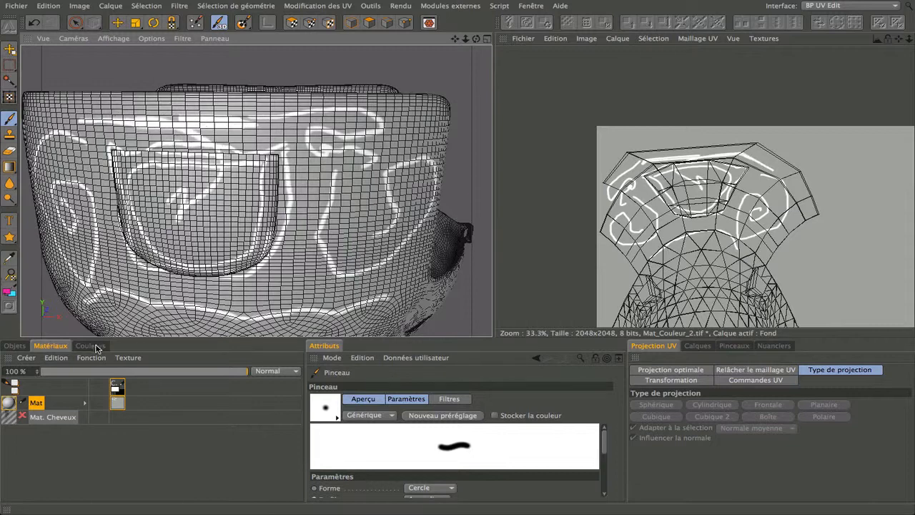
click(98, 346)
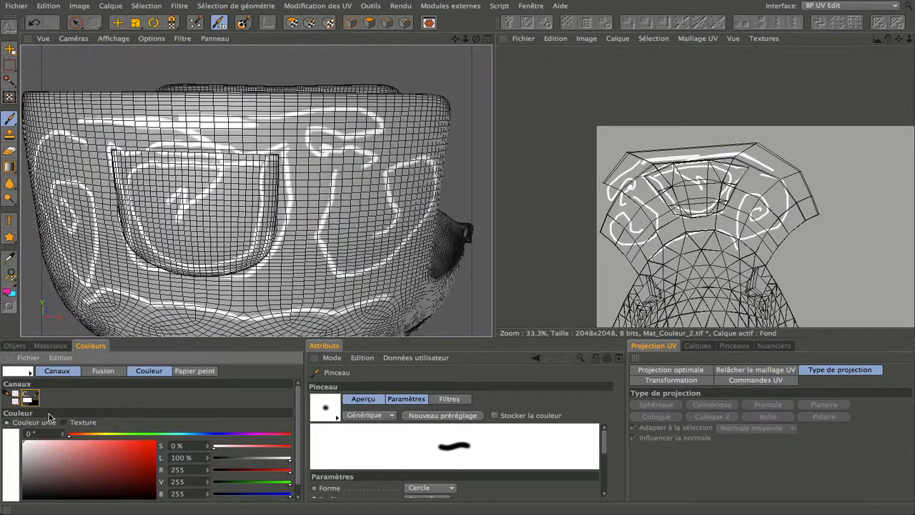
click(79, 434)
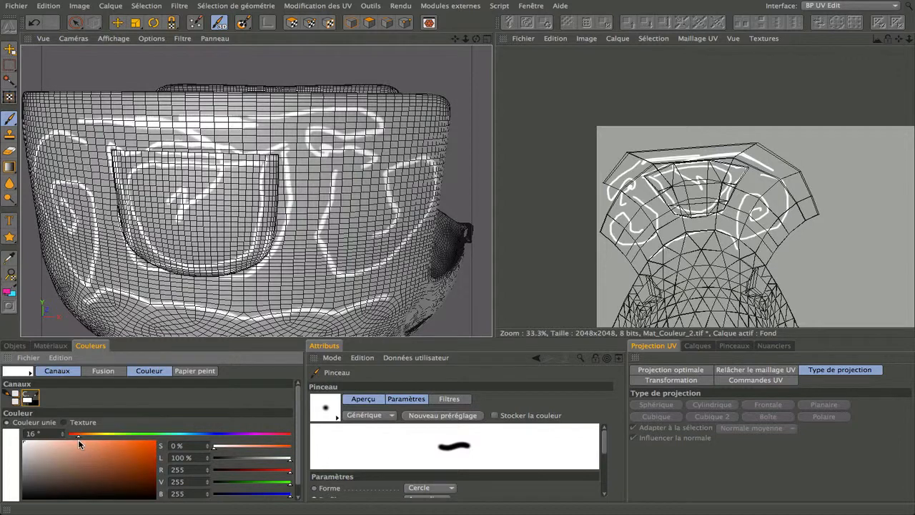
drag(79, 441, 192, 425)
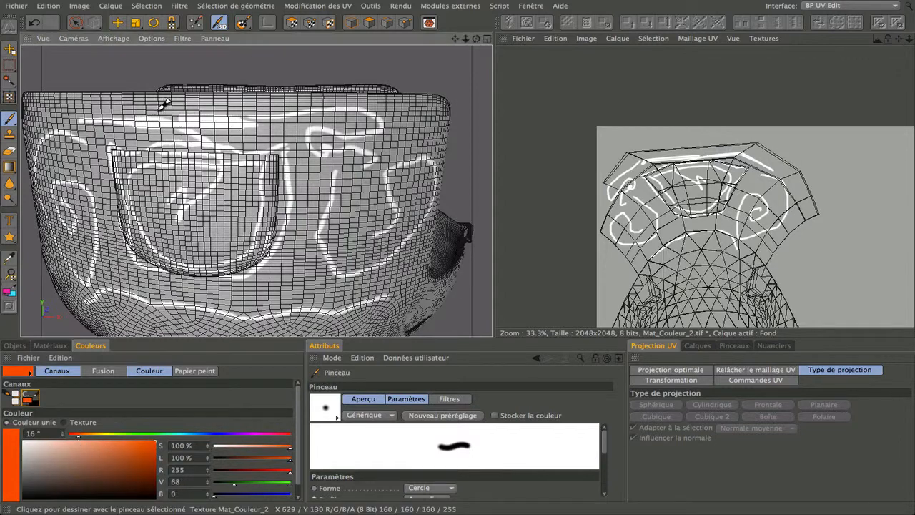
mouse_move(149, 110)
mouse_down()
mouse_move(229, 104)
mouse_move(308, 148)
mouse_move(317, 216)
mouse_move(326, 178)
mouse_up()
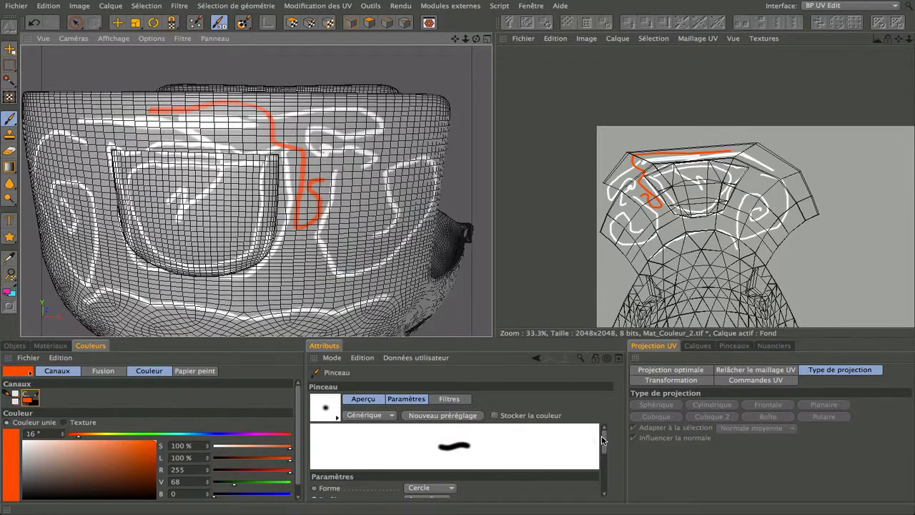
Step: Set the brush size to 71 and cover the area around the front pocket of the 3D overalls with orange-red
scroll(603, 439, down, 3)
click(506, 468)
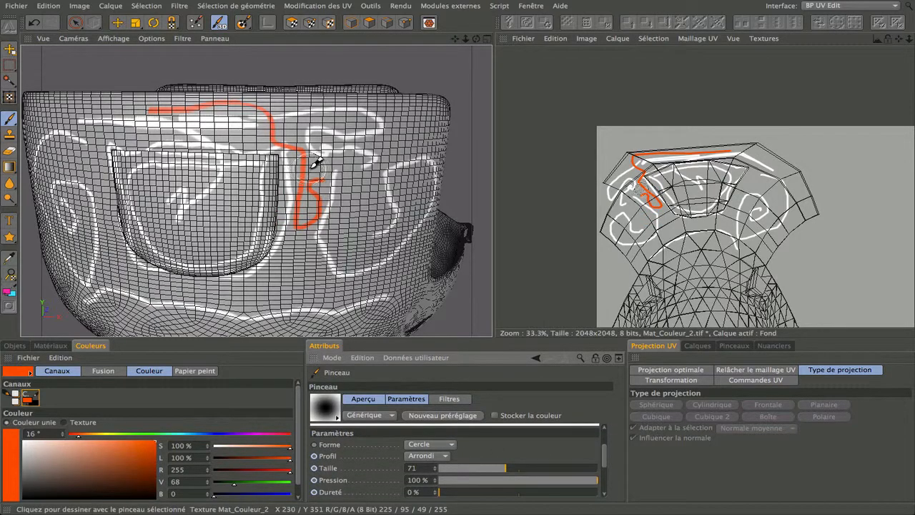
mouse_move(316, 163)
mouse_down()
mouse_move(351, 163)
mouse_move(316, 163)
mouse_move(290, 212)
mouse_move(290, 277)
mouse_move(276, 284)
mouse_move(153, 272)
mouse_move(148, 286)
mouse_move(96, 241)
mouse_move(128, 246)
mouse_move(96, 167)
mouse_move(98, 190)
mouse_move(152, 133)
mouse_move(220, 137)
mouse_move(301, 125)
mouse_up()
mouse_move(104, 118)
mouse_down()
mouse_move(333, 143)
mouse_move(327, 158)
mouse_move(367, 188)
mouse_move(392, 175)
mouse_move(335, 243)
mouse_move(325, 280)
mouse_up()
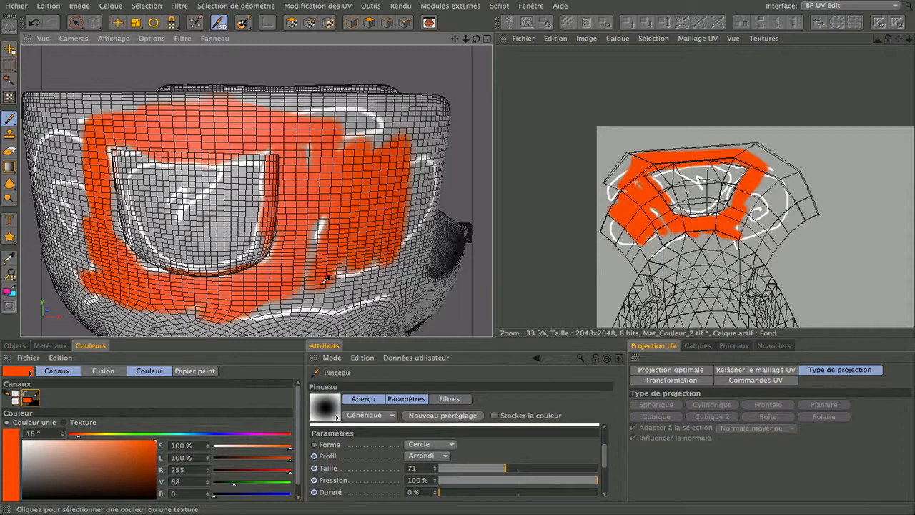
Step: Paint outlines around the leg holes and on the back panel of the UV mesh, and check both on the 3D overalls
scroll(788, 191, down, 4)
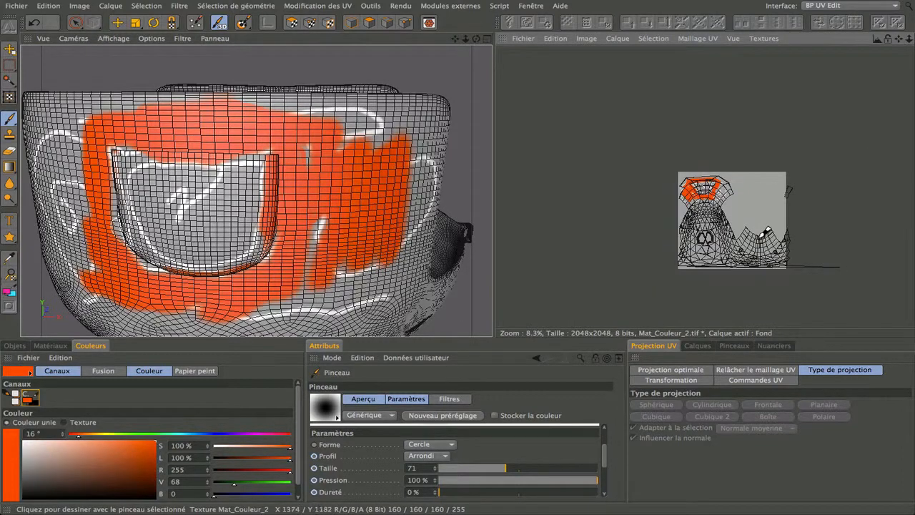
scroll(787, 190, up, 4)
mouse_move(898, 39)
mouse_down()
mouse_move(770, 0)
mouse_move(823, 0)
mouse_up()
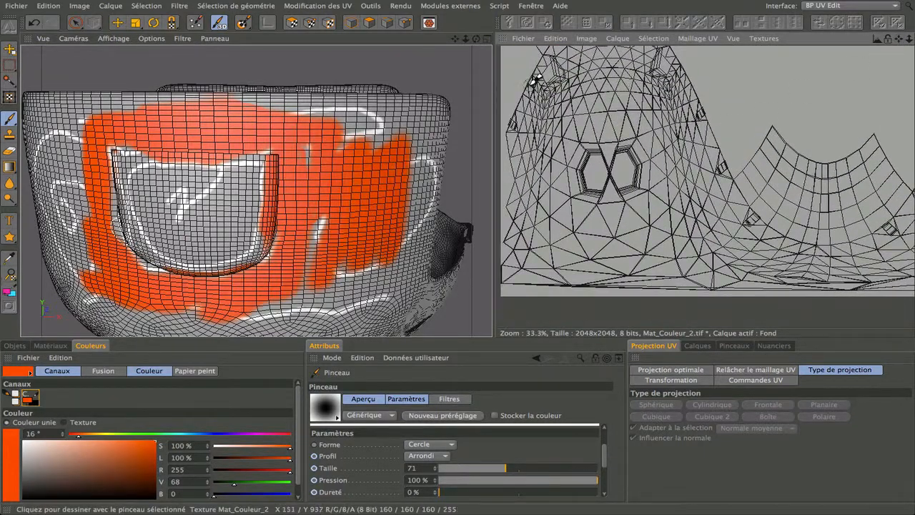
mouse_move(570, 213)
mouse_down()
mouse_move(634, 207)
mouse_move(652, 137)
mouse_move(552, 200)
mouse_move(581, 211)
mouse_up()
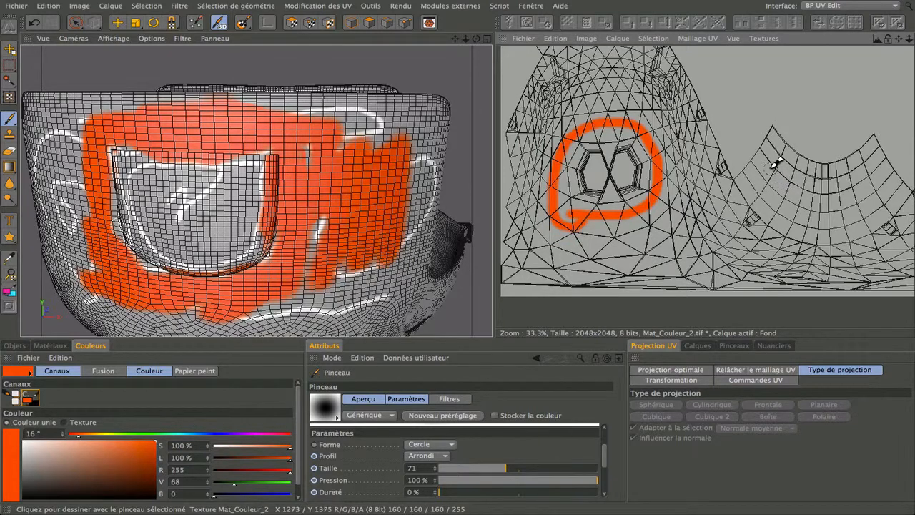
mouse_move(771, 160)
mouse_down()
mouse_move(876, 172)
mouse_move(880, 207)
mouse_move(794, 211)
mouse_move(760, 164)
mouse_move(772, 158)
mouse_up()
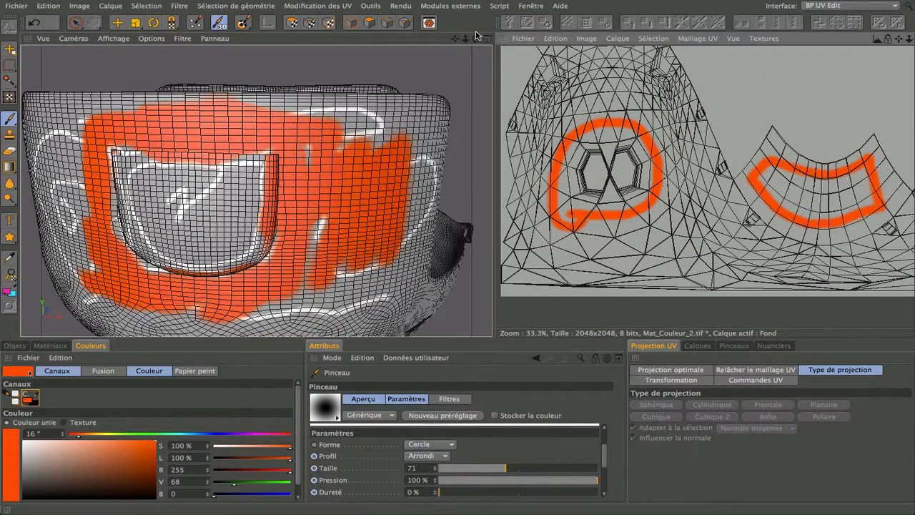
alt+drag(257, 190, 255, 185)
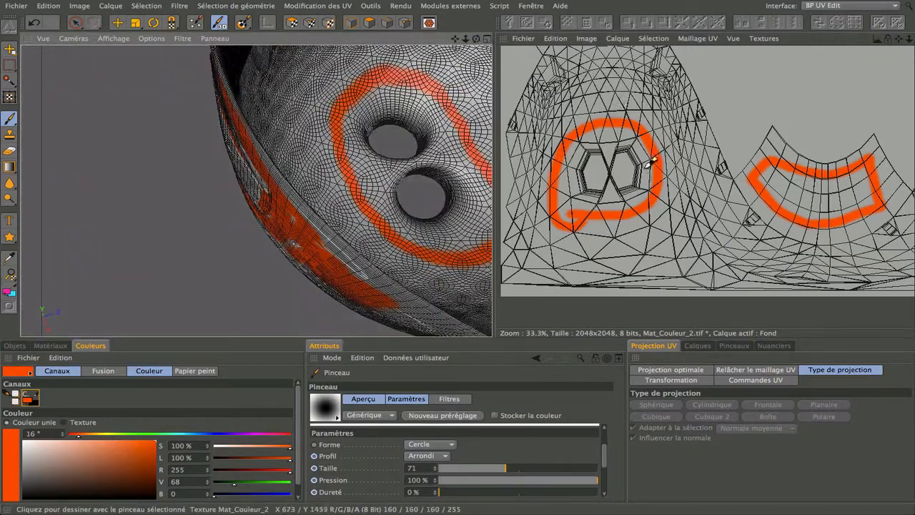
alt+drag(256, 190, 255, 190)
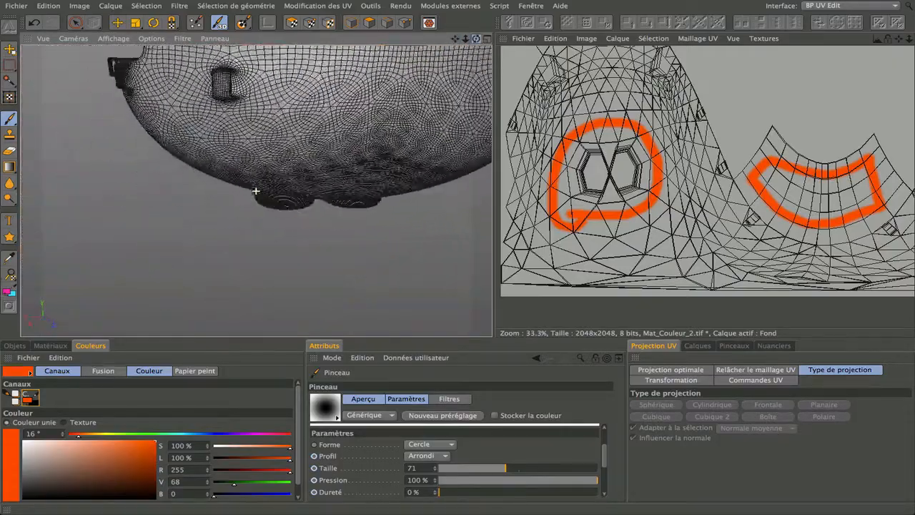
drag(463, 41, 255, 188)
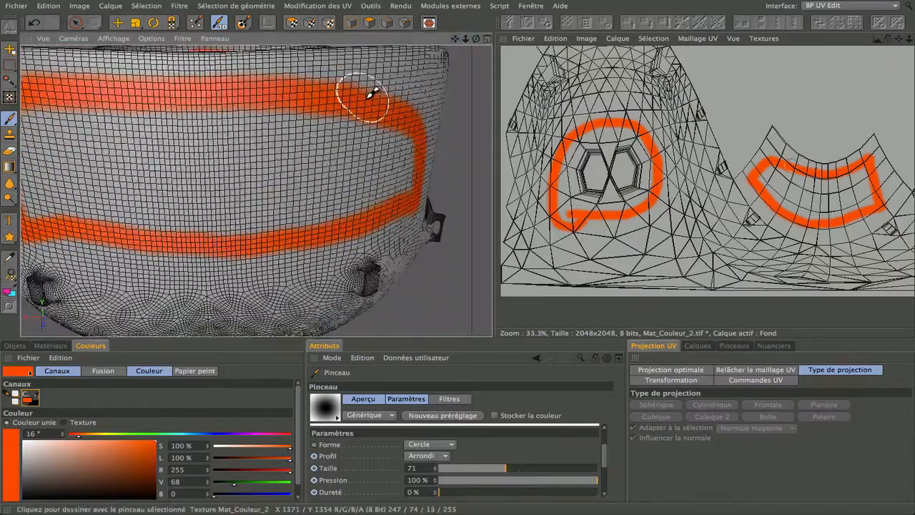
scroll(369, 93, down, 3)
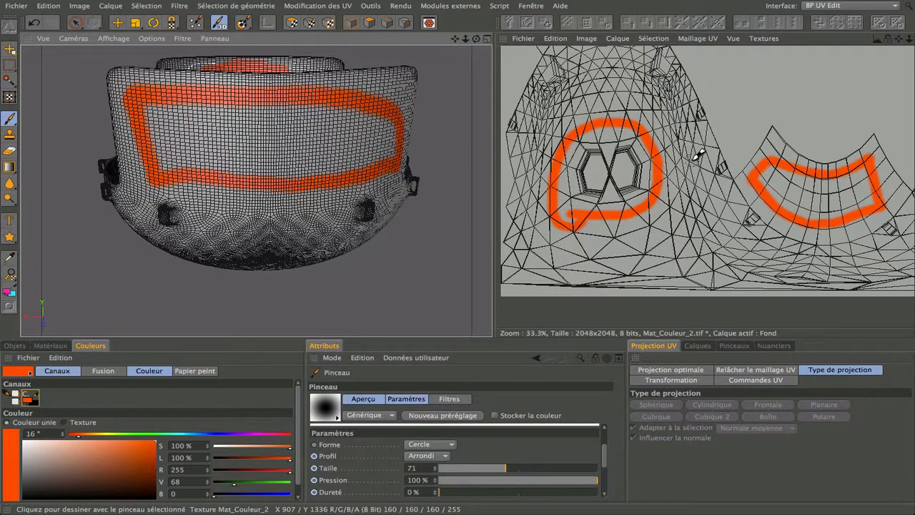
Step: Undo all the white and orange-red brush strokes painted on the overalls' texture
scroll(697, 154, down, 1)
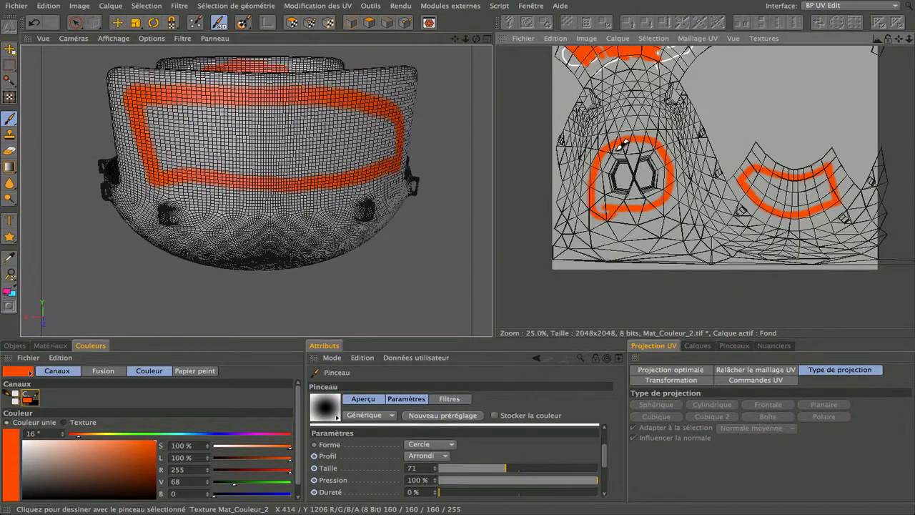
key(ctrl+z)
key(ctrl+z)
scroll(622, 144, up, 3)
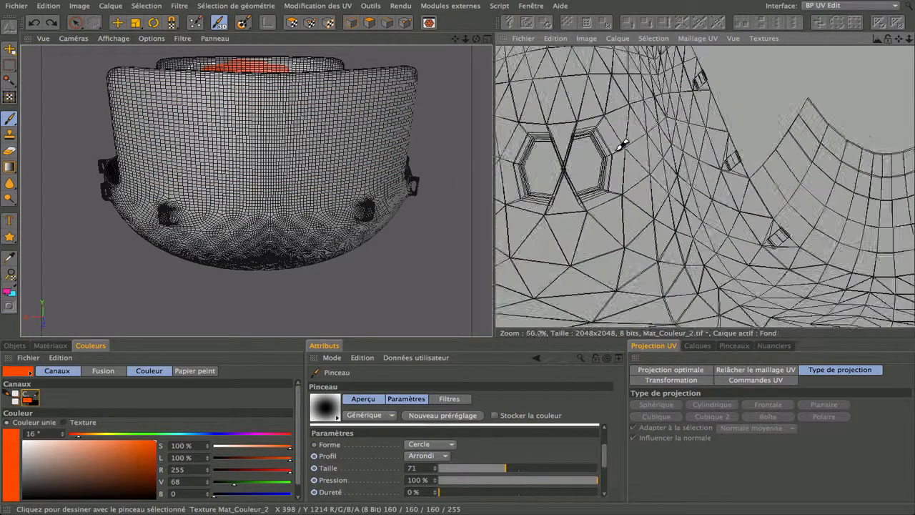
scroll(622, 143, down, 2)
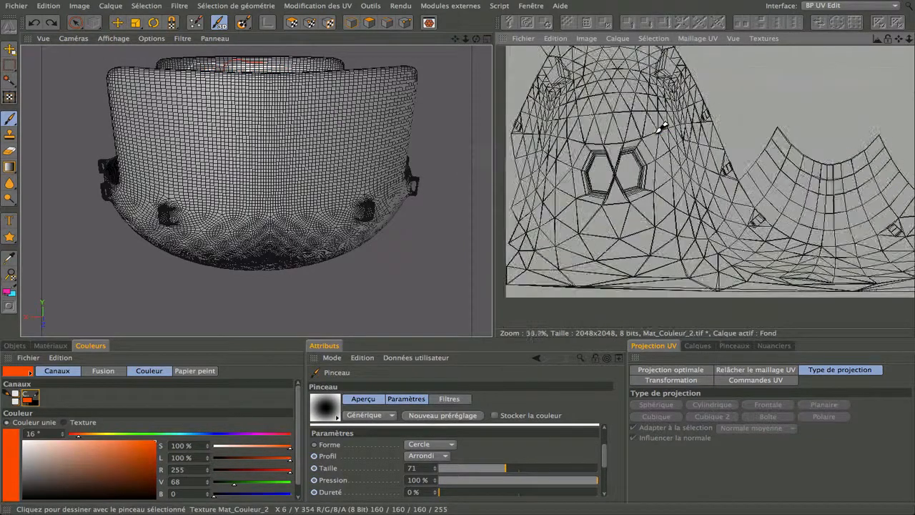
scroll(656, 132, up, 1)
mouse_move(898, 39)
mouse_down()
mouse_move(914, 287)
mouse_move(898, 45)
mouse_up()
key(ctrl+z)
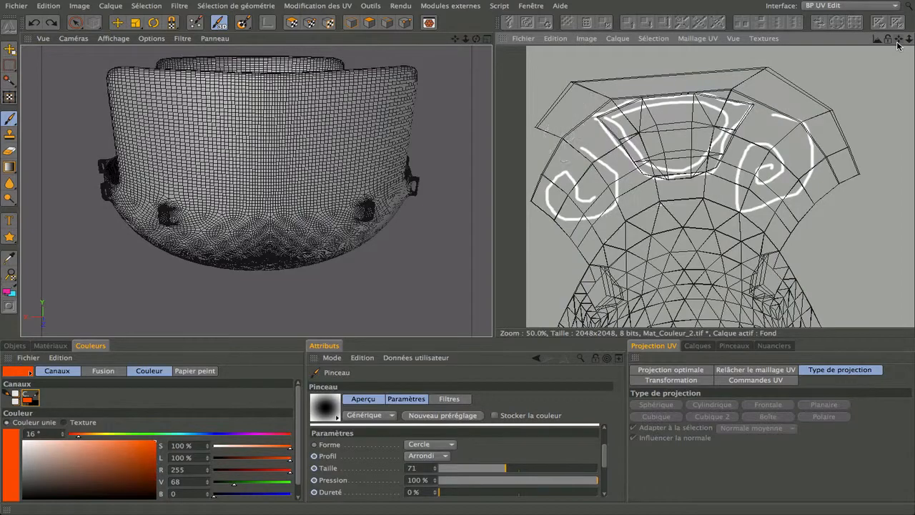
key(ctrl+z)
key(ctrl+z)
key(ctrl+z)
key(ctrl+z)
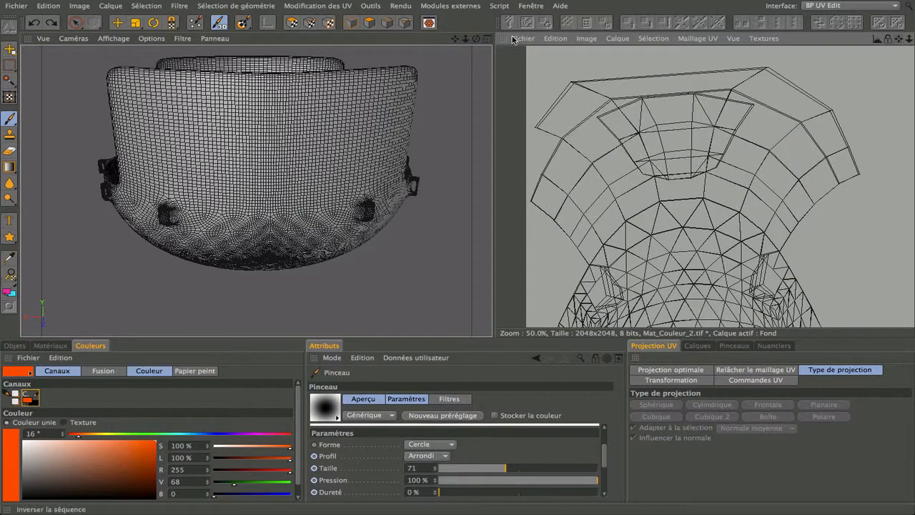
Step: Return to UV mesh editing for the Sallopette object and apply the Sphérique projection again
drag(476, 39, 243, 47)
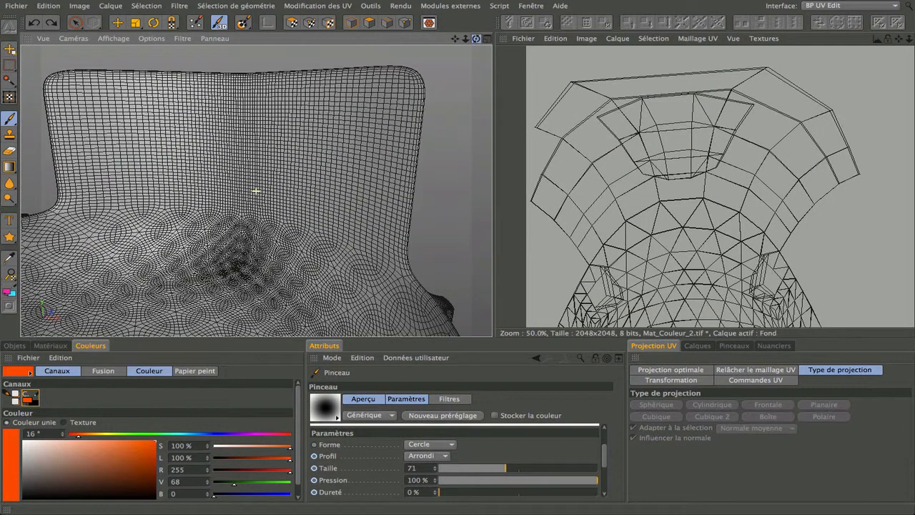
scroll(395, 89, up, 10)
scroll(323, 155, down, 6)
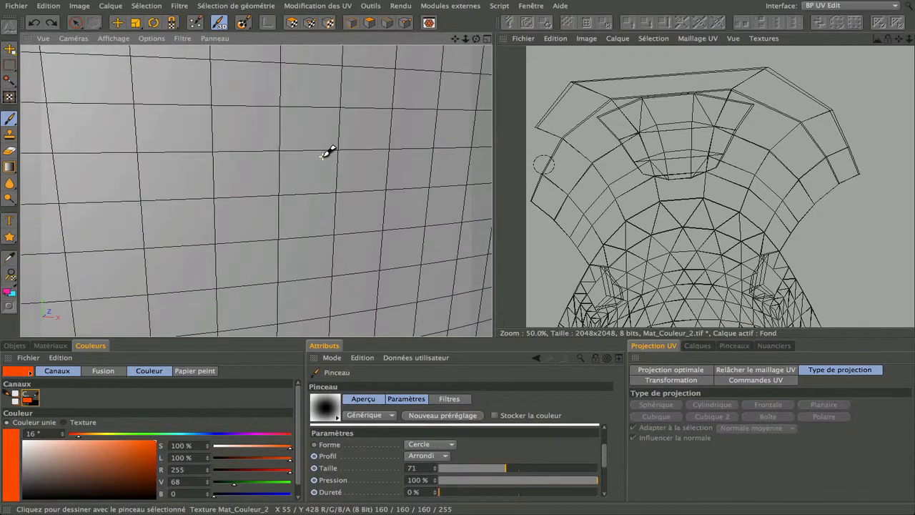
scroll(325, 155, down, 8)
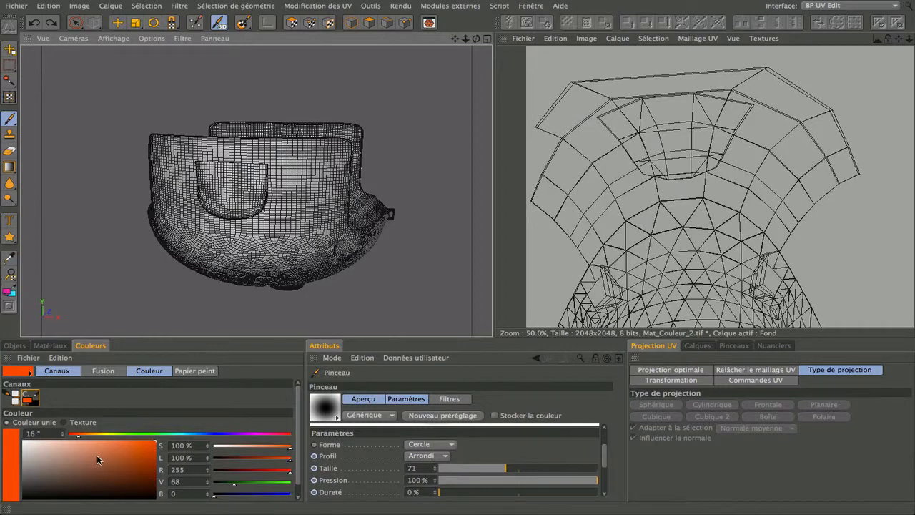
drag(98, 459, 6, 422)
click(15, 345)
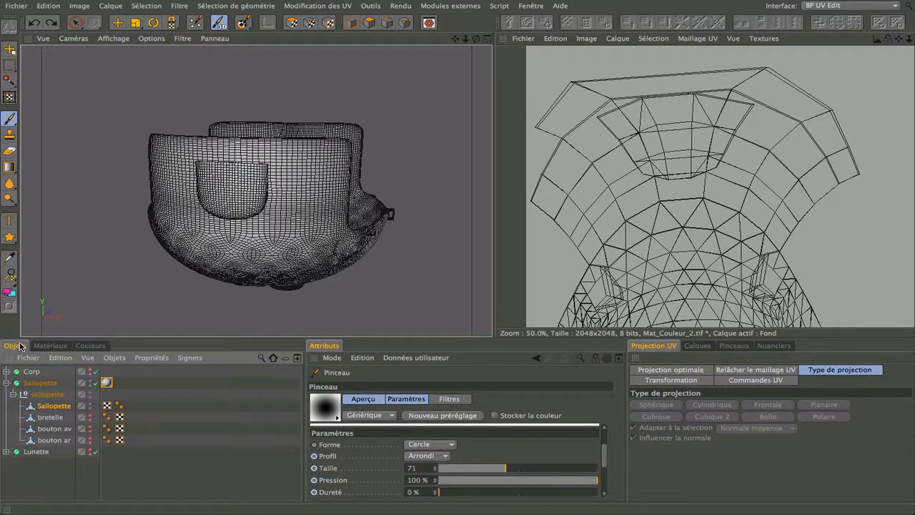
click(291, 23)
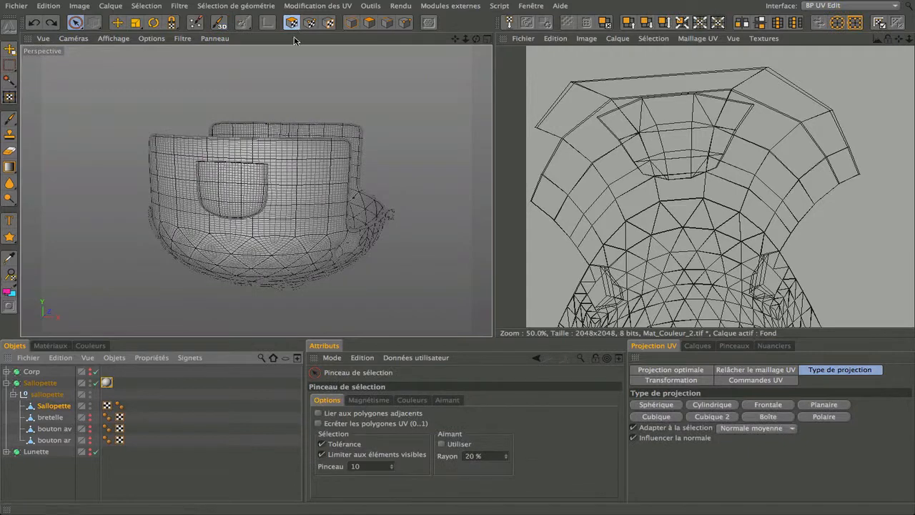
click(666, 407)
scroll(709, 200, down, 2)
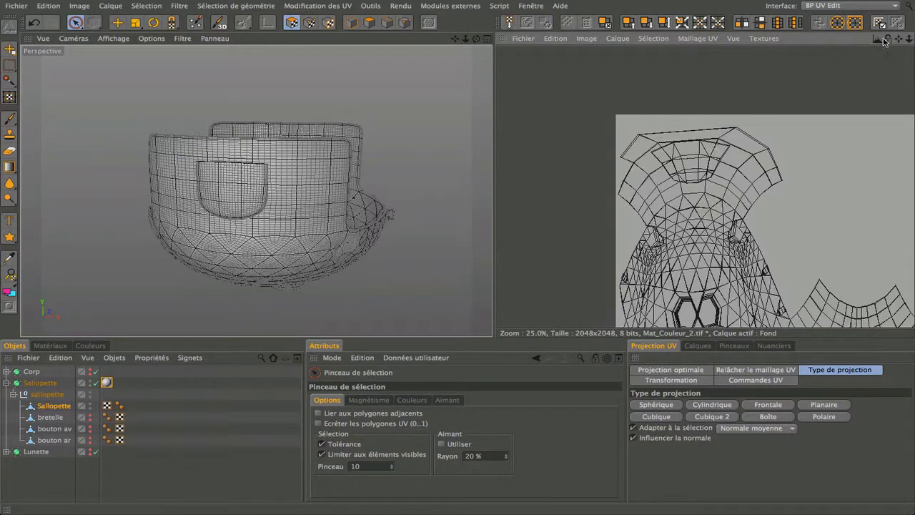
drag(897, 40, 815, 0)
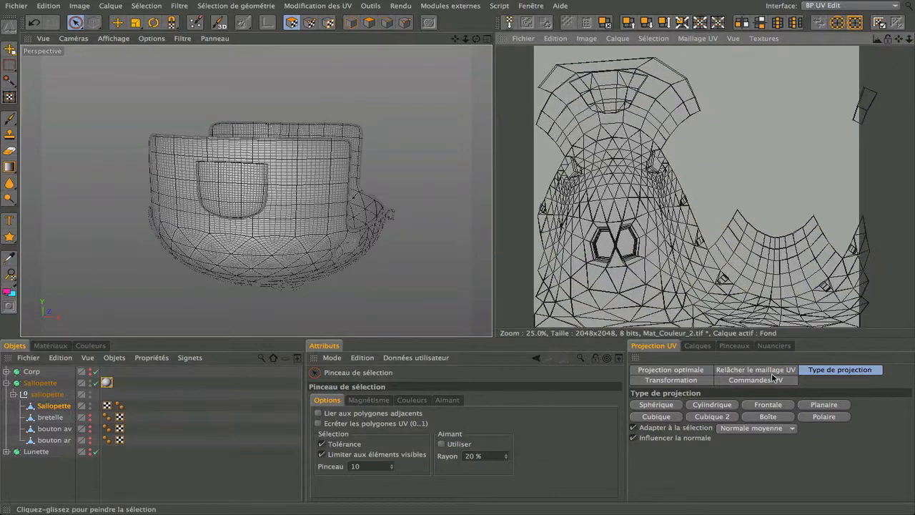
Step: Try the Cubique projection on the overalls and examine how the UV polygons are laid out
click(656, 417)
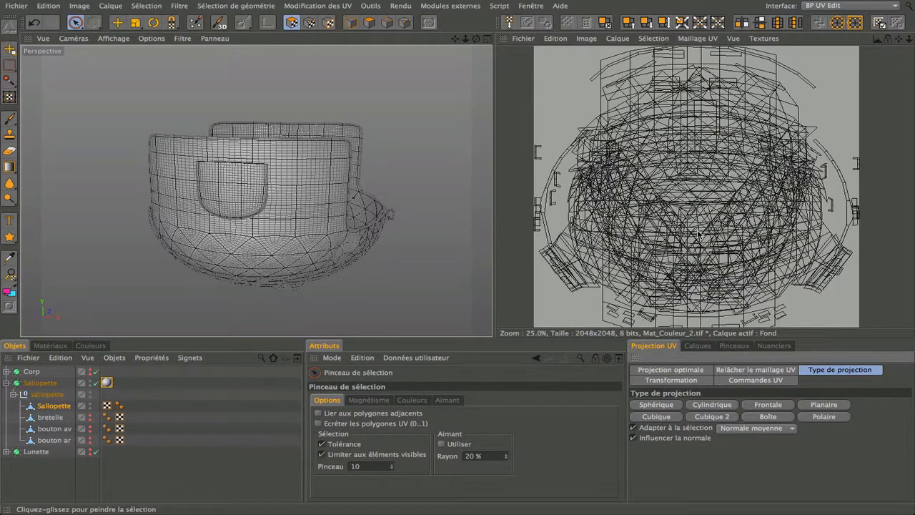
scroll(699, 235, up, 2)
scroll(699, 234, down, 2)
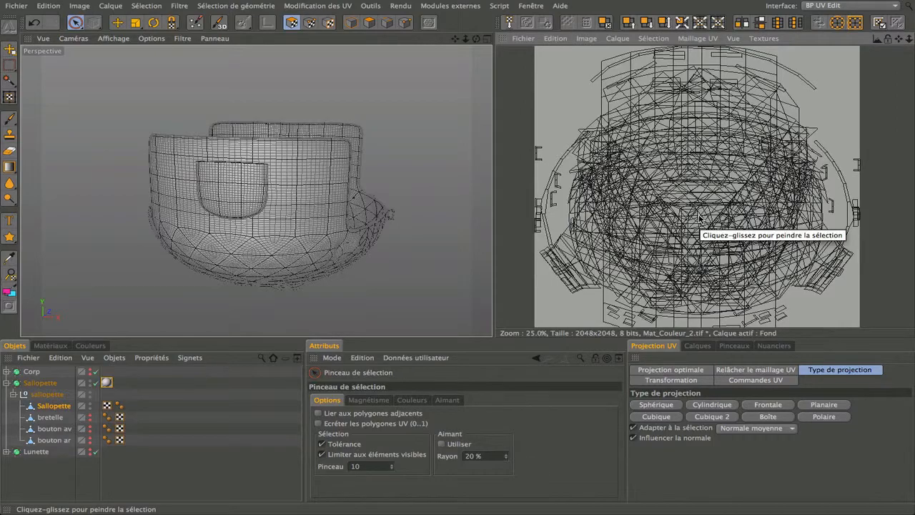
scroll(698, 236, down, 1)
scroll(699, 236, up, 5)
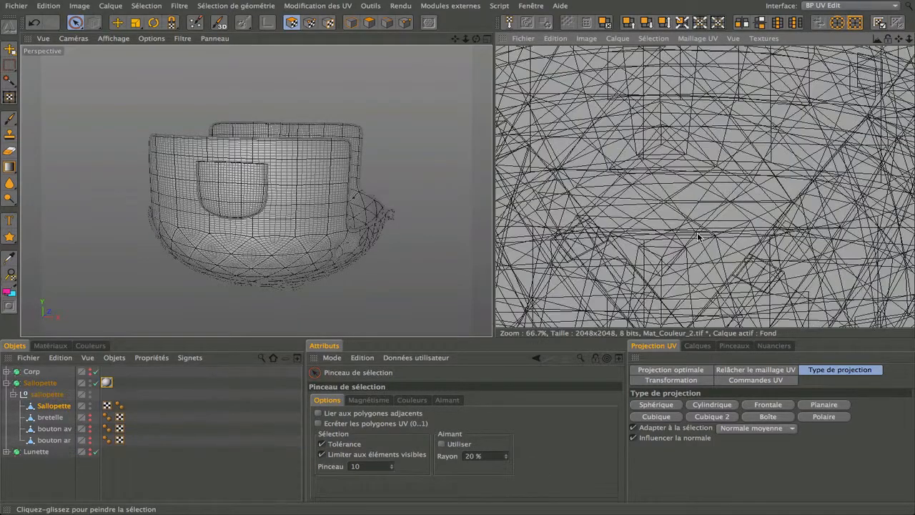
scroll(699, 236, down, 6)
scroll(699, 237, up, 2)
scroll(697, 237, up, 1)
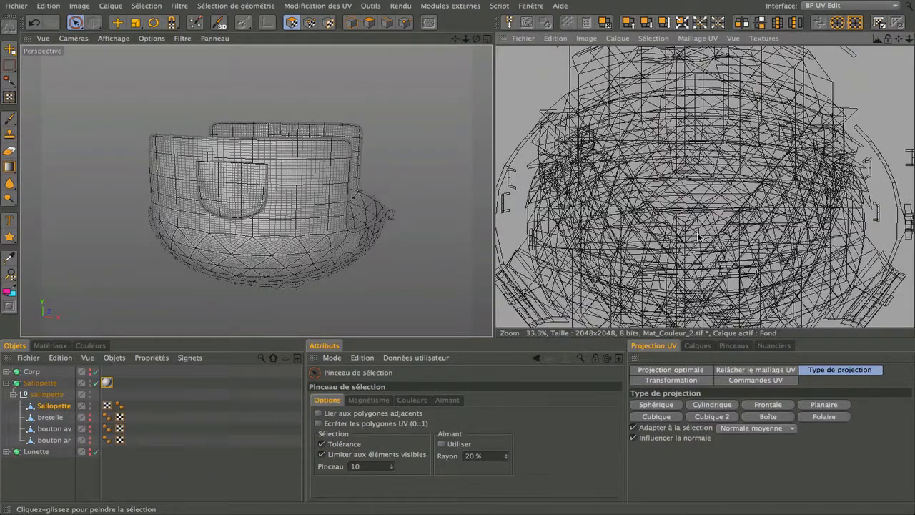
Step: Apply the Cubique 2 projection to the overalls and inspect the separate UV pieces
click(713, 417)
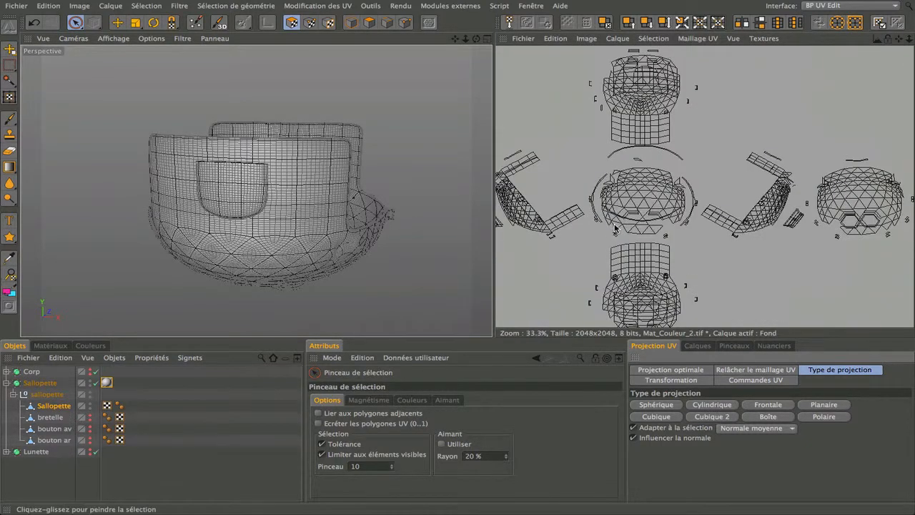
scroll(615, 227, up, 2)
scroll(614, 227, down, 3)
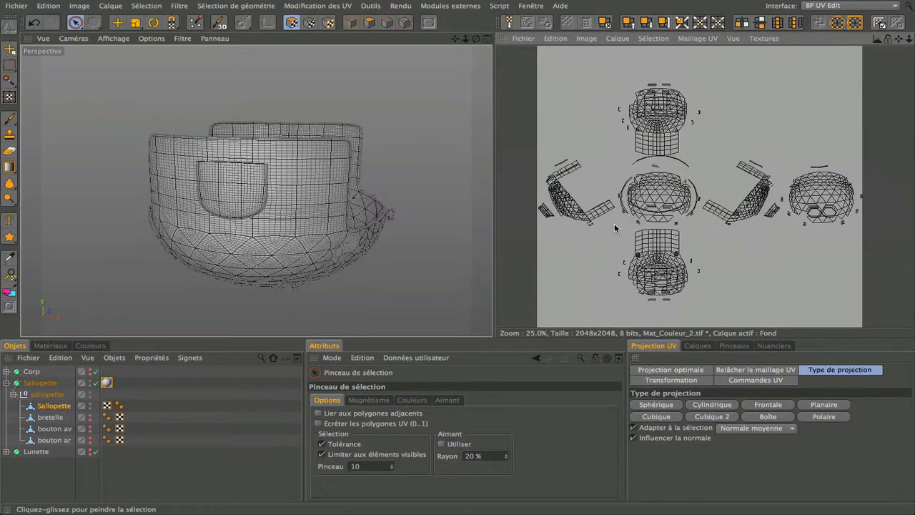
scroll(614, 227, up, 3)
drag(898, 40, 864, 101)
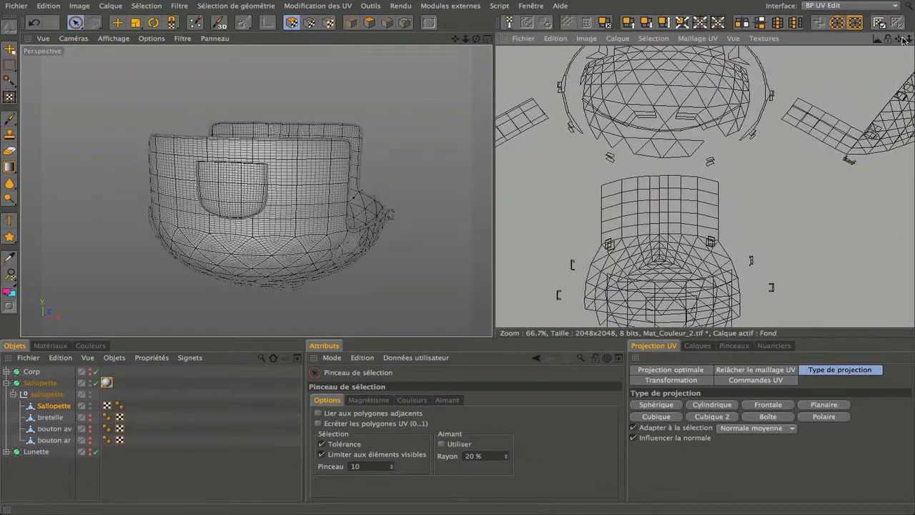
scroll(754, 174, down, 5)
scroll(753, 173, up, 3)
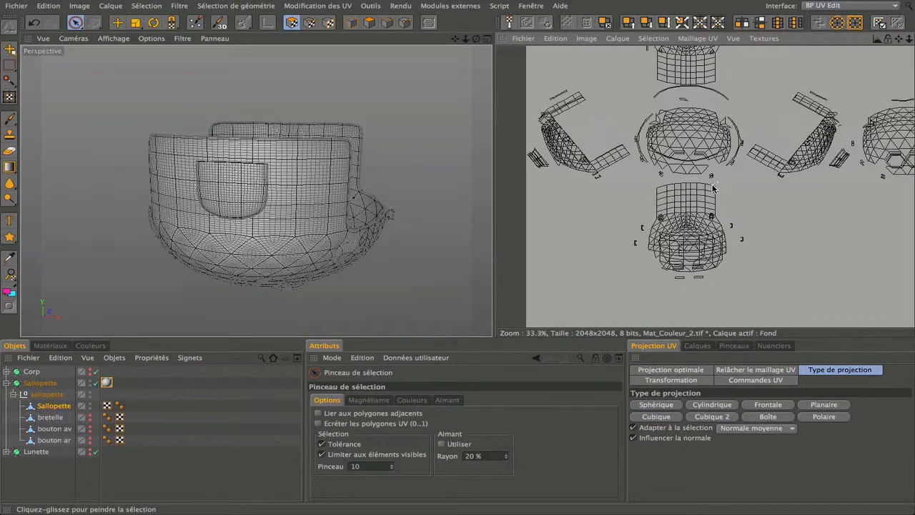
Step: Examine the small detached UV fragments and the overall arrangement of the Cubique 2 layout for the overalls
scroll(712, 188, up, 3)
scroll(730, 158, up, 3)
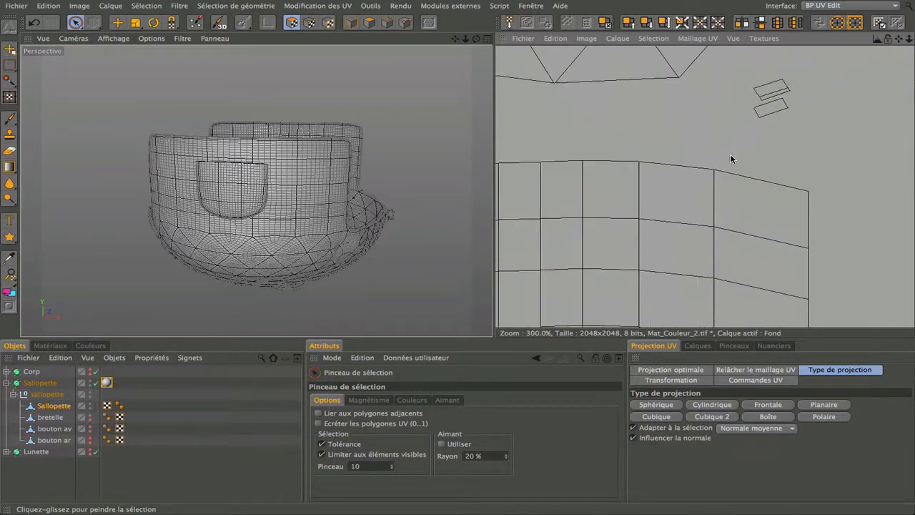
drag(899, 39, 832, 64)
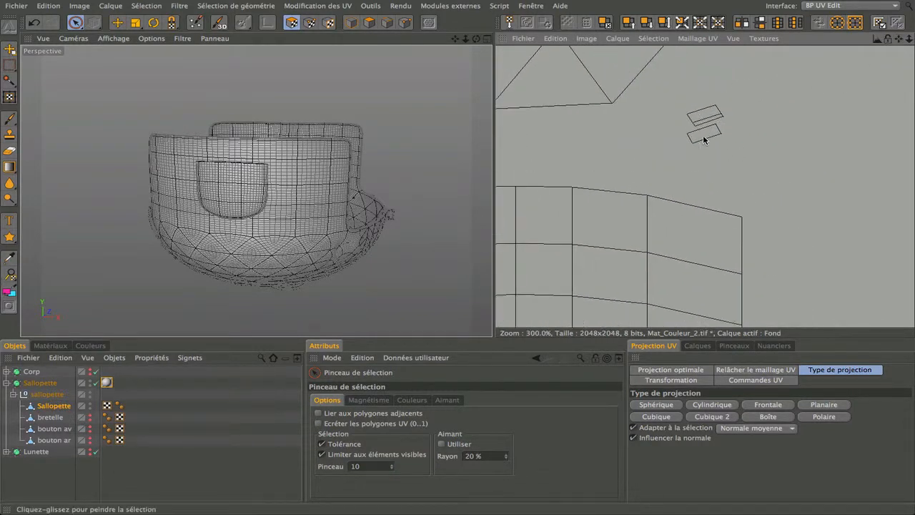
scroll(701, 140, down, 1)
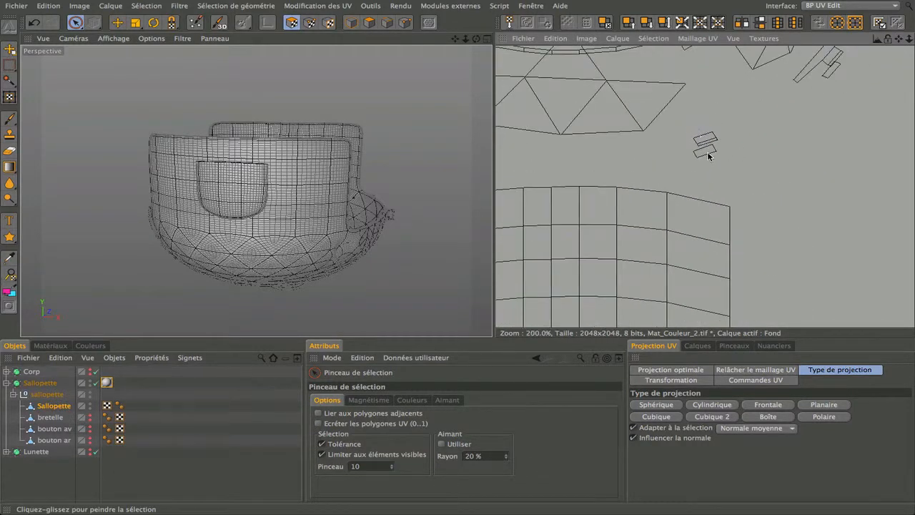
scroll(707, 157, down, 1)
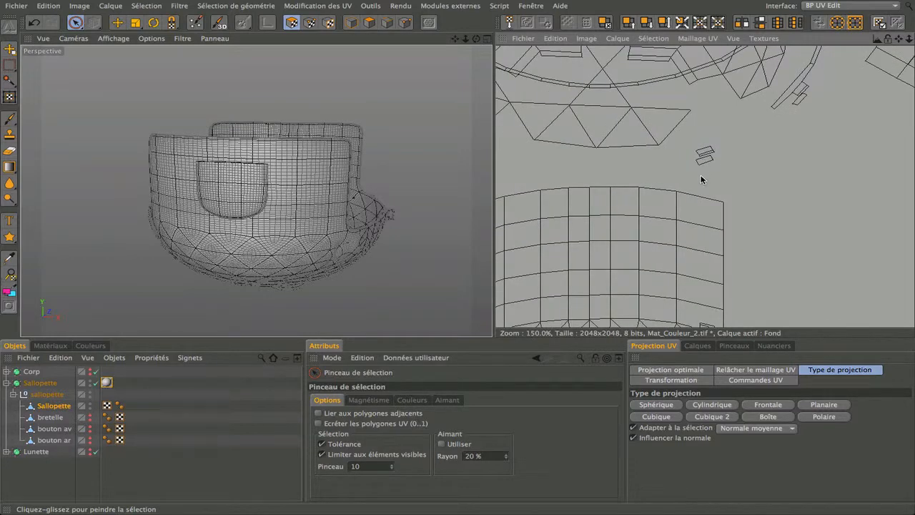
scroll(702, 176, down, 1)
scroll(708, 164, down, 2)
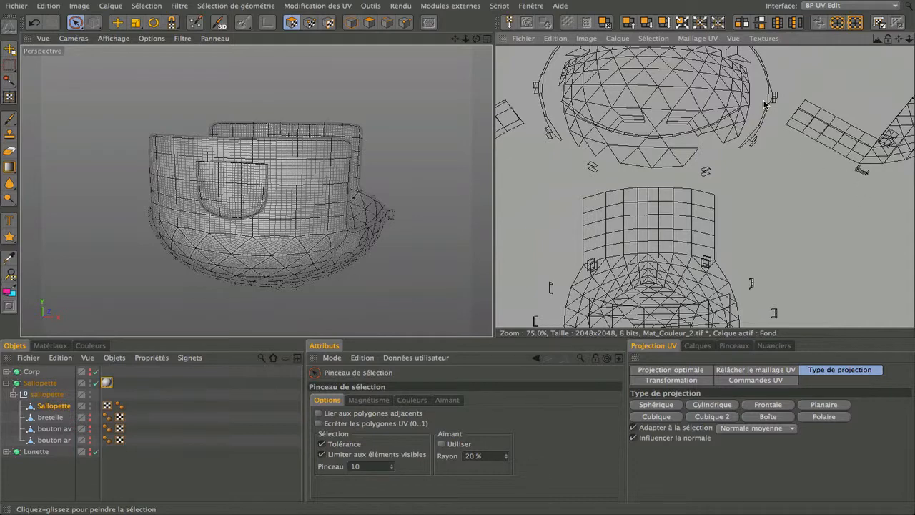
scroll(707, 184, down, 1)
scroll(683, 86, down, 1)
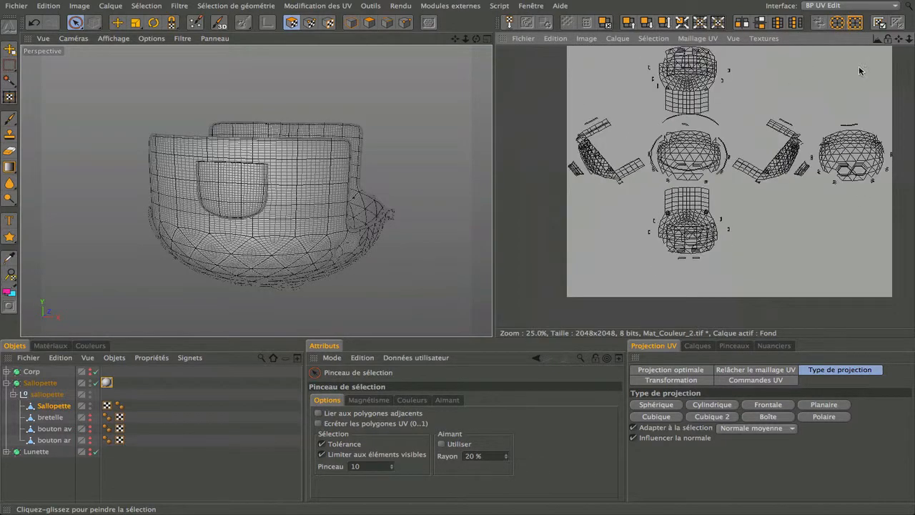
scroll(659, 80, up, 2)
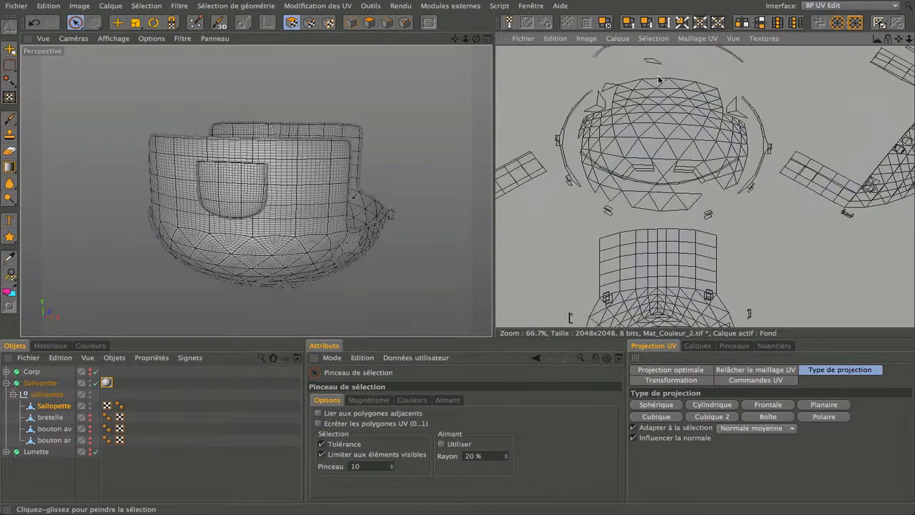
drag(898, 38, 814, 216)
scroll(701, 119, down, 2)
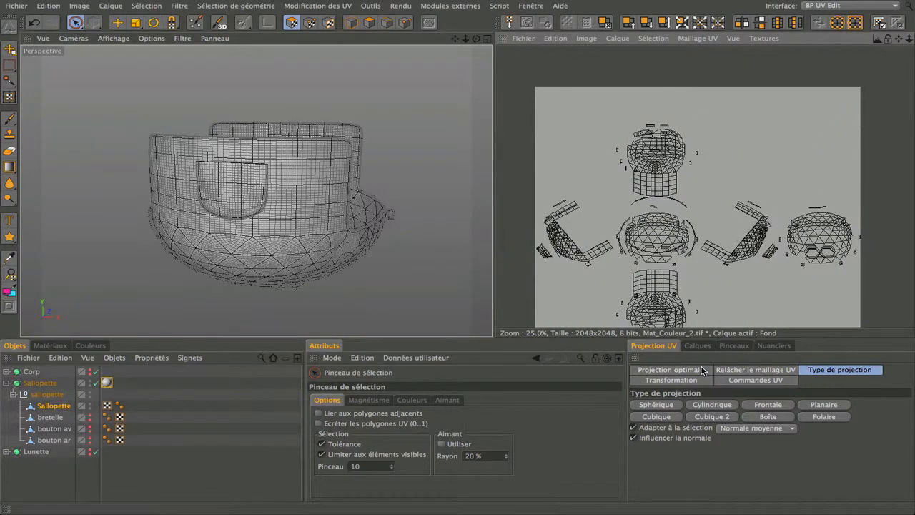
Step: Try the Boîte projection on the overalls, compare it with Cubique 2, and examine the shapes of its UV pieces
click(768, 417)
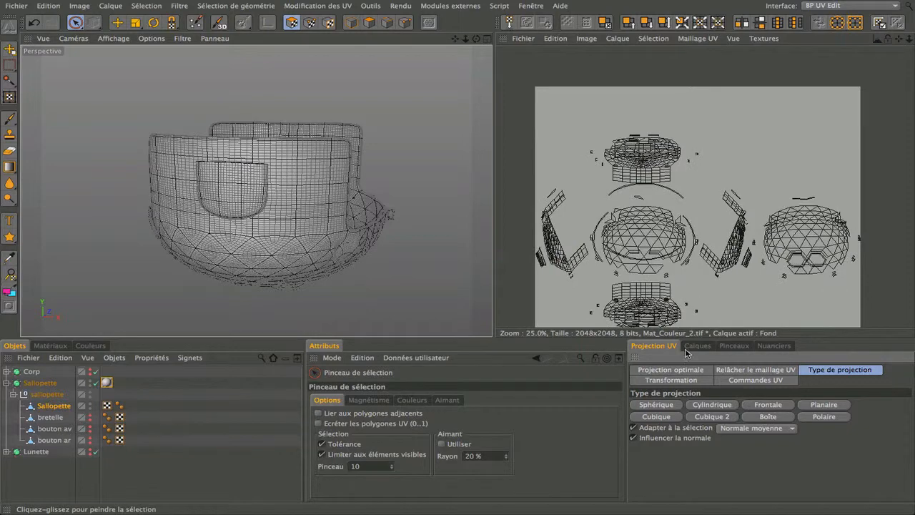
click(706, 417)
click(750, 420)
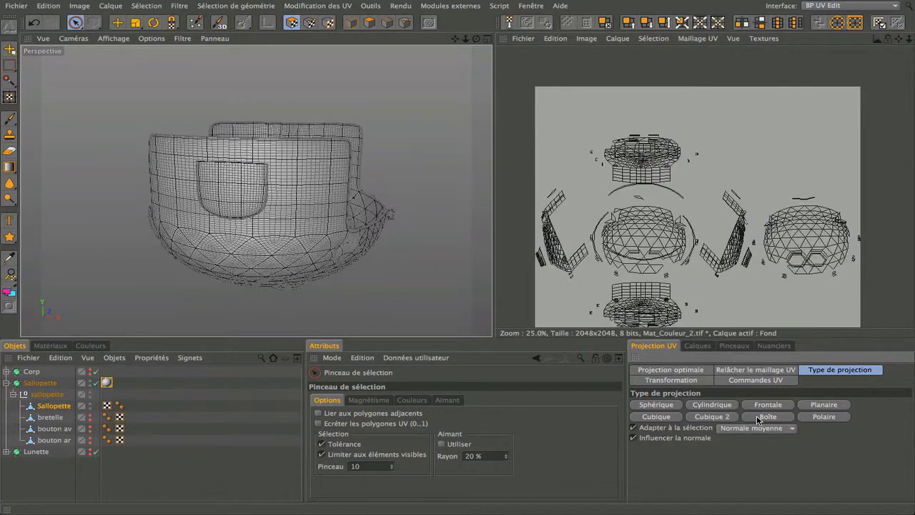
scroll(631, 238, down, 1)
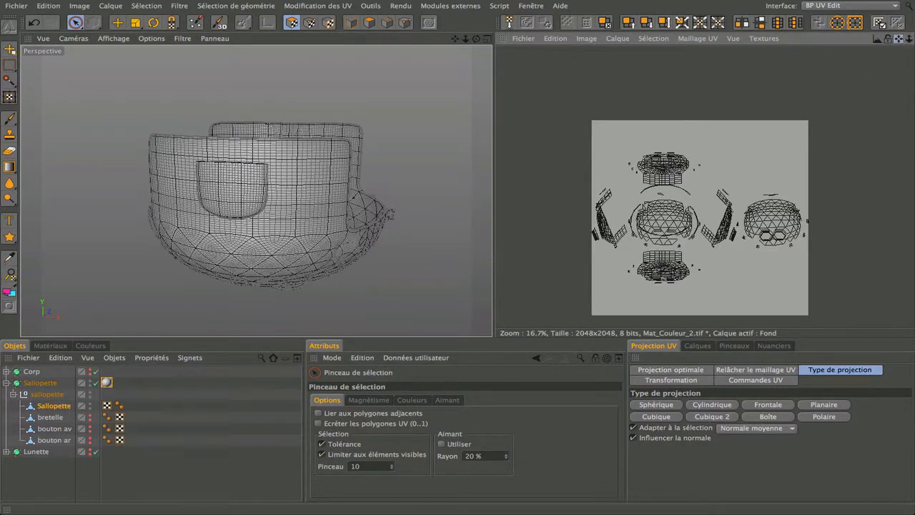
scroll(592, 201, up, 3)
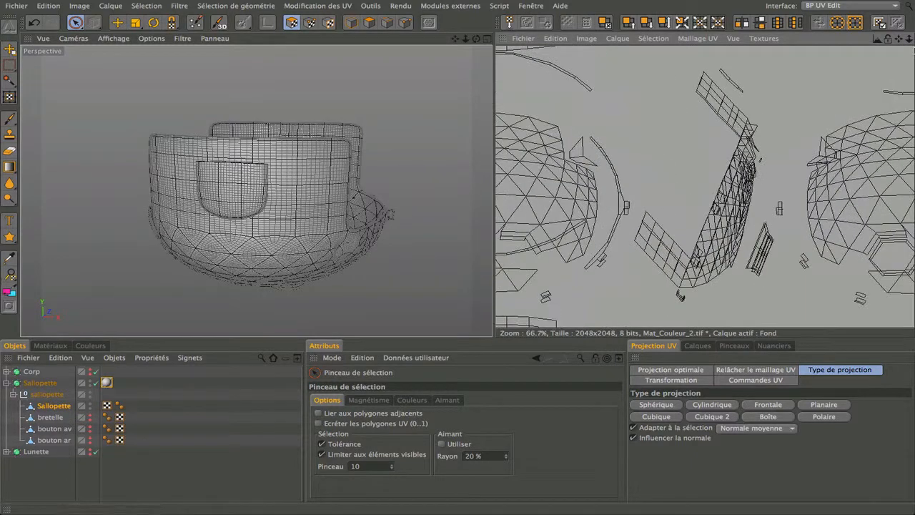
drag(900, 38, 914, 25)
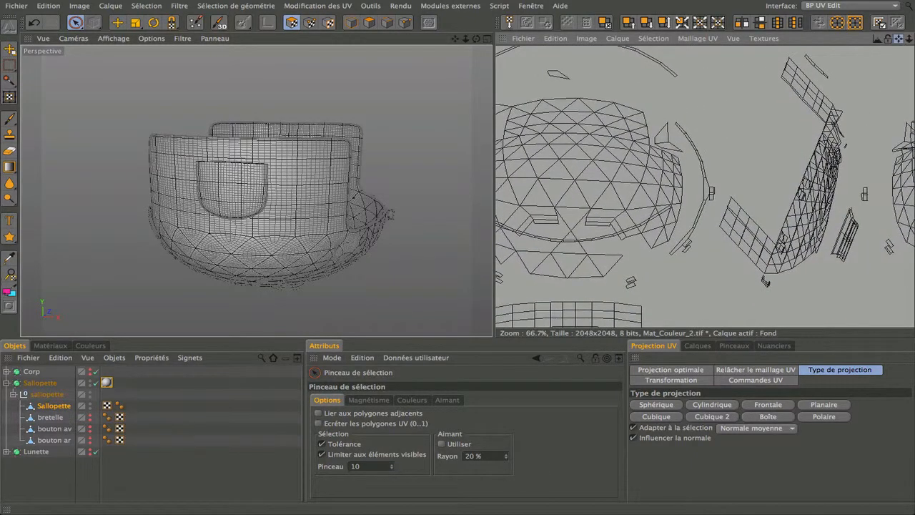
scroll(738, 205, down, 3)
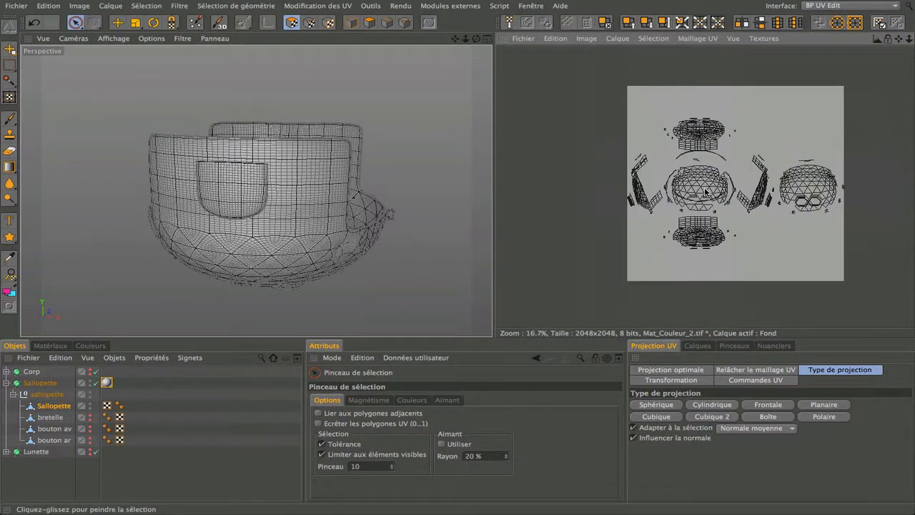
scroll(705, 192, up, 3)
scroll(723, 193, down, 1)
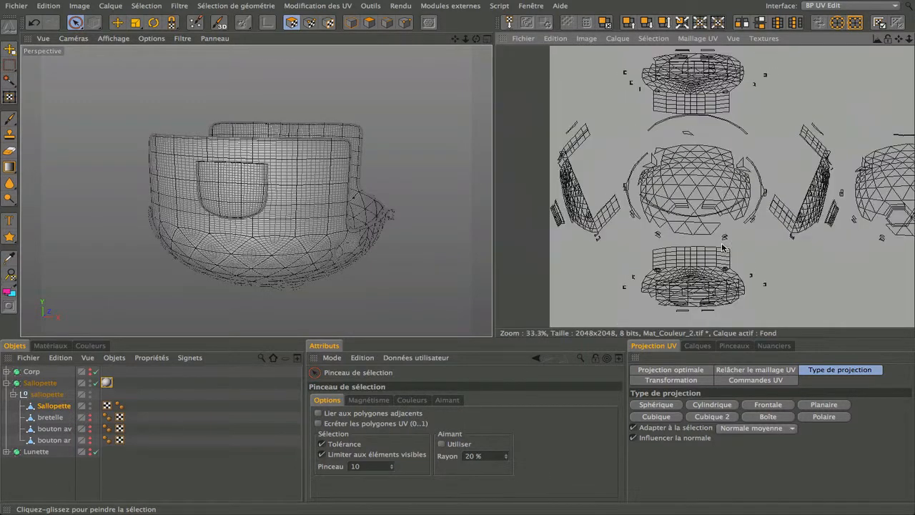
click(762, 417)
scroll(724, 153, down, 1)
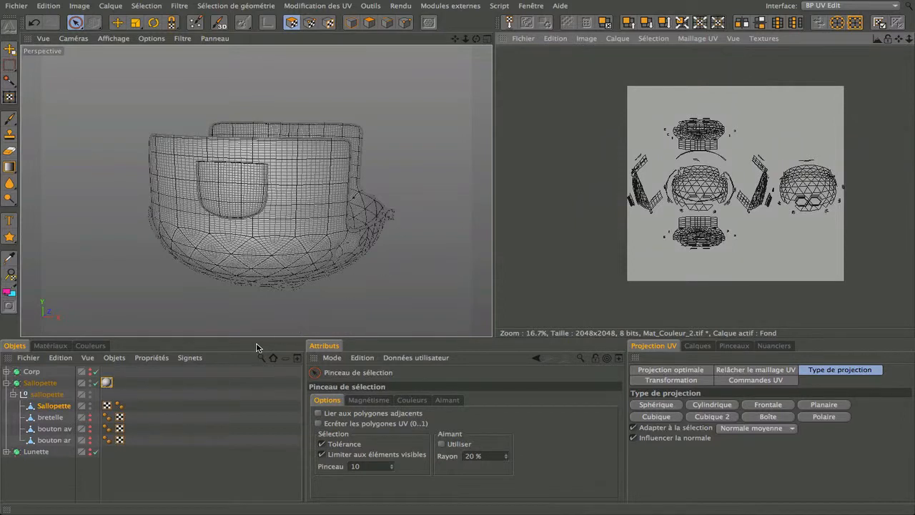
Step: Paint white brush outlines of the unfolded box faces around the UV pieces, add marks inside several faces, and inspect them
click(9, 117)
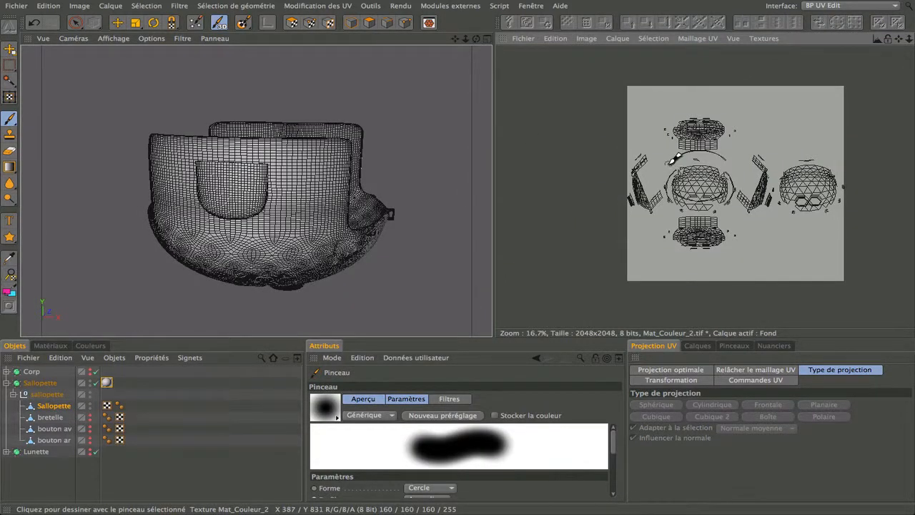
mouse_move(641, 161)
mouse_down()
mouse_move(630, 164)
mouse_move(640, 213)
mouse_move(669, 156)
mouse_move(719, 157)
mouse_move(732, 191)
mouse_move(711, 213)
mouse_move(674, 210)
mouse_move(673, 240)
mouse_move(736, 249)
mouse_move(737, 223)
mouse_move(776, 221)
mouse_move(776, 170)
mouse_move(742, 166)
mouse_move(822, 169)
mouse_move(838, 183)
mouse_move(837, 220)
mouse_move(778, 223)
mouse_up()
mouse_move(670, 164)
mouse_down()
mouse_move(672, 107)
mouse_move(736, 116)
mouse_move(730, 171)
mouse_move(720, 166)
mouse_up()
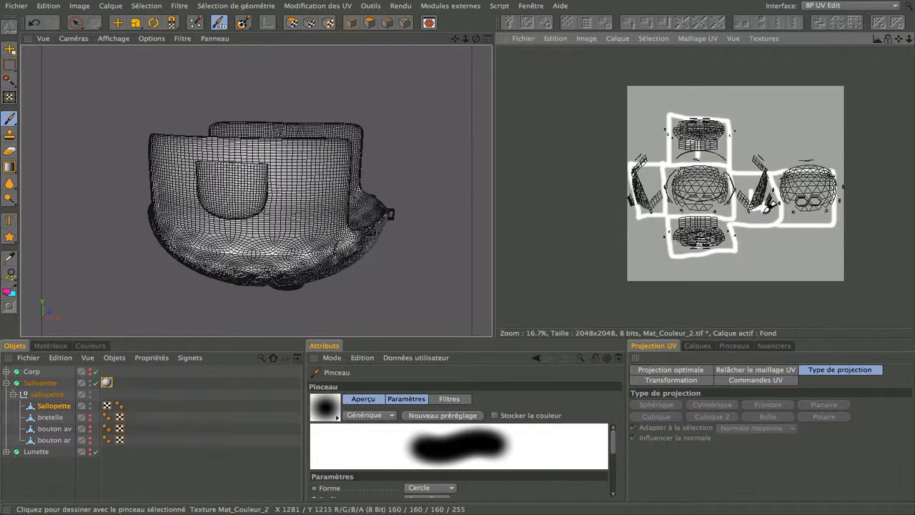
mouse_move(699, 198)
mouse_down()
mouse_move(700, 205)
mouse_move(811, 193)
mouse_move(809, 207)
mouse_up()
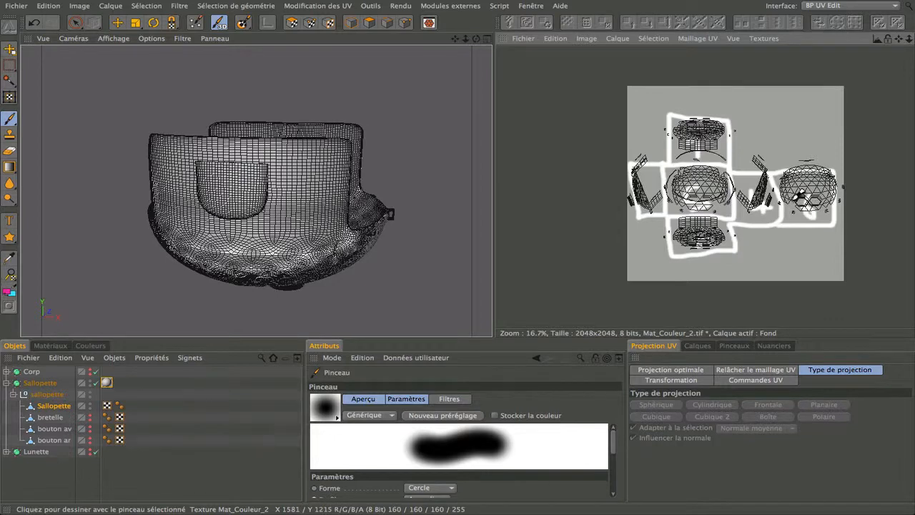
scroll(703, 182, up, 3)
scroll(703, 182, down, 2)
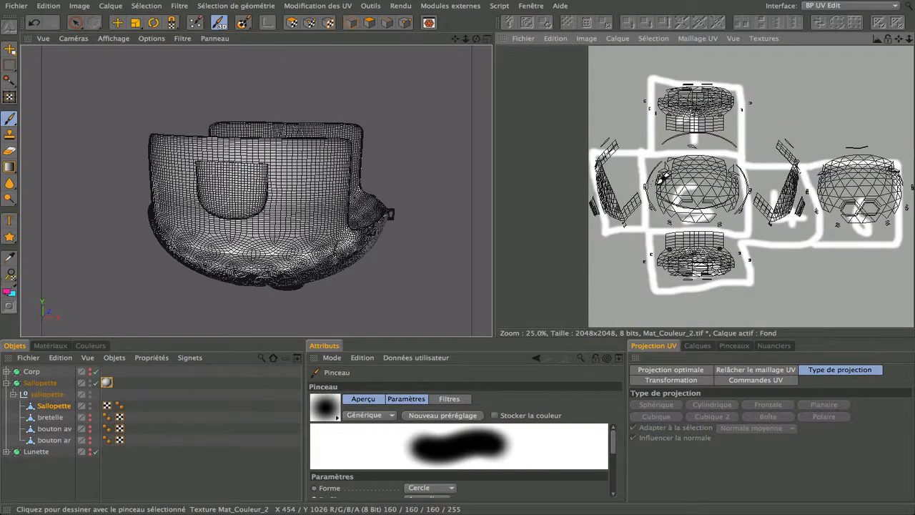
scroll(743, 196, up, 4)
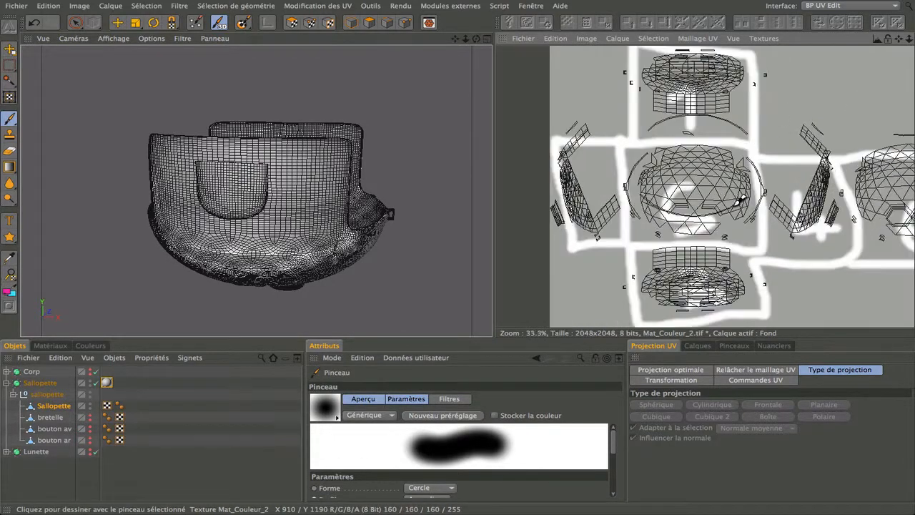
scroll(739, 200, down, 4)
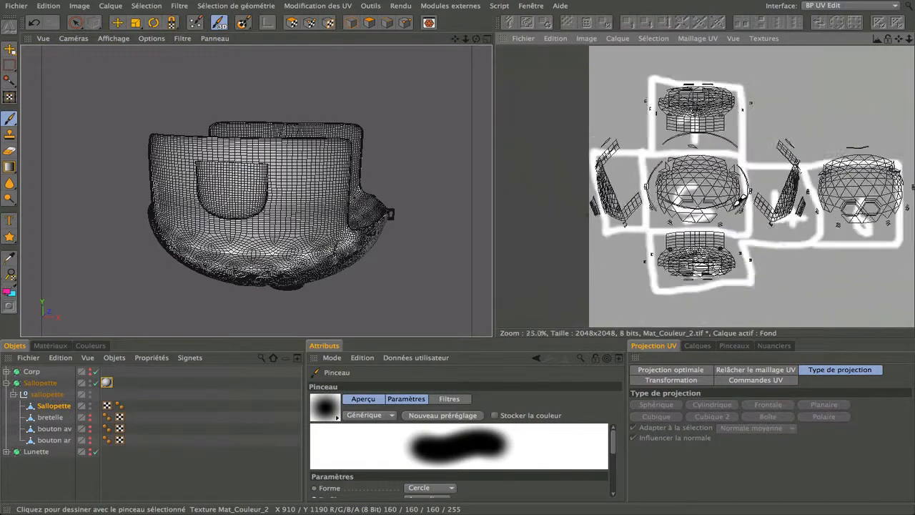
scroll(738, 202, down, 2)
scroll(738, 202, up, 2)
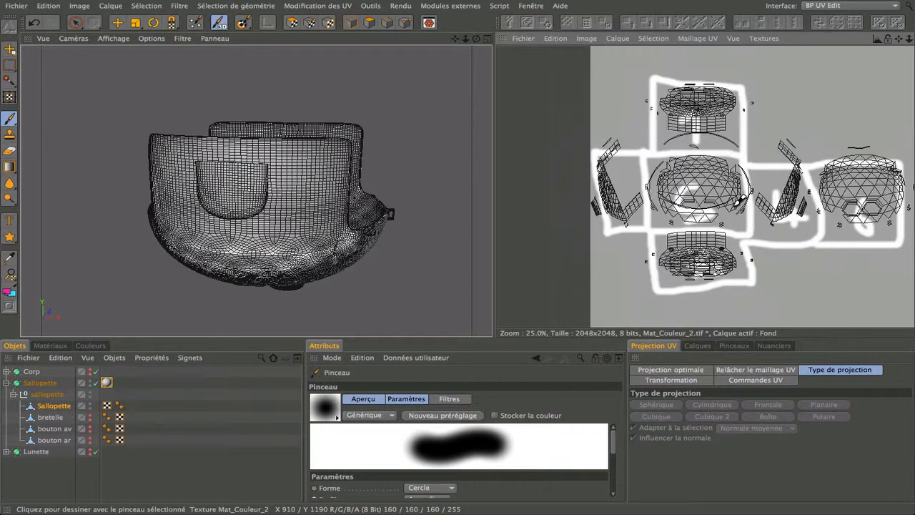
Step: Undo the white brush strokes on the texture and the Boîte projection
key(ctrl+z)
key(ctrl+z)
key(ctrl+z)
key(ctrl+z)
key(ctrl+z)
key(ctrl+z)
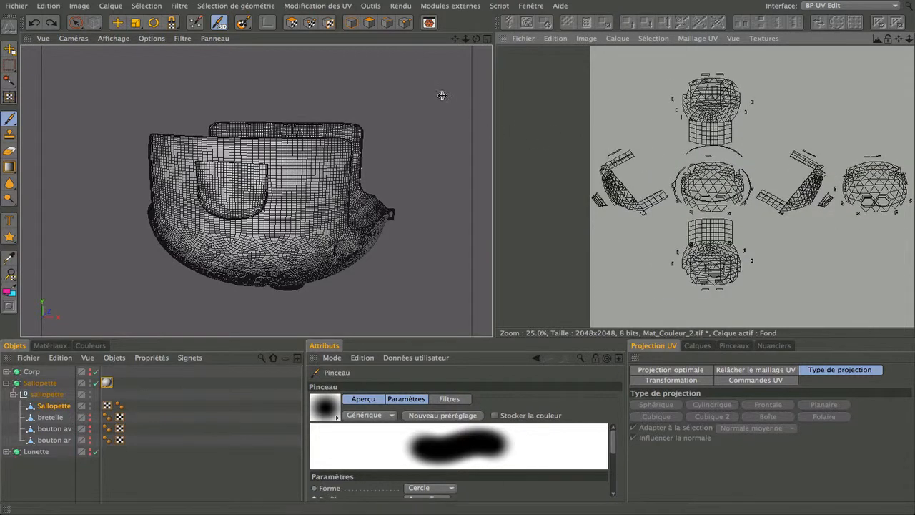
Step: Return to UV polygon editing and try the Polaire projection on the overalls, examining the resulting layout
click(292, 23)
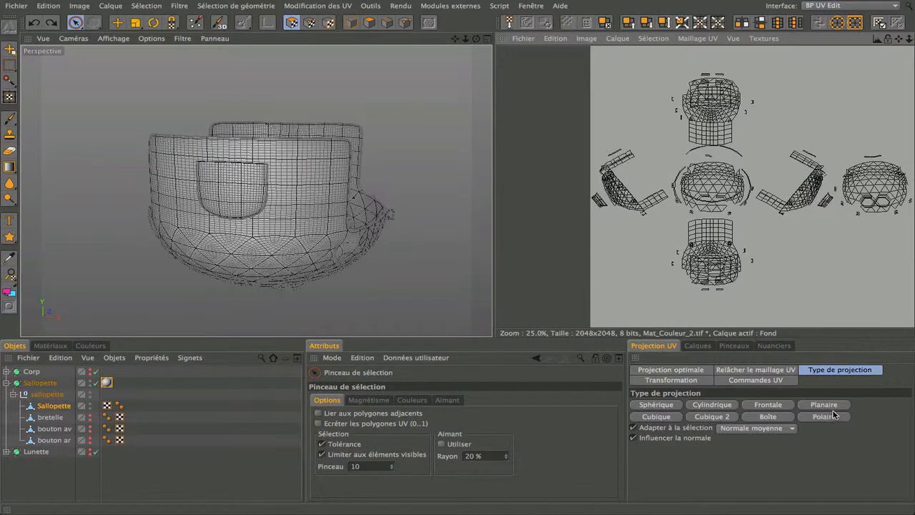
click(831, 420)
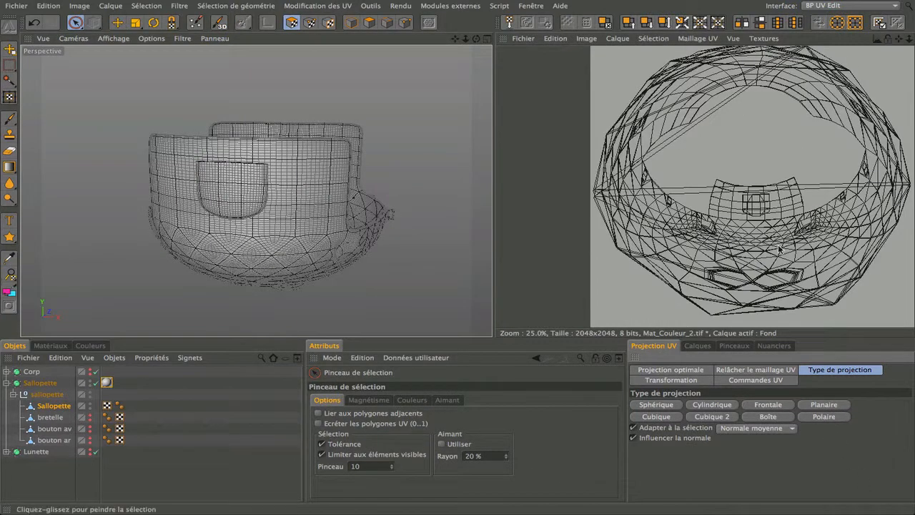
scroll(767, 220, up, 2)
scroll(767, 220, down, 2)
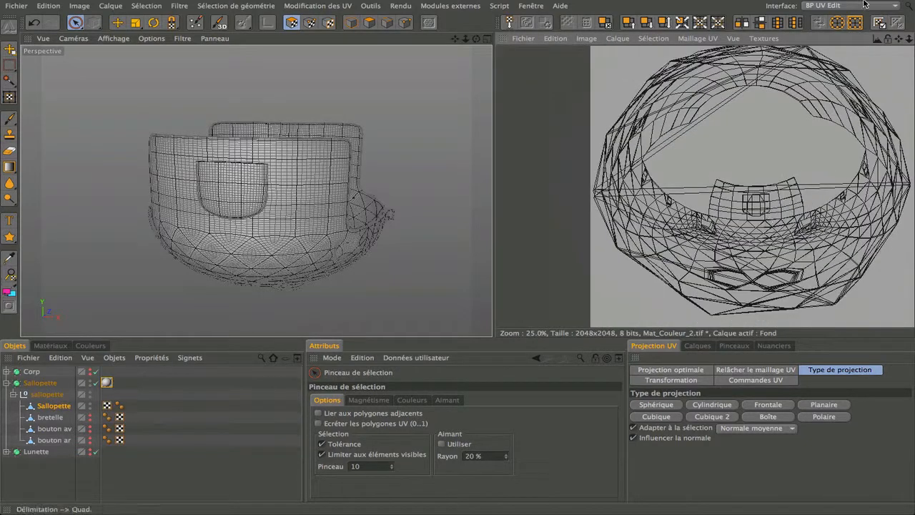
drag(899, 39, 872, 40)
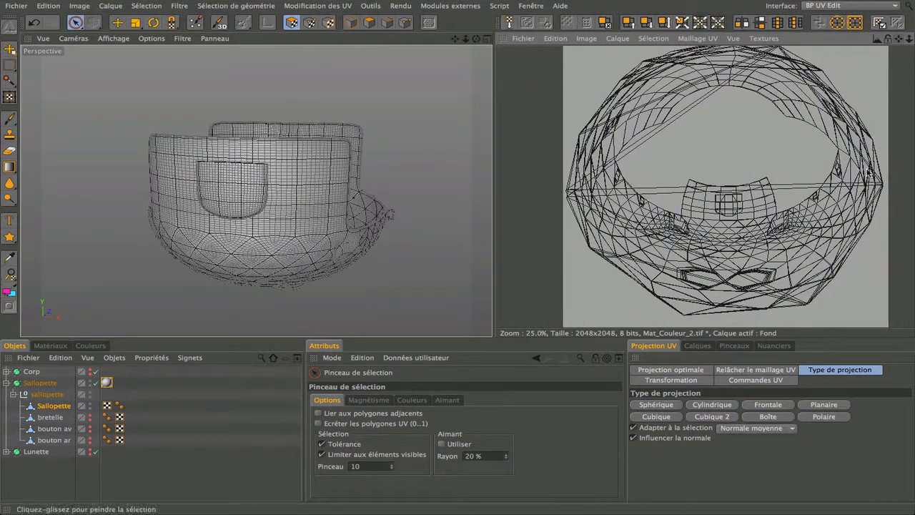
Step: Try the Planaire projection on the overalls and compare its flat layout with the front of the model
click(833, 406)
scroll(743, 258, down, 1)
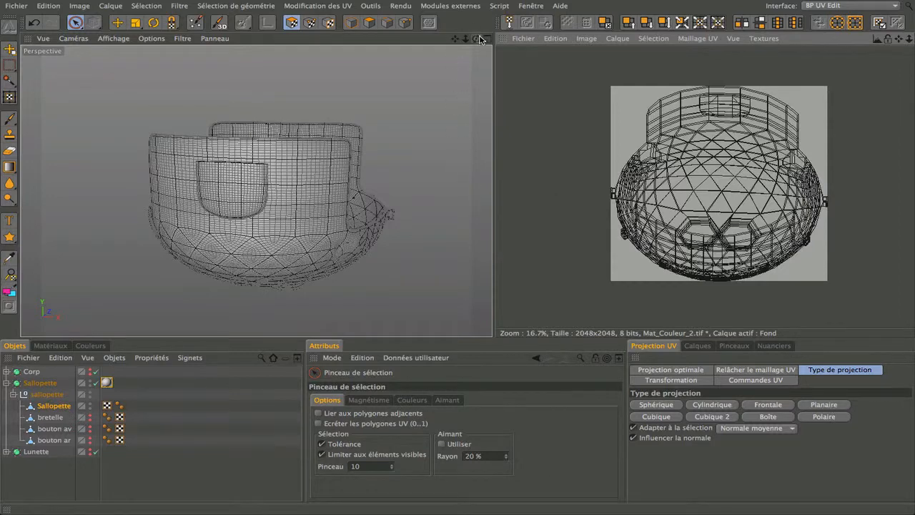
alt+drag(461, 202, 253, 192)
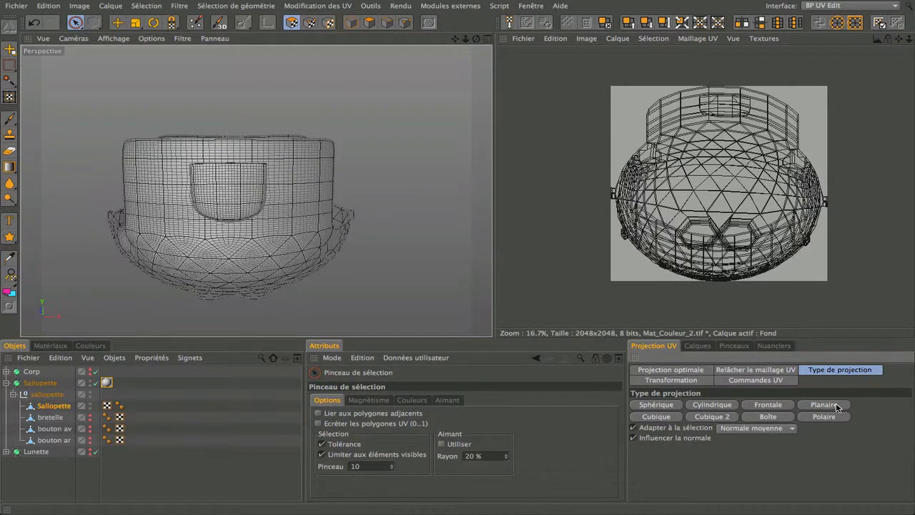
Step: Apply the Cylindrique projection to the overalls after comparing it with Sphérique, and examine how its UV polygons are laid out
click(711, 405)
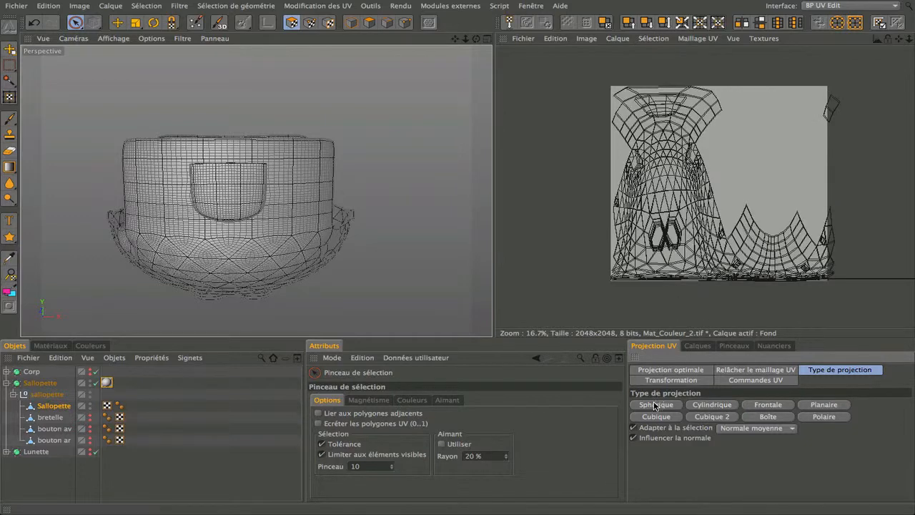
click(655, 405)
click(698, 404)
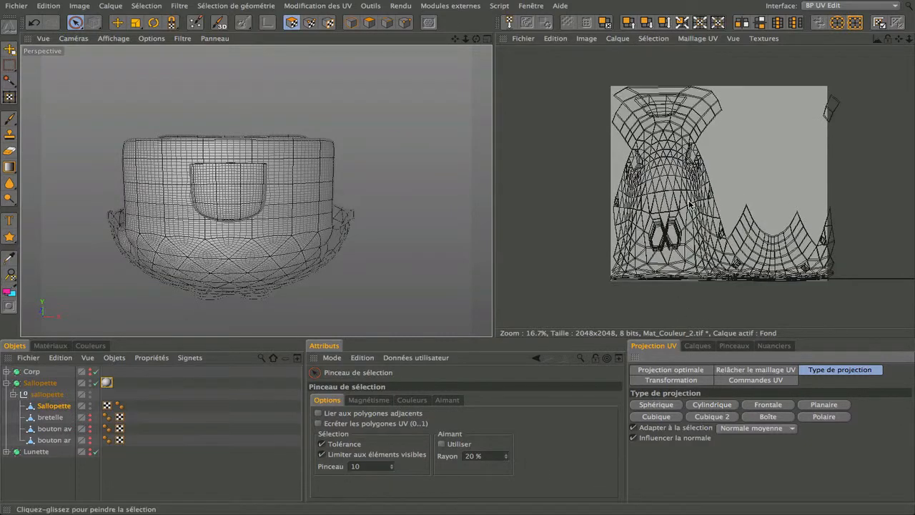
scroll(690, 205, up, 3)
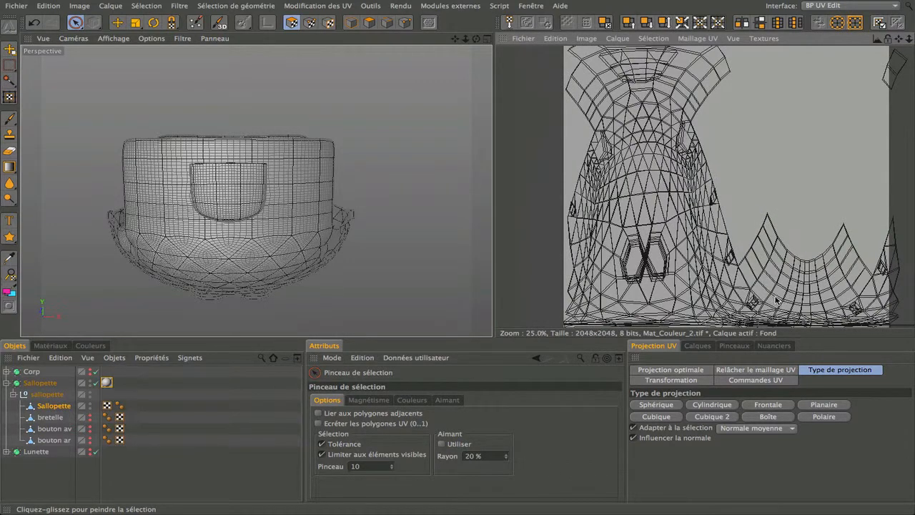
scroll(646, 184, down, 1)
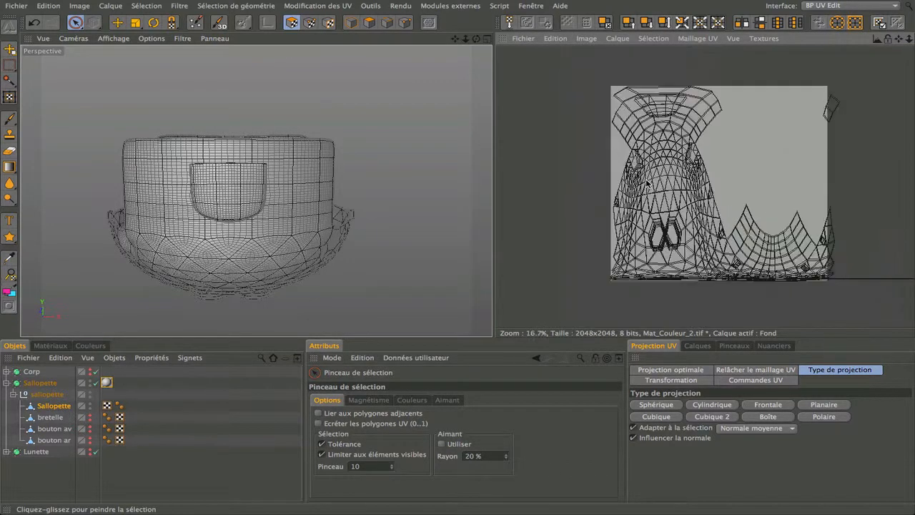
scroll(646, 184, up, 1)
scroll(646, 184, down, 1)
scroll(718, 212, up, 1)
scroll(719, 215, down, 2)
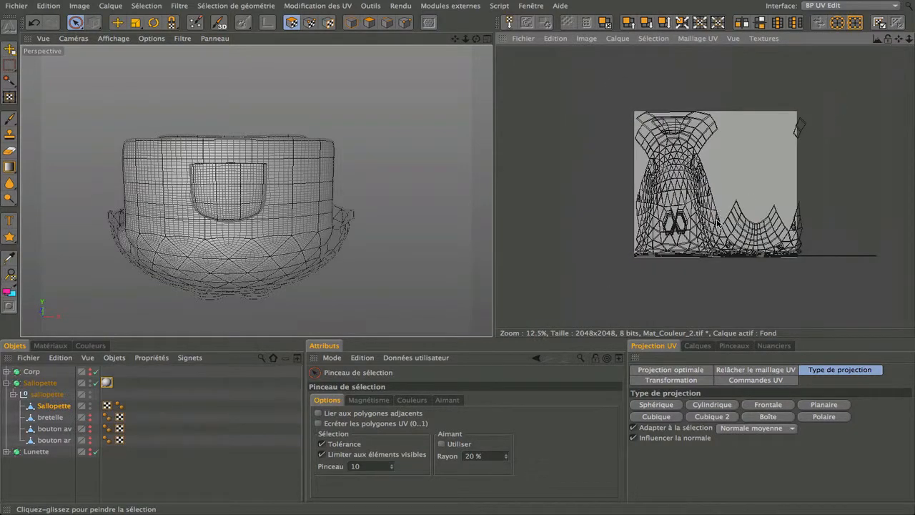
Step: Turn the model to face the front, apply the Frontale projection to the overalls, and examine the resulting UV layout
scroll(717, 222, up, 2)
scroll(718, 224, down, 1)
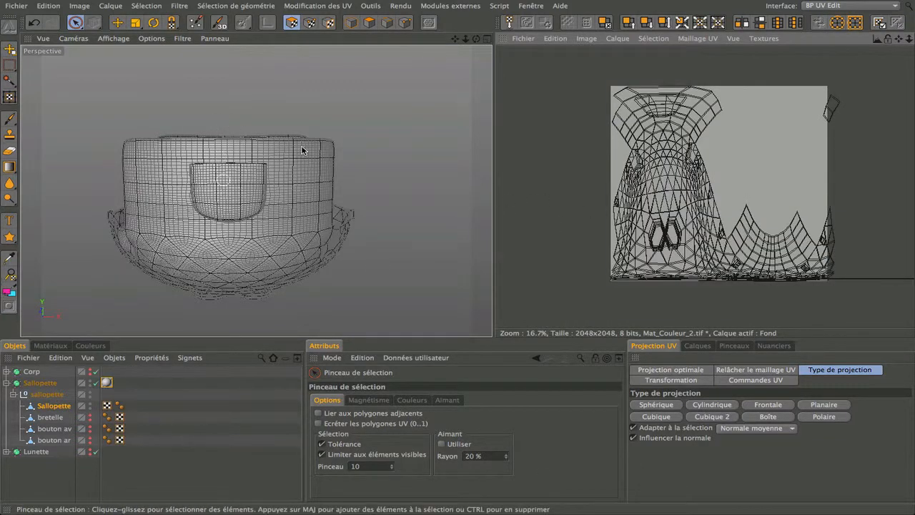
mouse_move(475, 39)
mouse_down()
mouse_move(256, 190)
mouse_move(475, 40)
mouse_move(255, 191)
mouse_move(456, 39)
mouse_move(256, 191)
mouse_move(477, 42)
mouse_move(256, 191)
mouse_up()
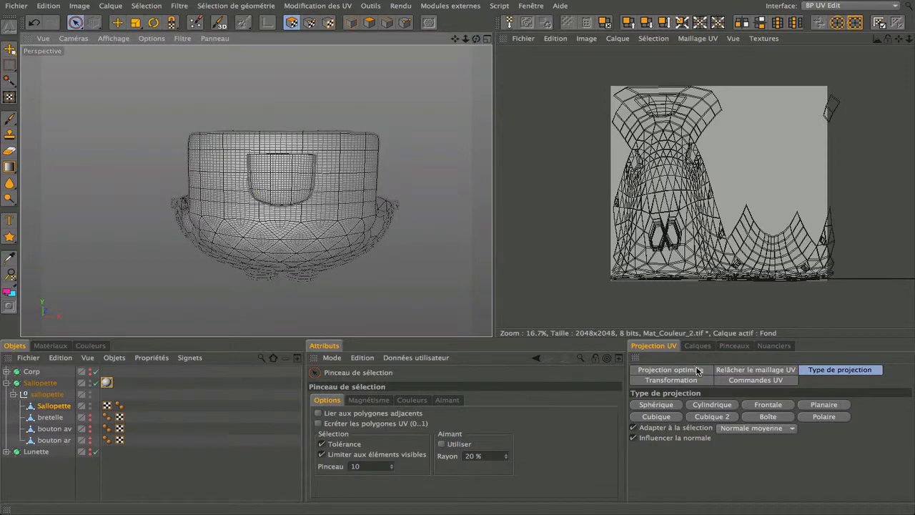
click(765, 405)
scroll(755, 170, up, 3)
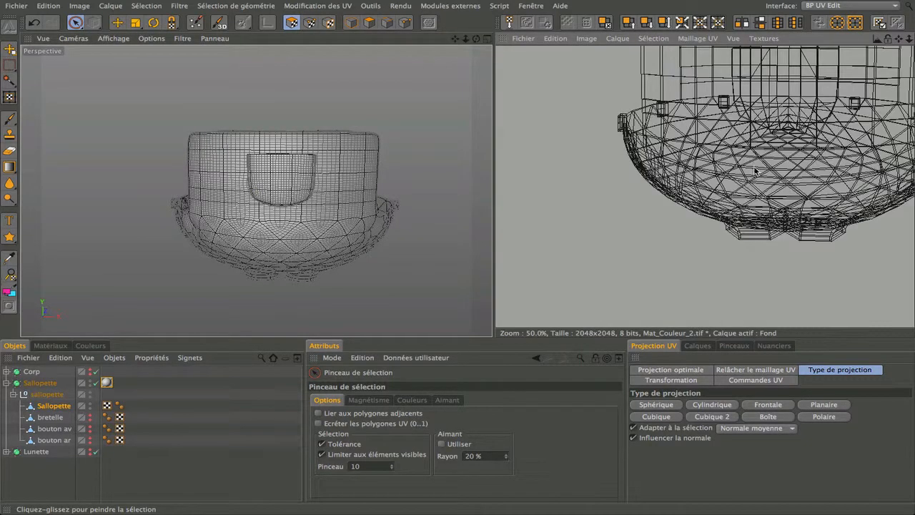
drag(898, 39, 791, 152)
scroll(776, 169, down, 2)
scroll(739, 168, up, 1)
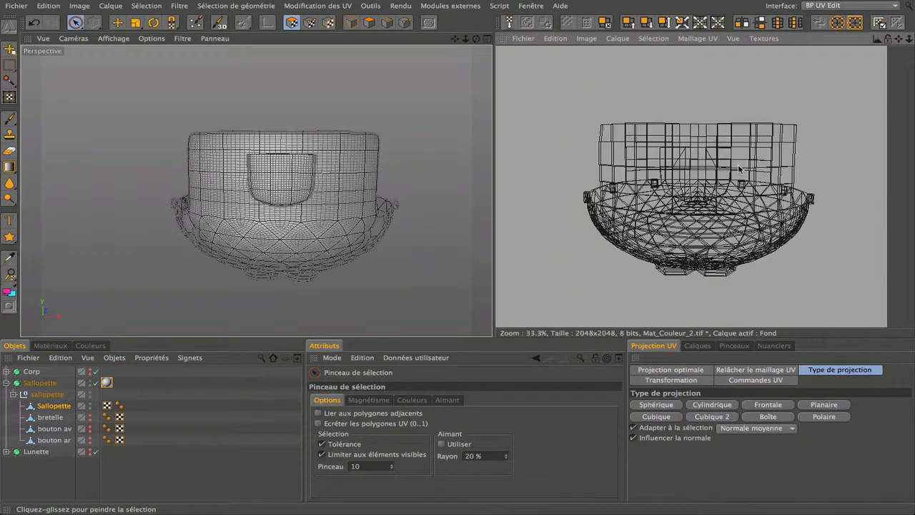
scroll(724, 169, up, 1)
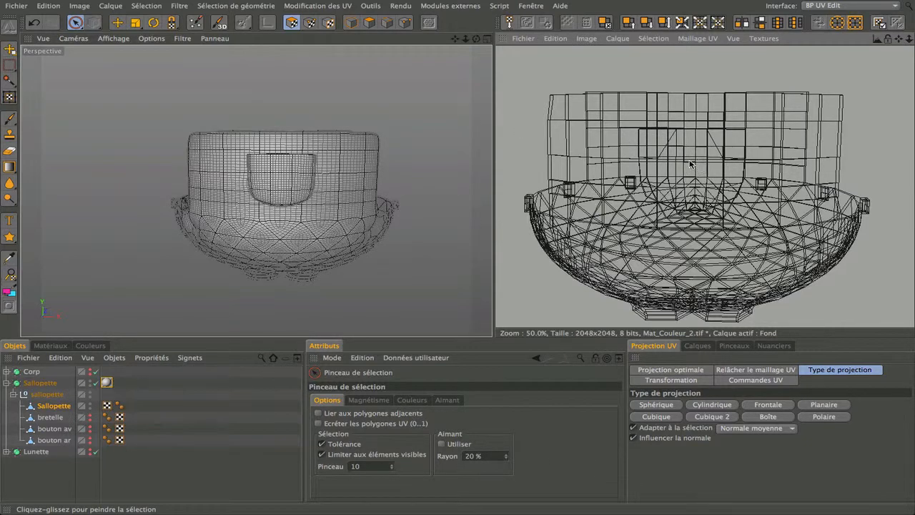
scroll(690, 165, up, 2)
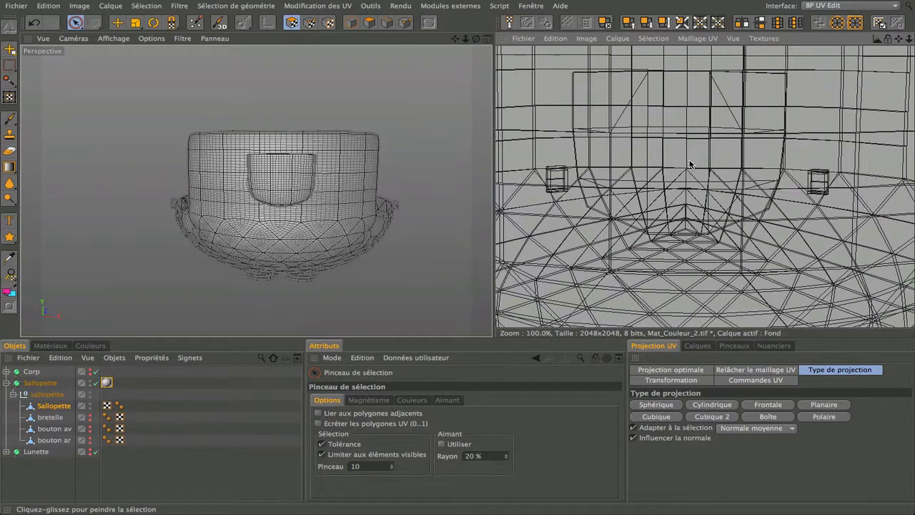
Step: Trace the front pocket's outline on the texture with a white brush of size 1 and check it on the model
click(10, 118)
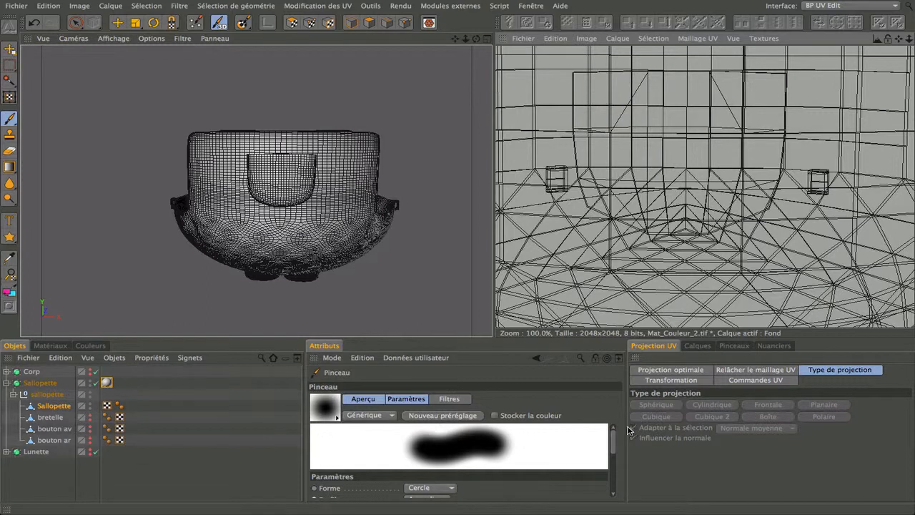
scroll(483, 476, down, 3)
drag(455, 463, 437, 463)
drag(586, 82, 621, 78)
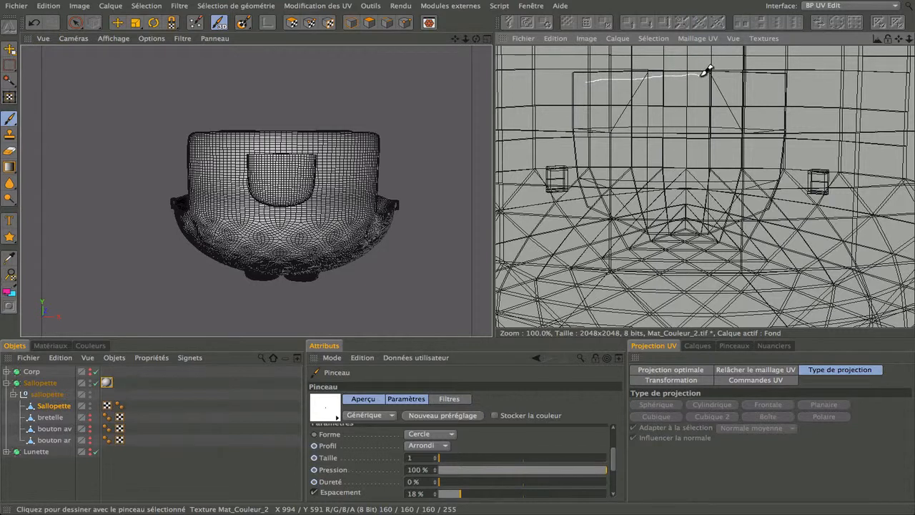
drag(781, 74, 771, 181)
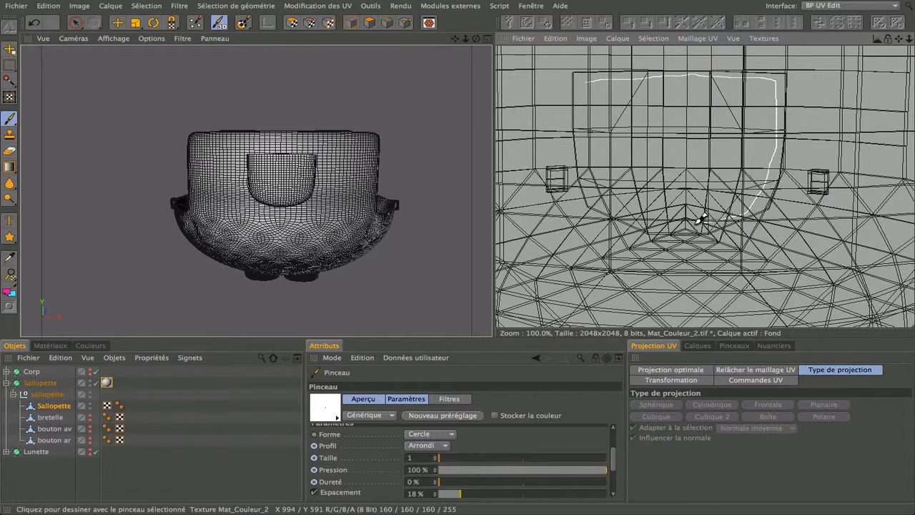
mouse_move(687, 221)
mouse_down()
mouse_move(616, 202)
mouse_move(594, 179)
mouse_move(591, 78)
mouse_up()
scroll(304, 168, up, 3)
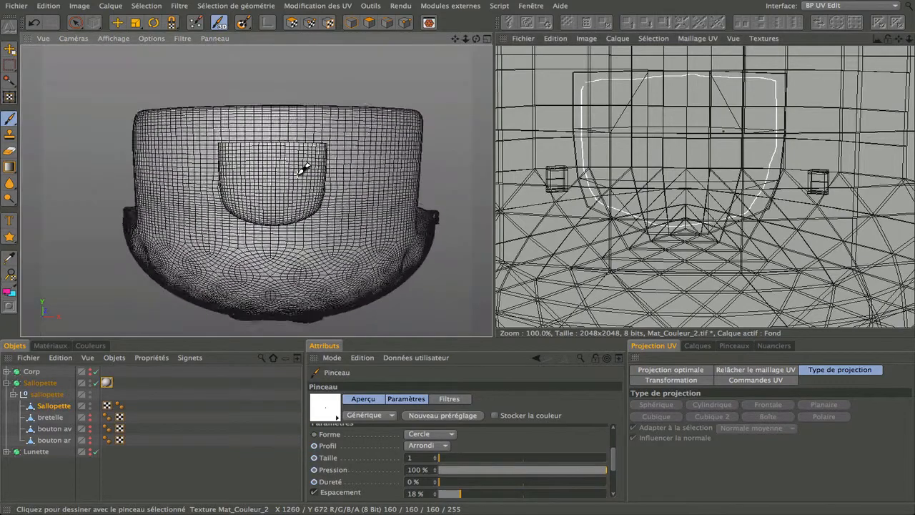
scroll(304, 168, up, 5)
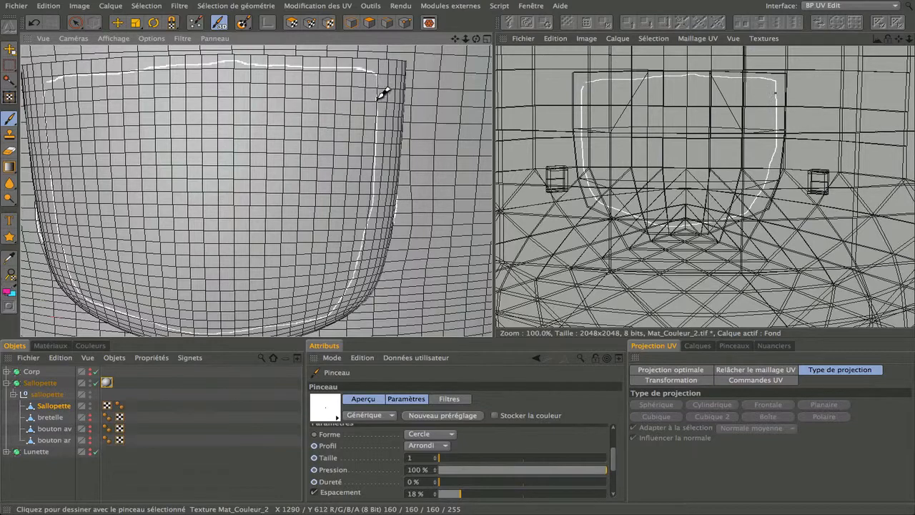
scroll(386, 103, down, 2)
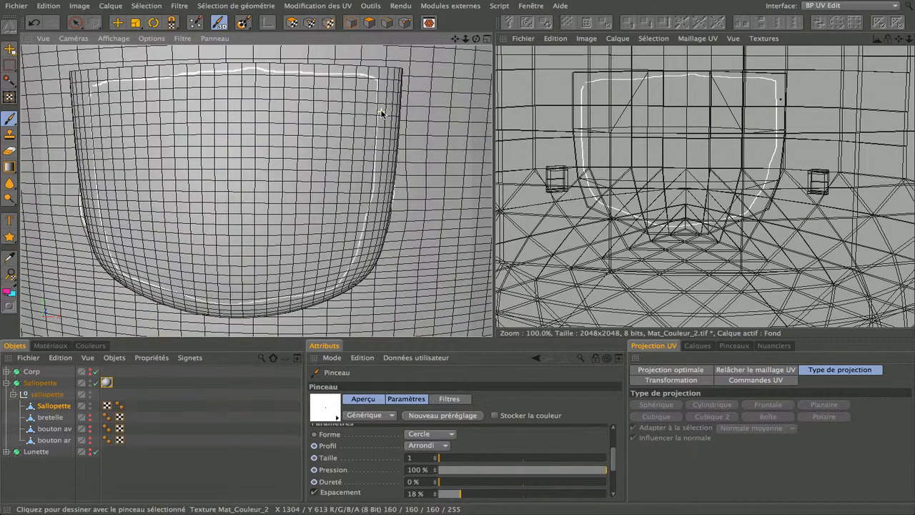
scroll(381, 113, down, 3)
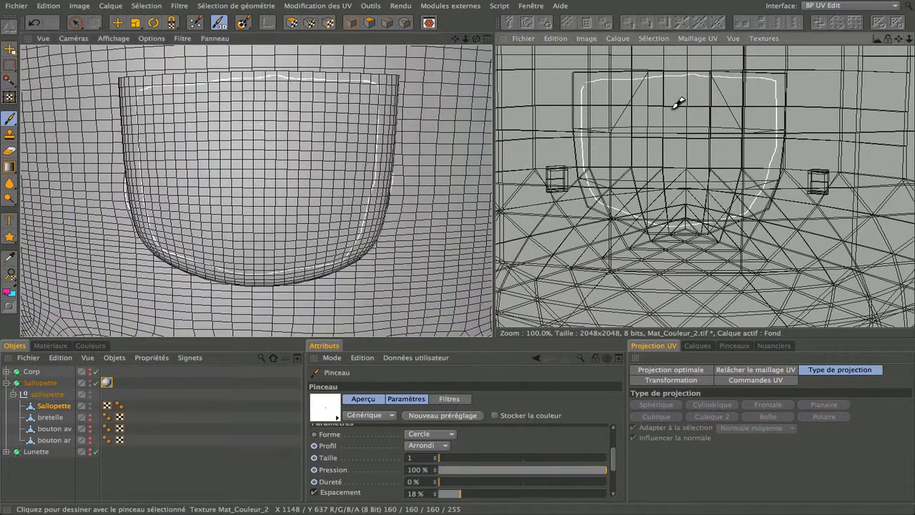
Step: Paint a small circle inside the pocket outline and compare the marks on the model with those in the UV layout
scroll(673, 103, down, 5)
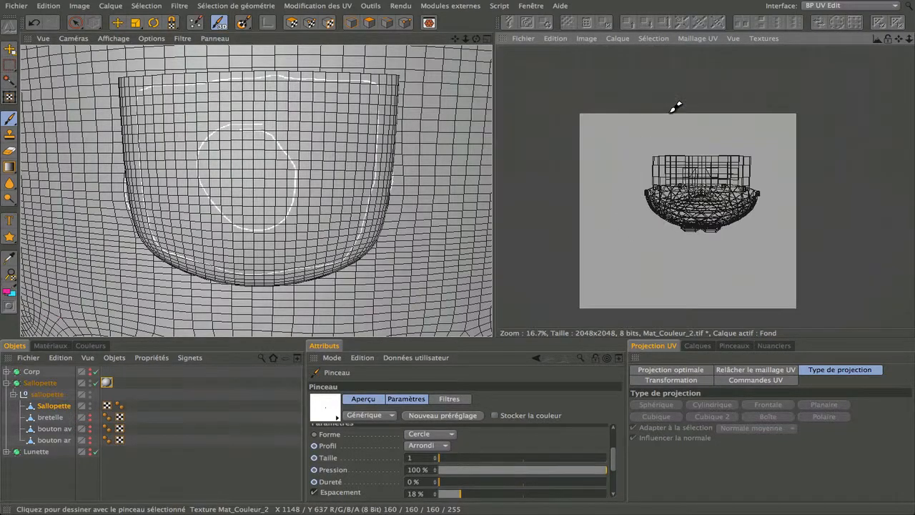
scroll(710, 196, up, 3)
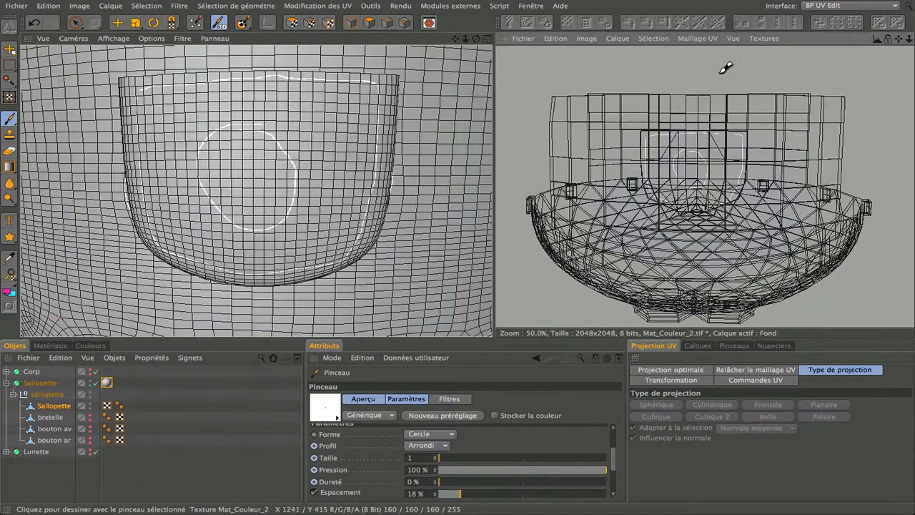
scroll(686, 150, up, 3)
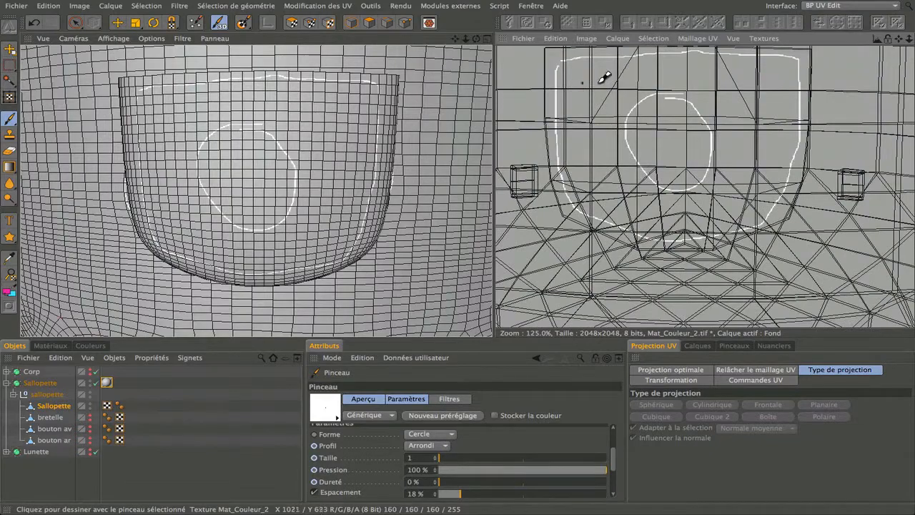
scroll(639, 133, down, 2)
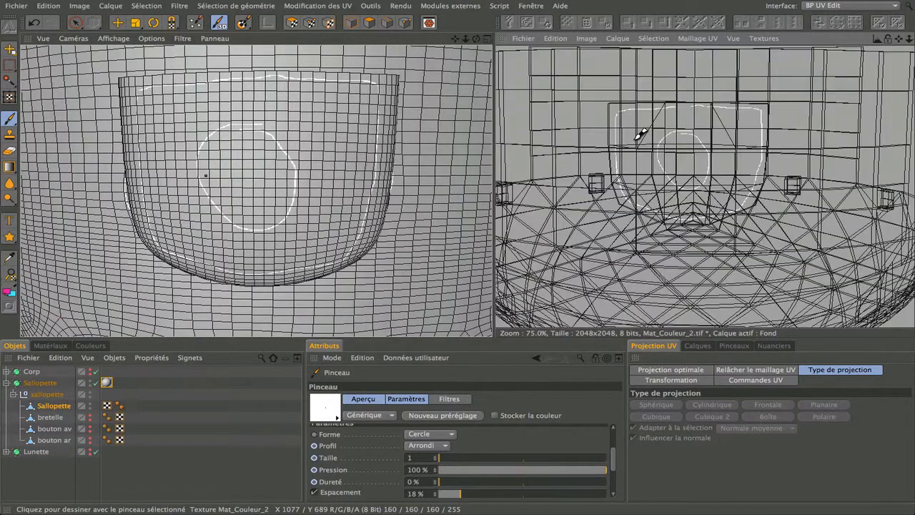
scroll(639, 136, down, 1)
scroll(296, 152, down, 4)
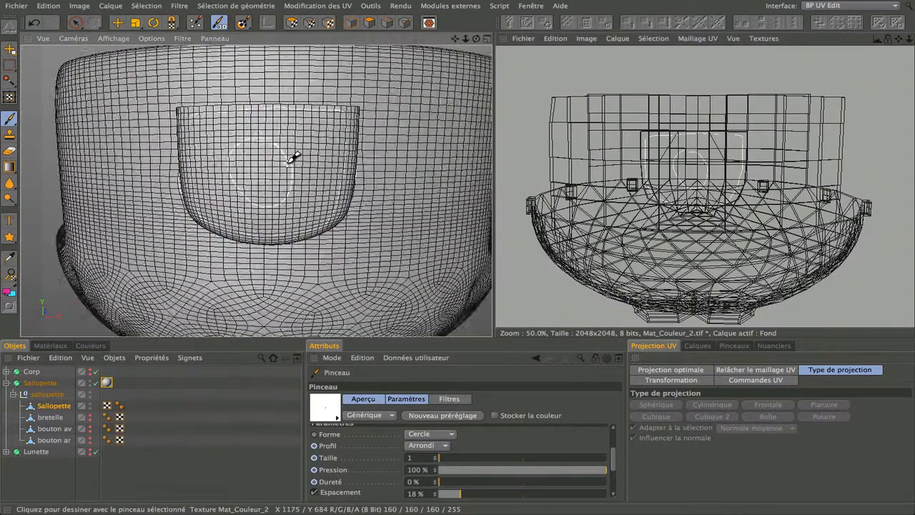
scroll(285, 155, up, 1)
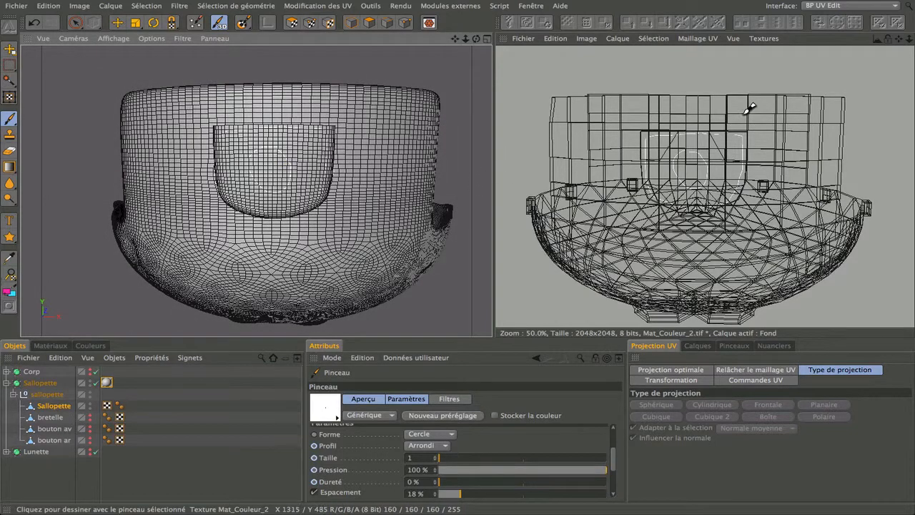
scroll(697, 166, up, 1)
scroll(697, 167, up, 2)
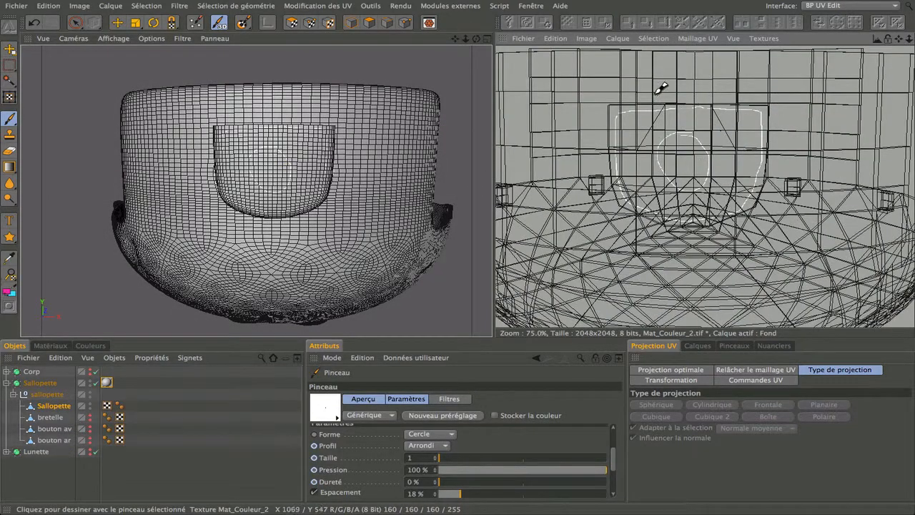
scroll(656, 91, down, 1)
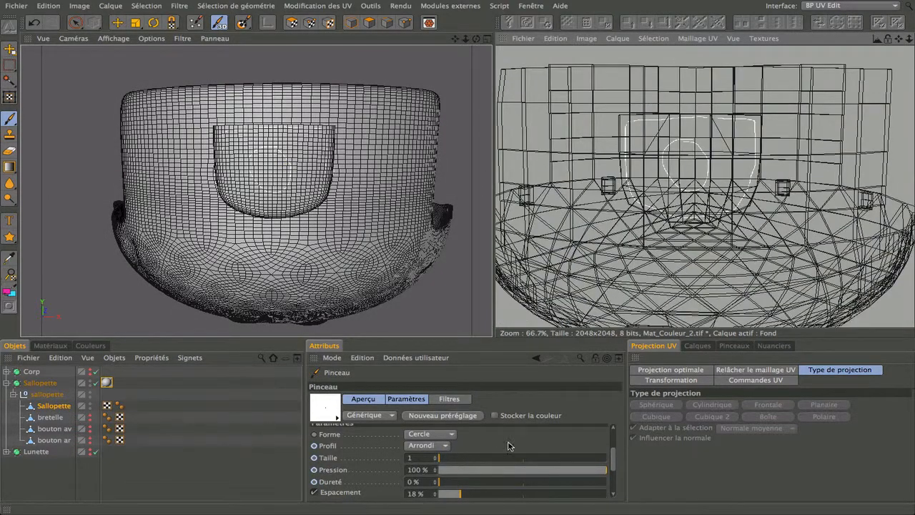
Step: Paint a thick white frame above and beside the pocket with brush size 22, and inspect it on the back of the overalls
click(476, 458)
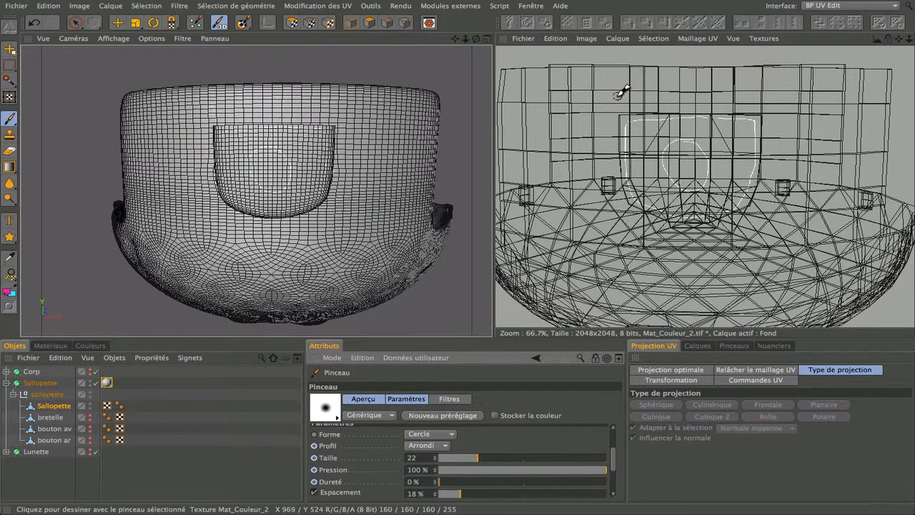
mouse_move(619, 94)
mouse_down()
mouse_move(782, 93)
mouse_move(791, 128)
mouse_move(747, 96)
mouse_move(598, 93)
mouse_move(586, 175)
mouse_up()
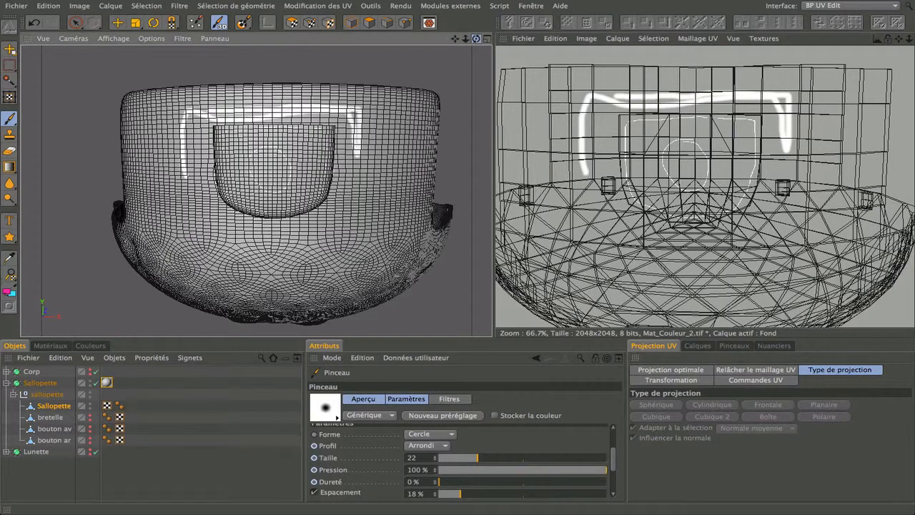
mouse_move(475, 38)
mouse_down()
mouse_move(255, 191)
mouse_move(378, 123)
mouse_move(398, 178)
mouse_move(439, 45)
mouse_move(375, 7)
mouse_move(340, 2)
mouse_up()
drag(476, 39, 431, 81)
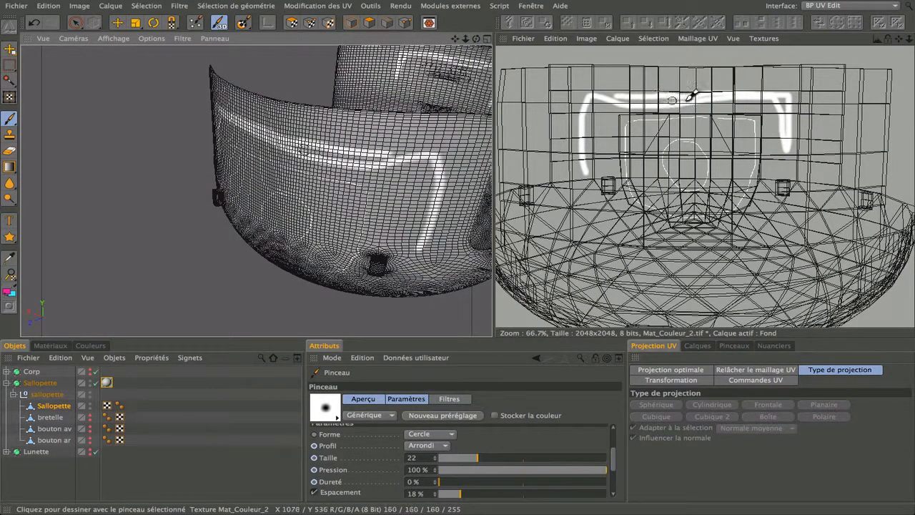
Step: Return to UV polygon editing and select polygons along the overalls' upper edge to check how front and back overlap
click(309, 26)
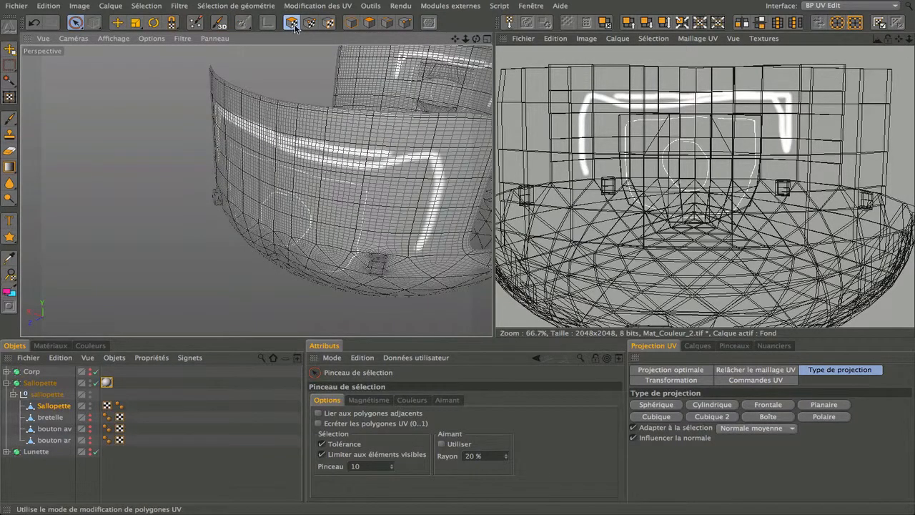
scroll(688, 86, up, 3)
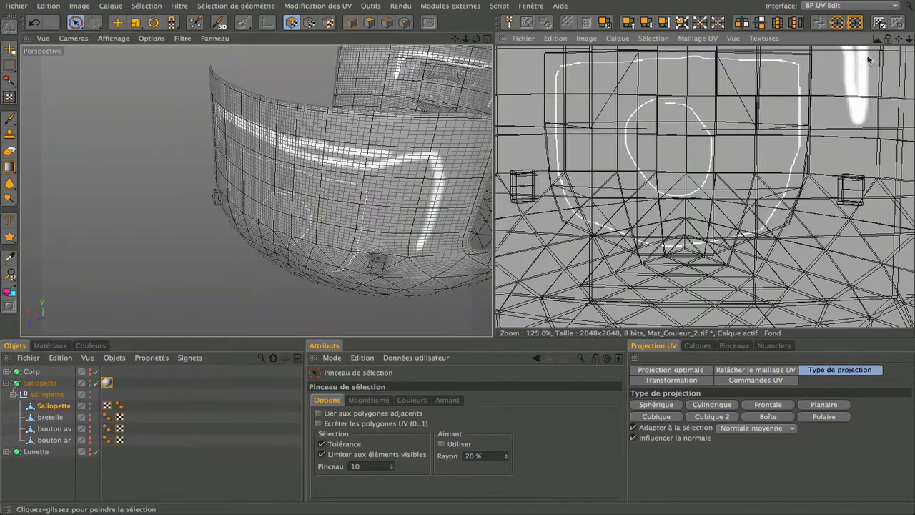
drag(899, 39, 893, 199)
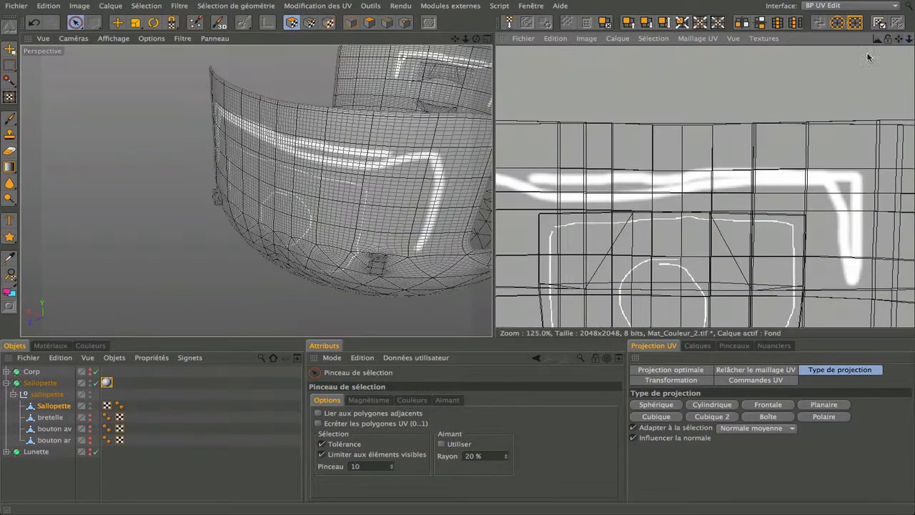
click(774, 144)
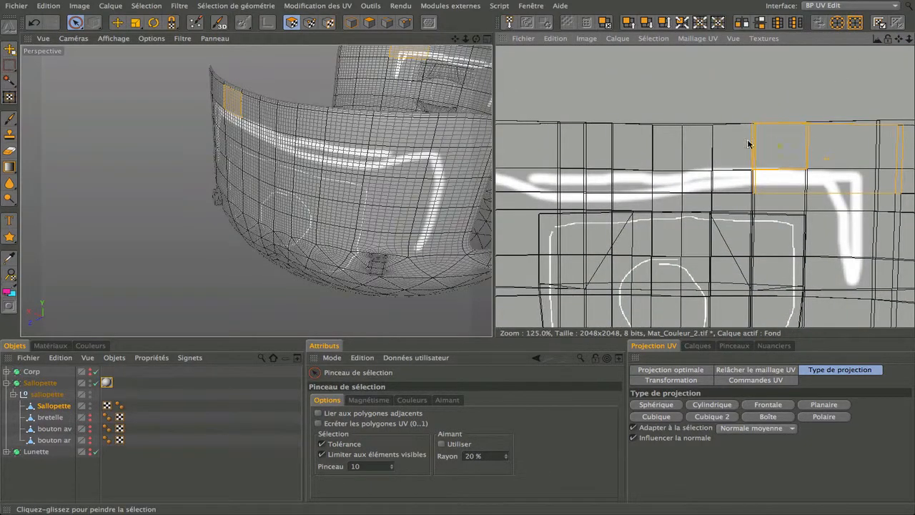
click(651, 147)
scroll(650, 148, down, 1)
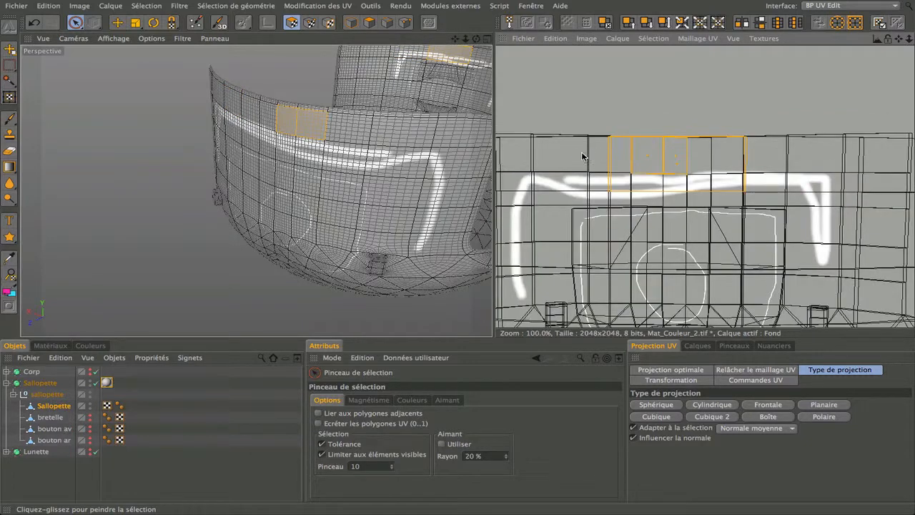
click(559, 153)
Step: Examine the overlapping UV polygons up close, selecting several along the upper edge and one at the layout's outer side
scroll(560, 153, up, 3)
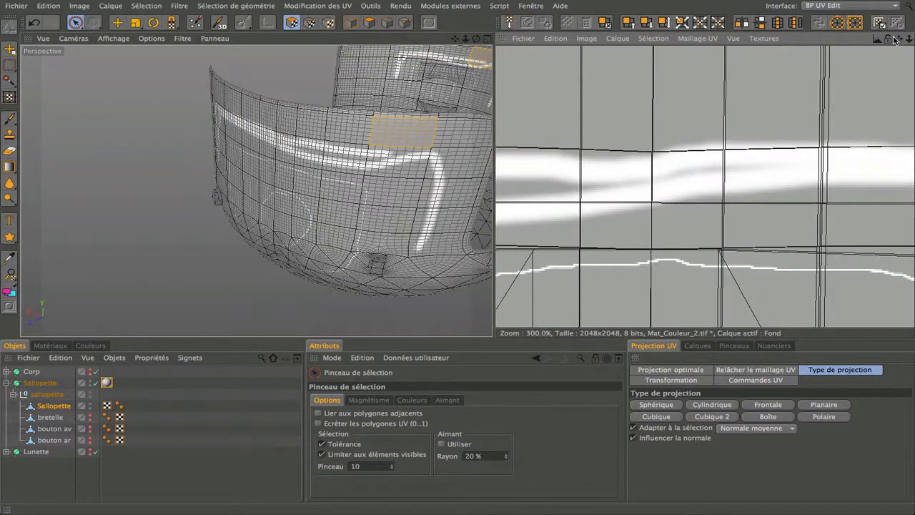
drag(894, 40, 900, 146)
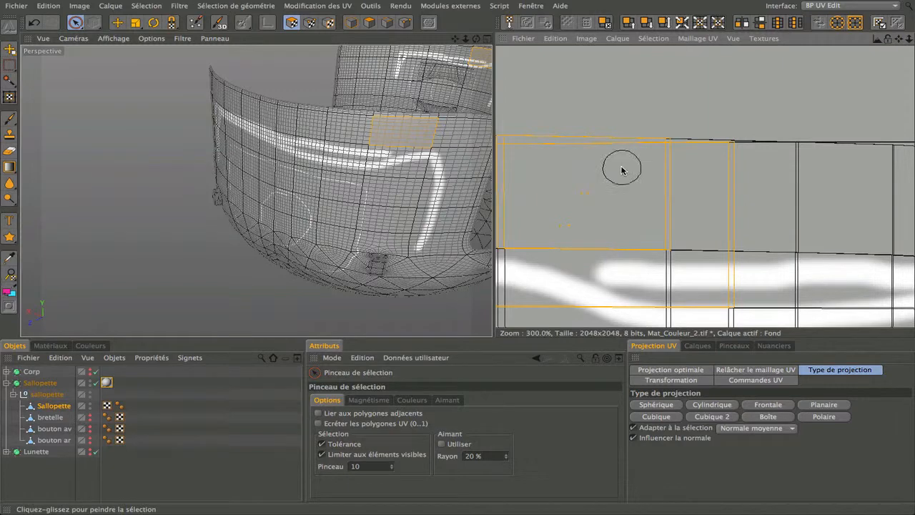
drag(742, 155, 778, 175)
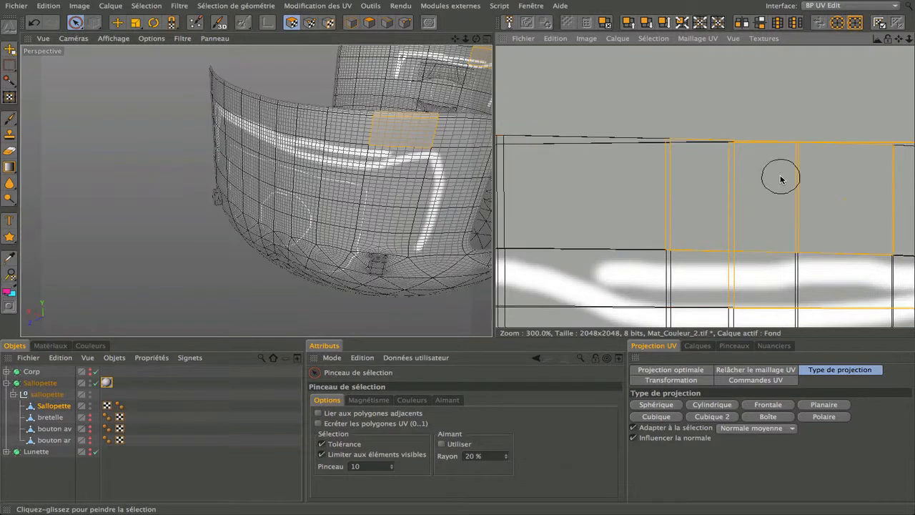
click(556, 191)
scroll(618, 211, down, 6)
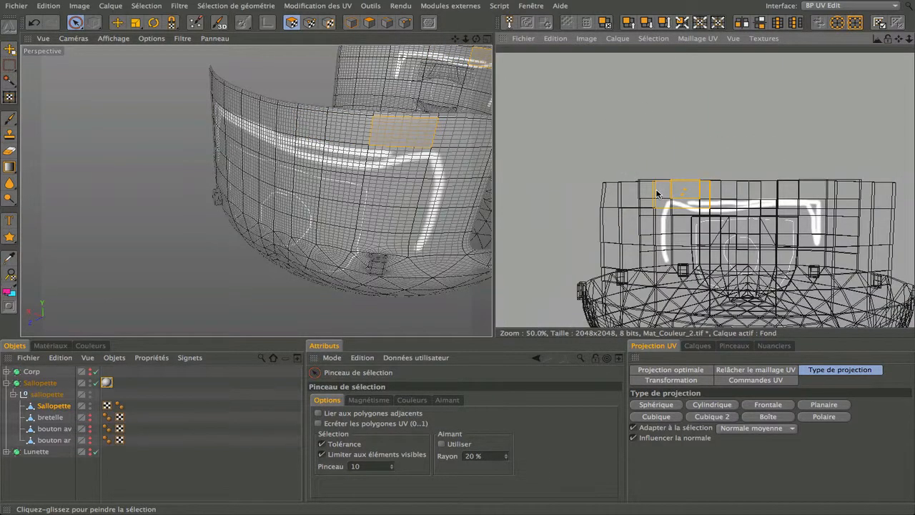
scroll(656, 193, up, 3)
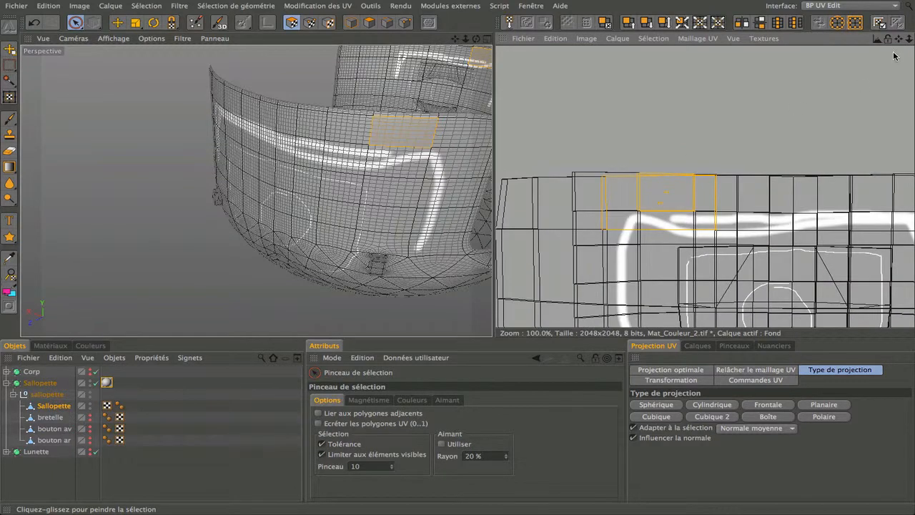
drag(898, 38, 908, 33)
click(605, 216)
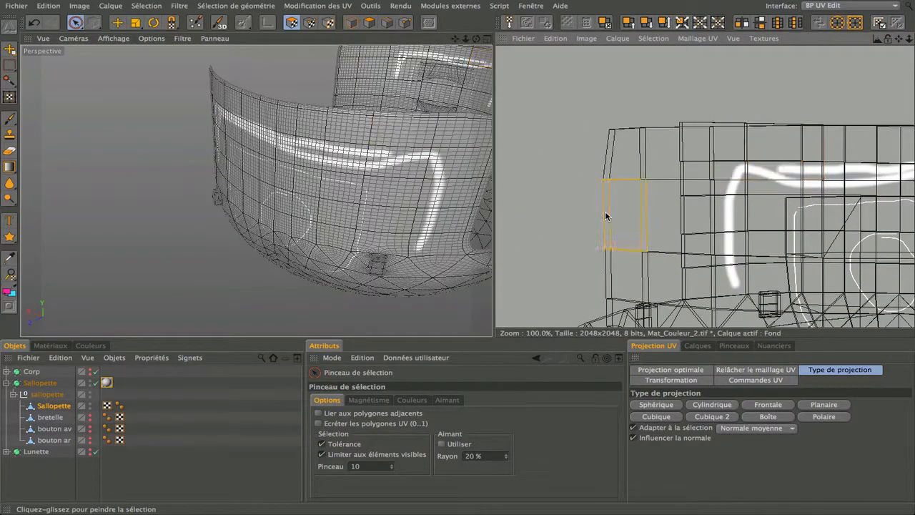
Step: Paint a short vertical white stroke inside the selected outer UV polygon and compare it with the matching polygon on the model
scroll(647, 228, up, 2)
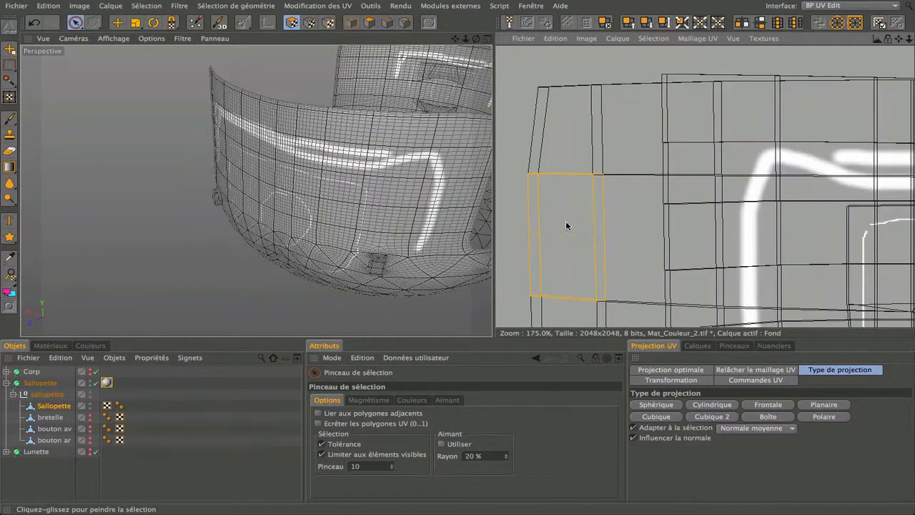
mouse_move(475, 42)
mouse_down()
mouse_move(256, 189)
mouse_move(266, 106)
mouse_move(255, 191)
mouse_move(476, 43)
mouse_move(256, 190)
mouse_up()
scroll(289, 136, up, 3)
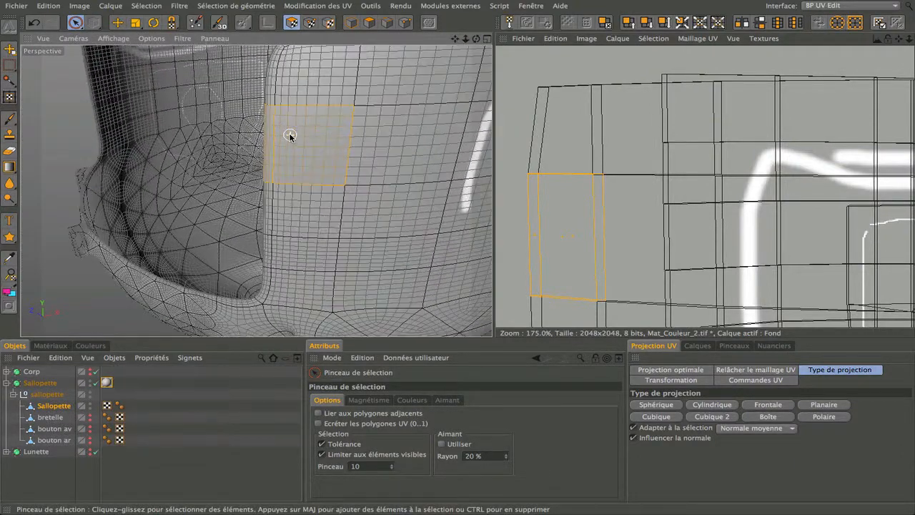
click(10, 117)
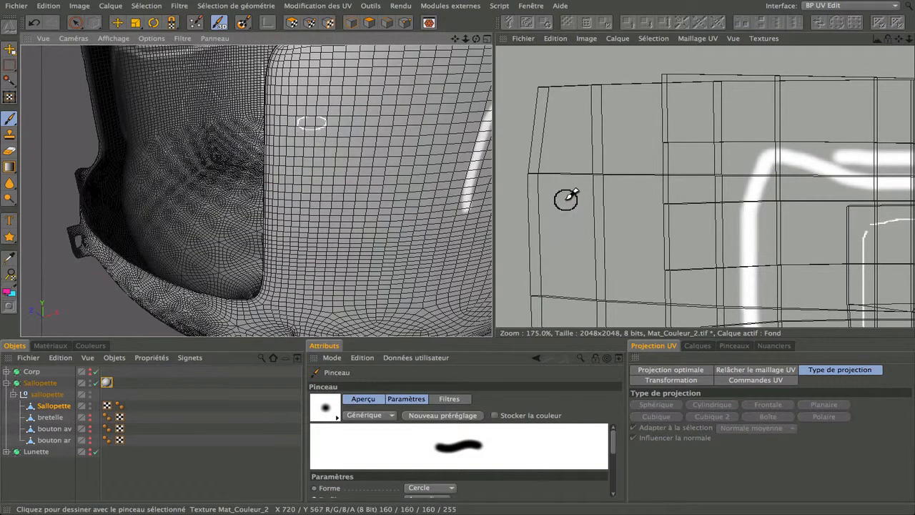
drag(565, 198, 564, 263)
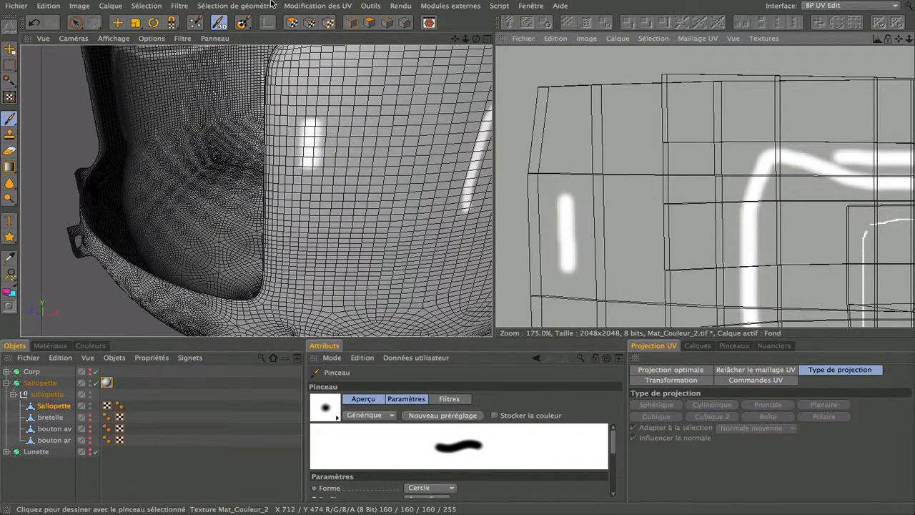
click(292, 22)
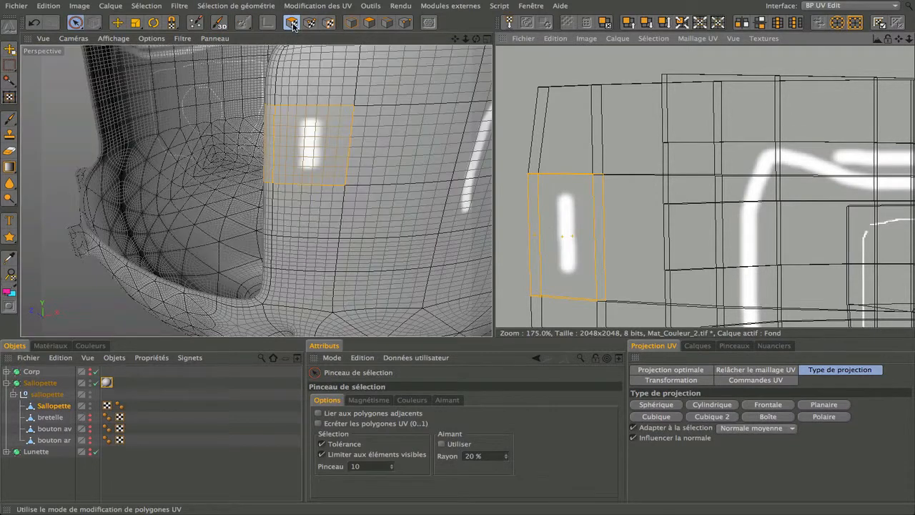
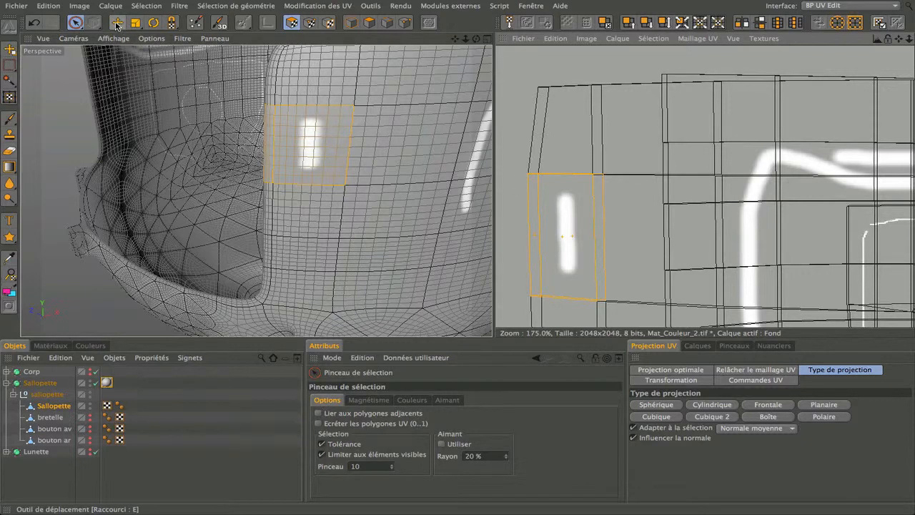
Step: Try moving the selected UV polygon up, down and sideways over the painted stroke to see how the mark shifts on the model
click(118, 22)
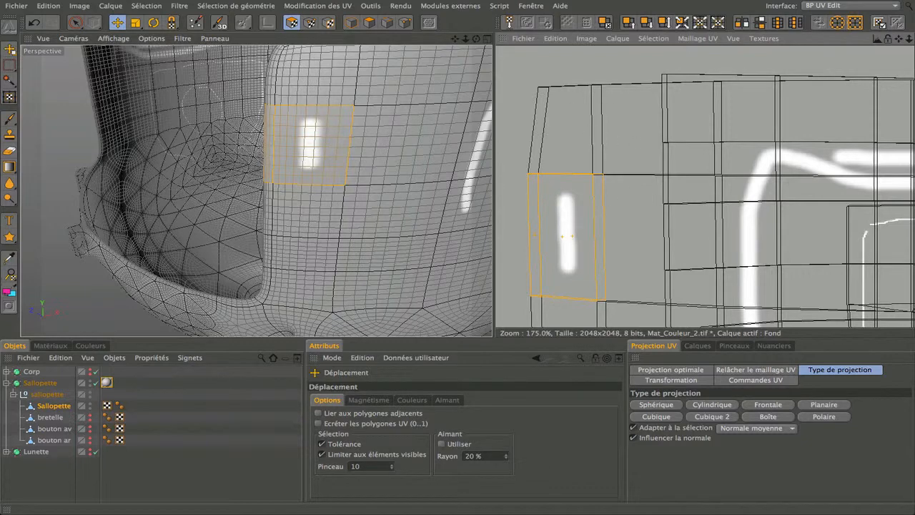
drag(563, 236, 561, 202)
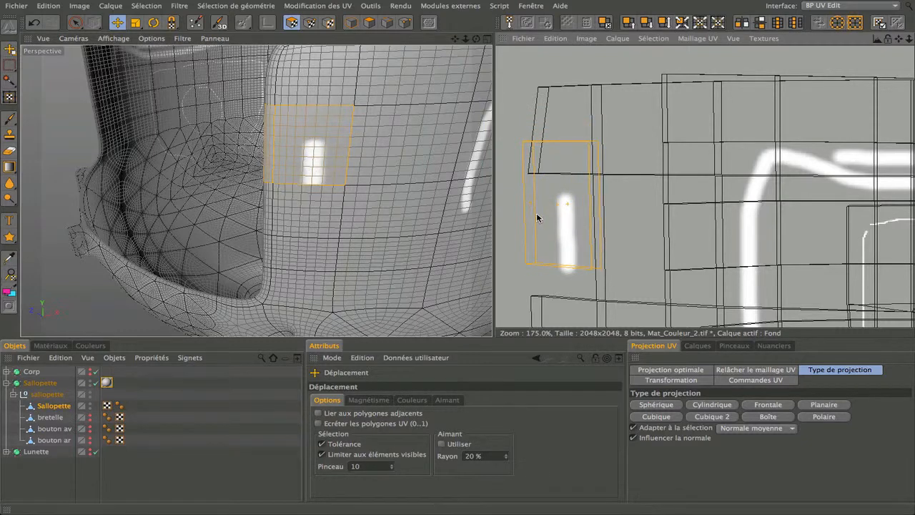
drag(566, 203, 568, 284)
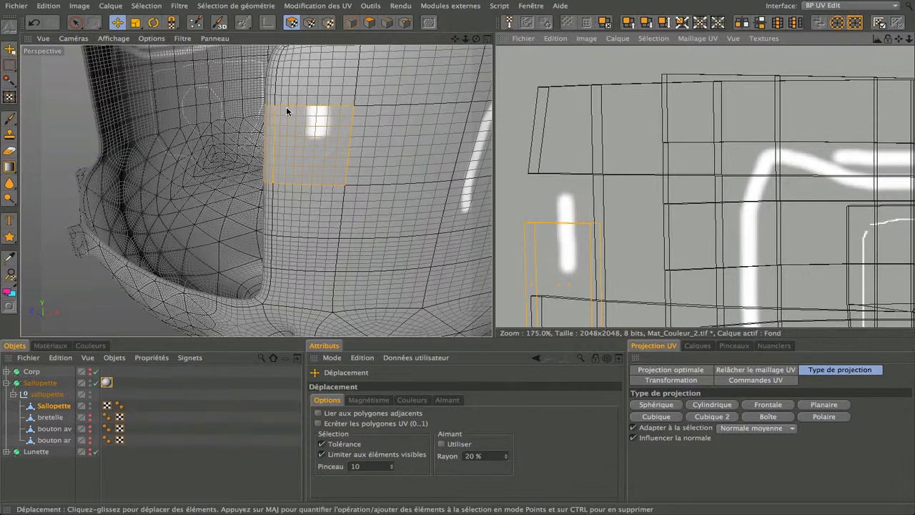
drag(569, 285, 568, 315)
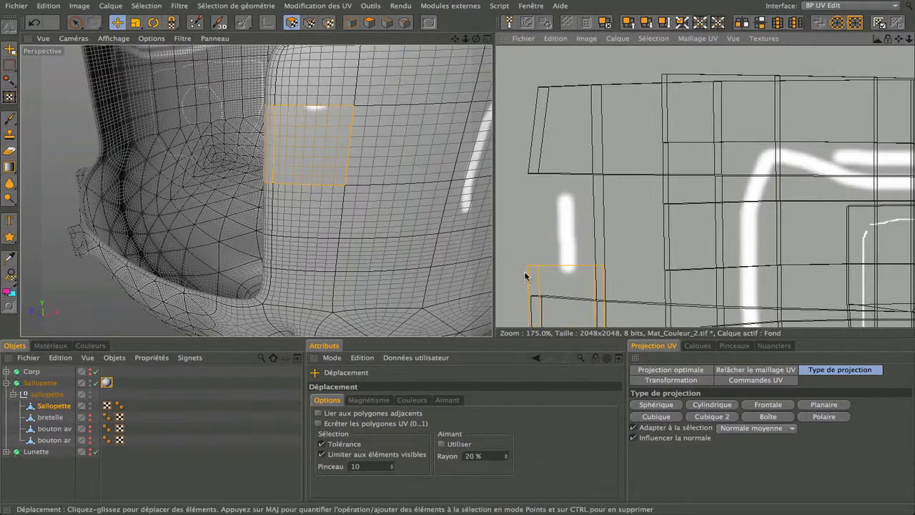
drag(526, 275, 520, 187)
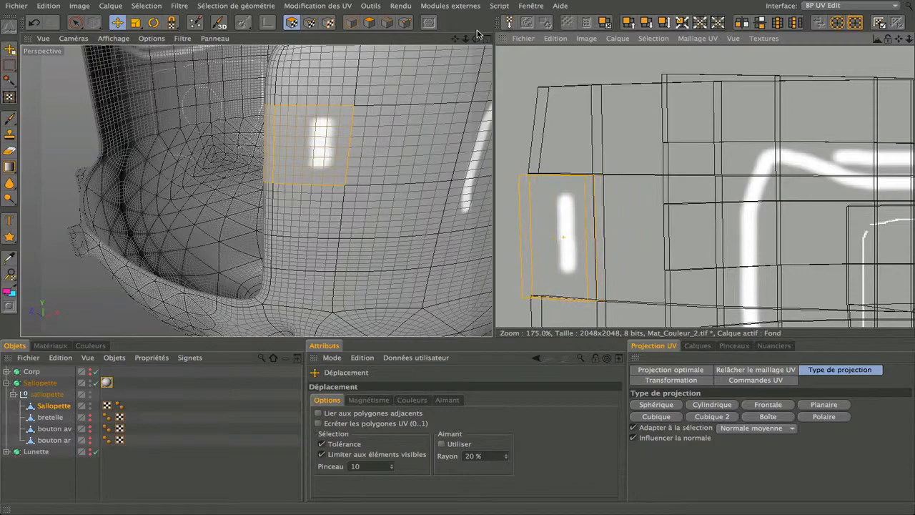
mouse_move(476, 38)
mouse_down()
mouse_move(815, 32)
mouse_move(477, 39)
mouse_up()
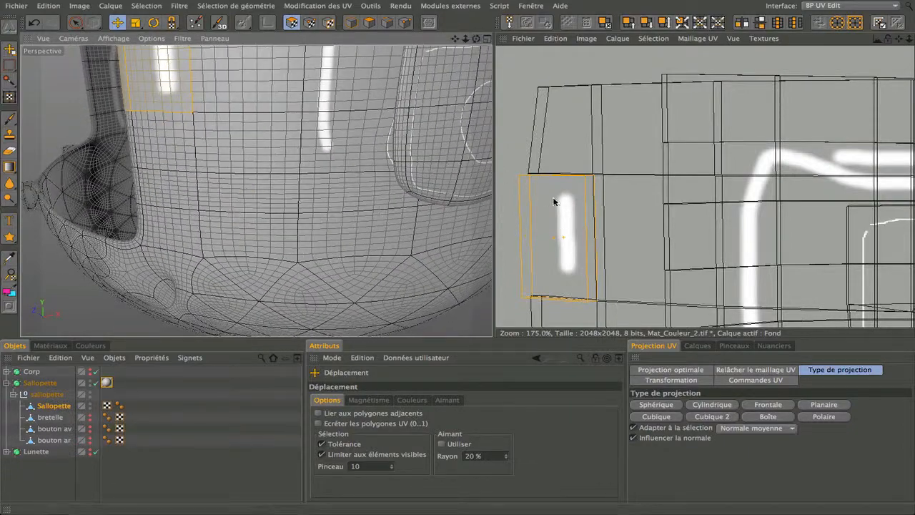
drag(555, 207, 548, 205)
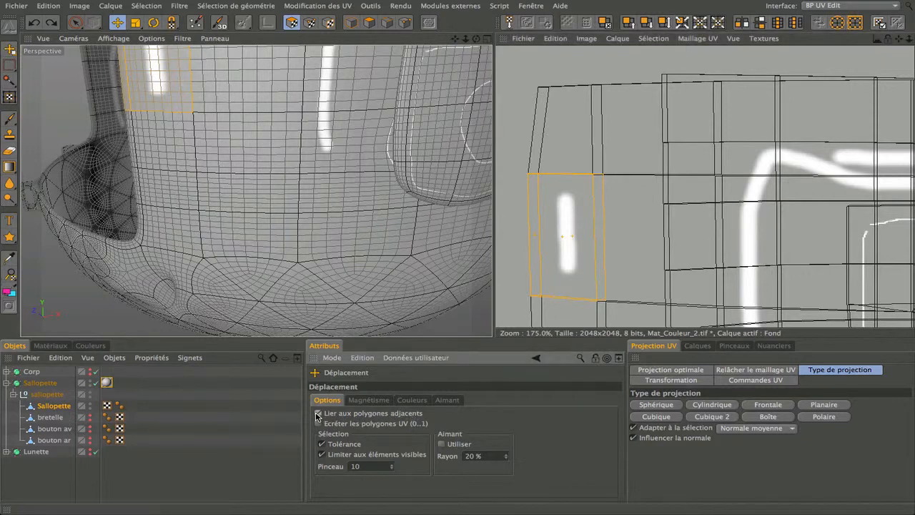
Step: Try moving the UV polygon with Lier aux polygones adjacents enabled and disabled, undoing both moves and the painted stroke
drag(897, 38, 914, 31)
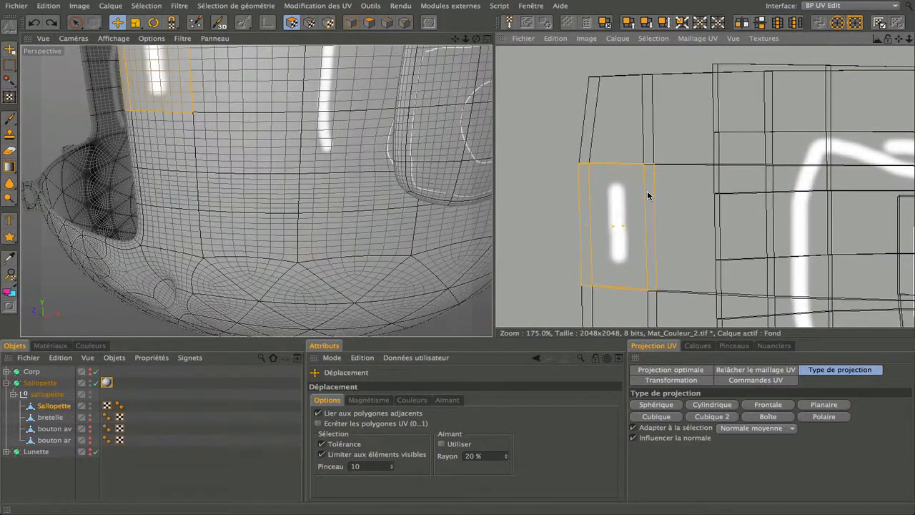
drag(616, 225, 586, 235)
key(super+z)
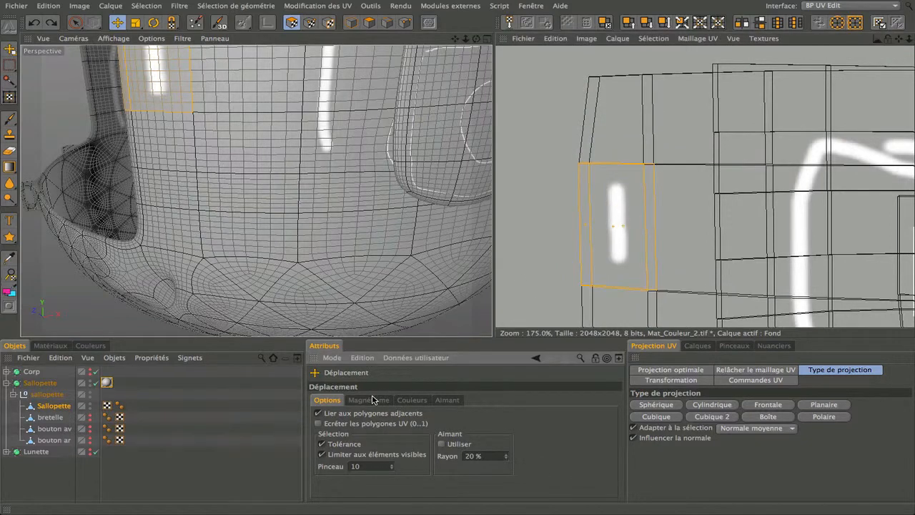
key(super+z)
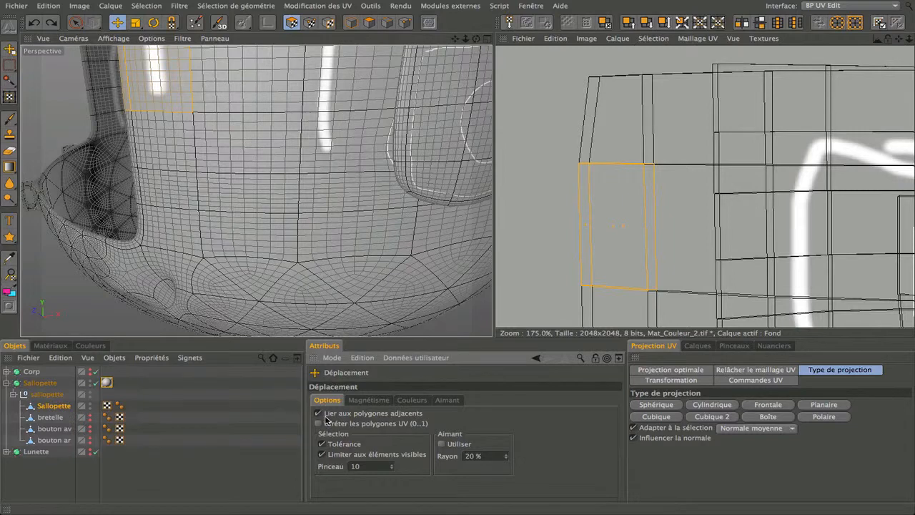
drag(570, 228, 554, 223)
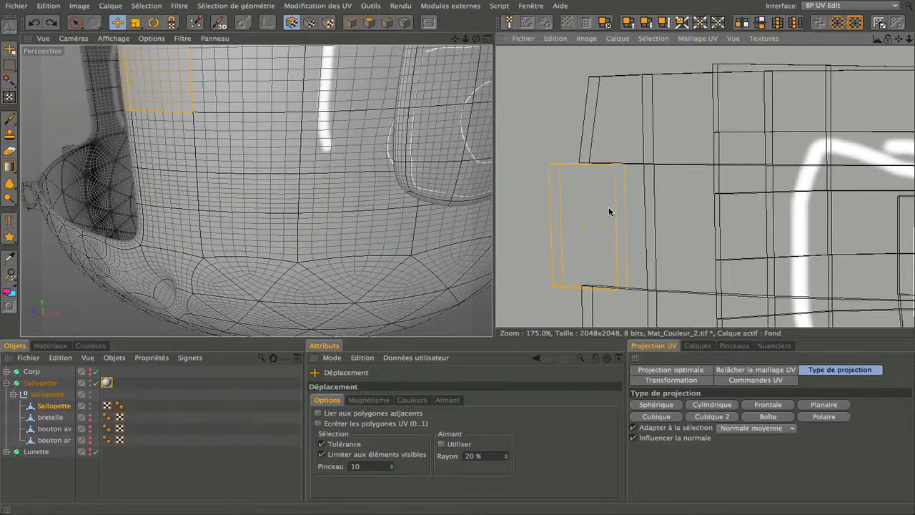
key(ctrl+z)
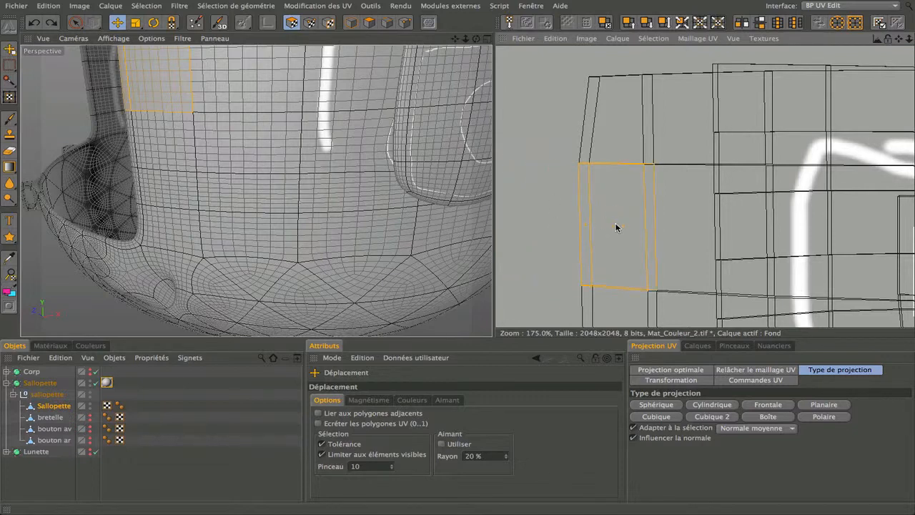
Step: Switch to UV point editing, select the outer polygon's upper outer corner point, and locate that polygon on the model
click(310, 23)
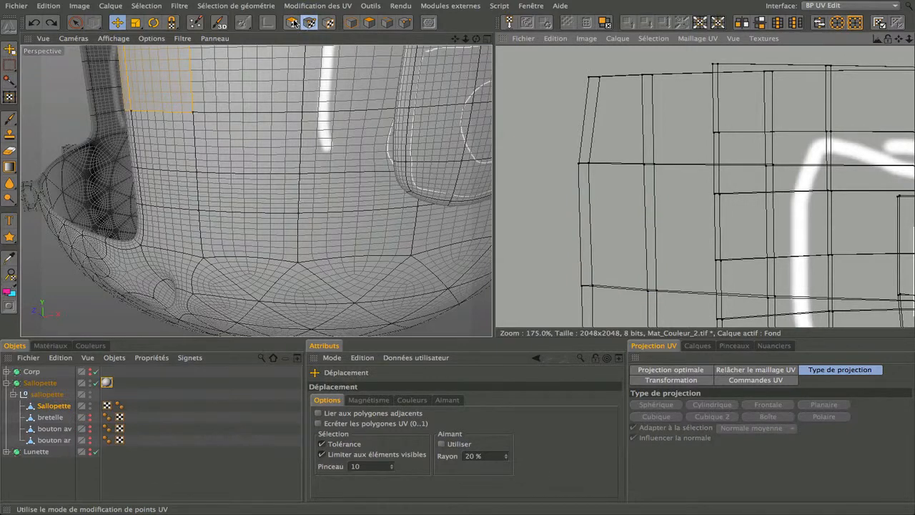
scroll(579, 164, up, 5)
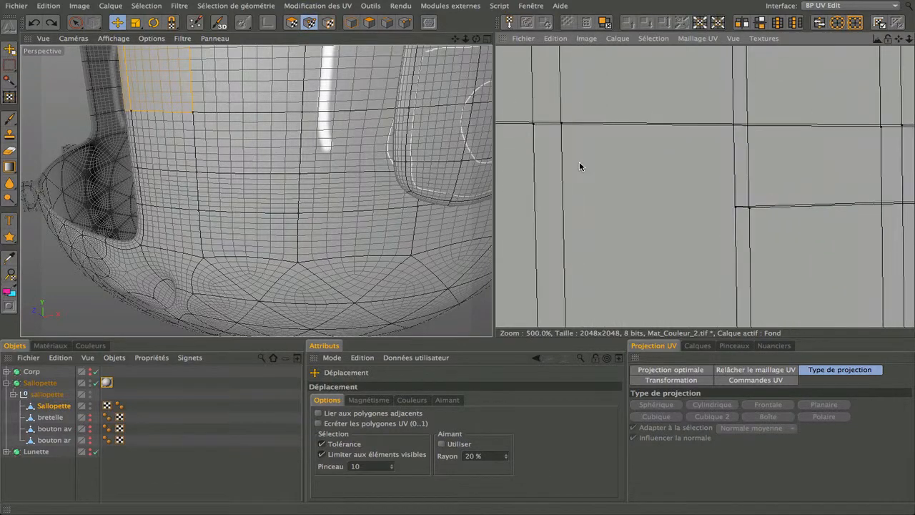
drag(898, 38, 914, 211)
scroll(626, 96, up, 5)
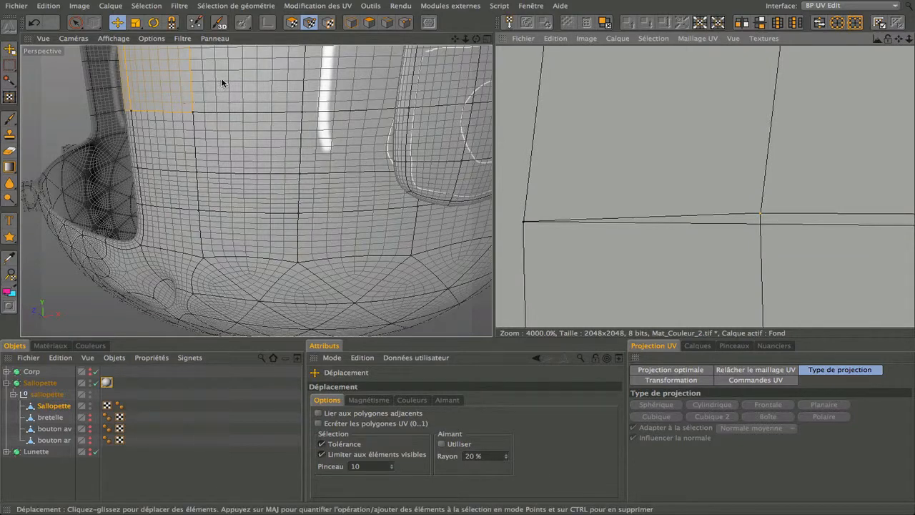
alt+drag(243, 165, 261, 215)
scroll(262, 230, down, 3)
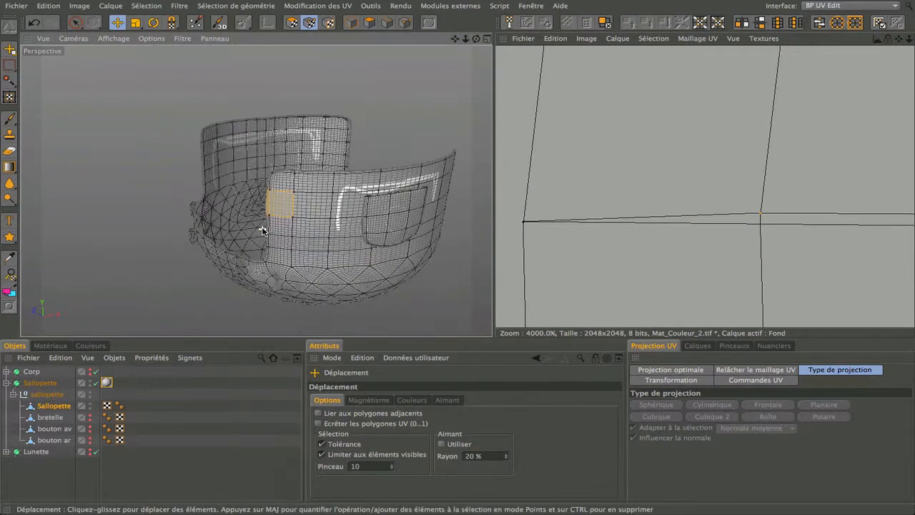
scroll(263, 230, up, 3)
scroll(375, 172, down, 2)
scroll(375, 172, down, 1)
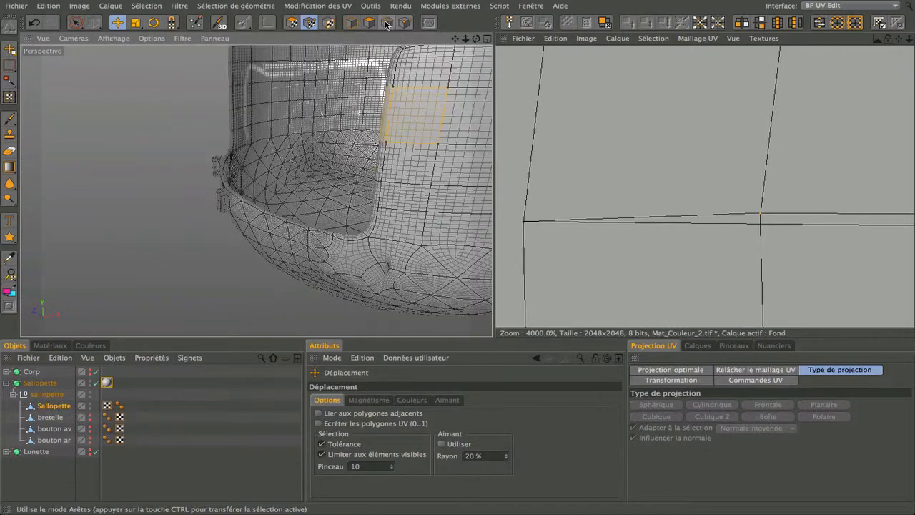
scroll(399, 107, up, 2)
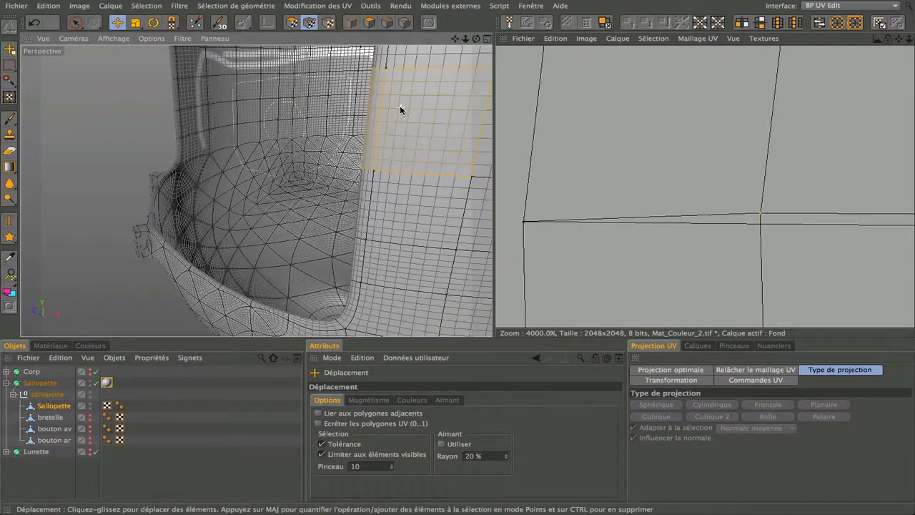
click(525, 226)
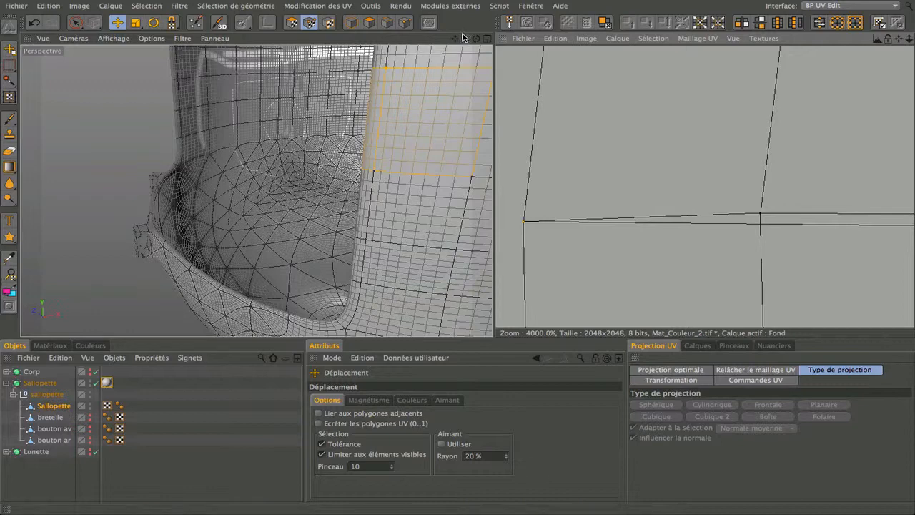
drag(455, 39, 194, 306)
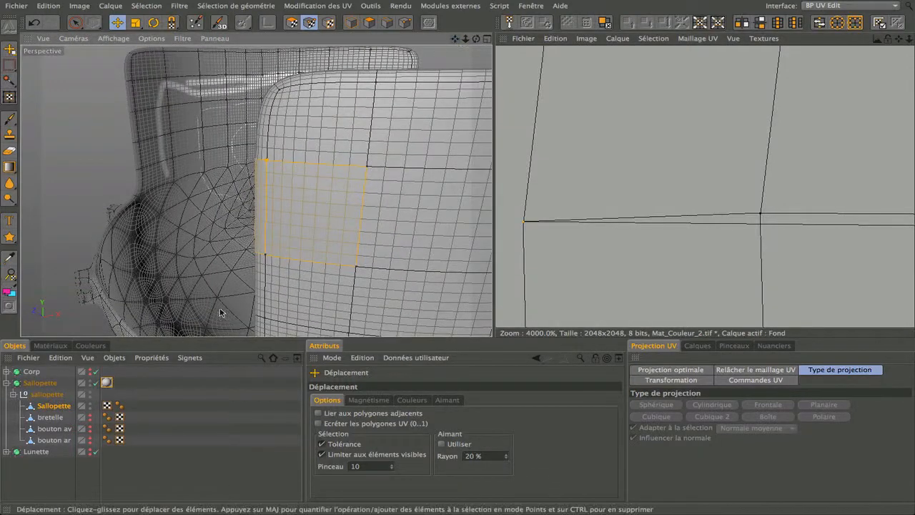
Step: Paint a white U-shaped mark in the outer UV polygon, reaching up to its outer corner
click(9, 117)
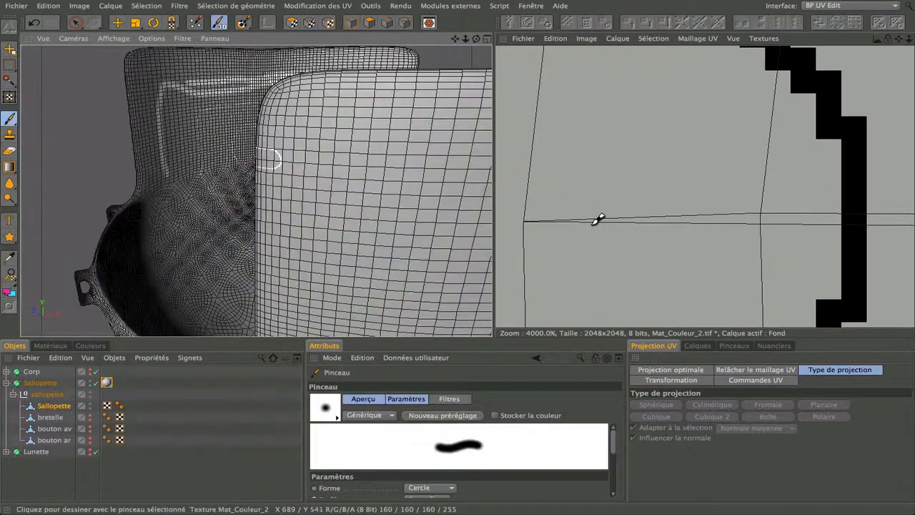
scroll(663, 240, down, 10)
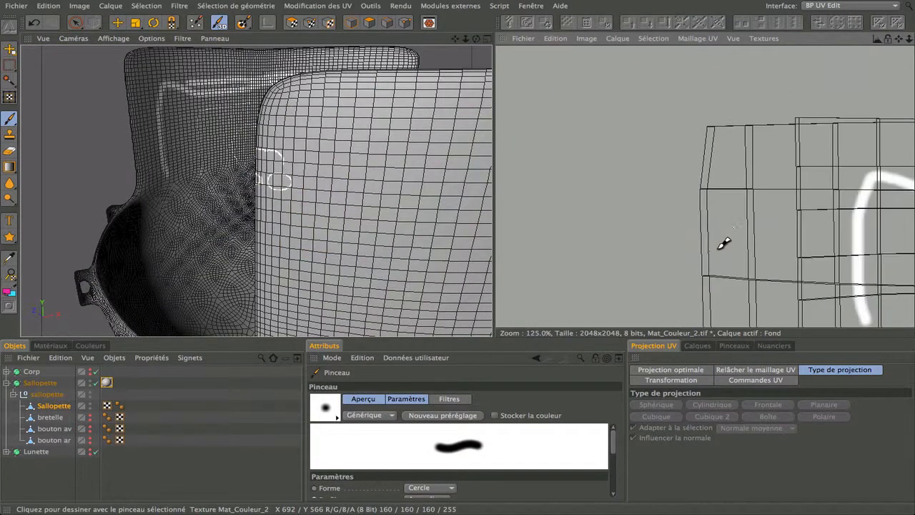
mouse_move(725, 200)
mouse_down()
mouse_move(736, 246)
mouse_move(729, 263)
mouse_move(713, 200)
mouse_up()
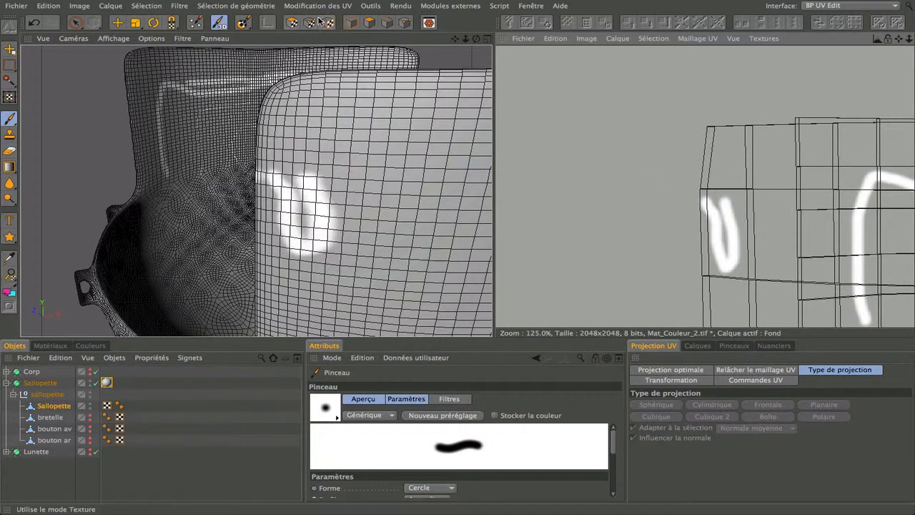
Step: Move the selected corner UV point outward from the layout and inspect how the painted mark deforms on the model
click(310, 23)
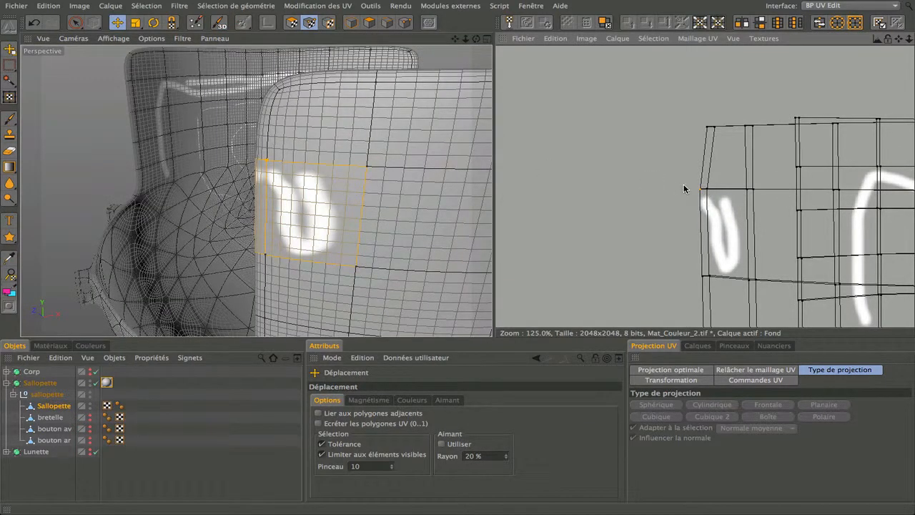
scroll(684, 188, up, 2)
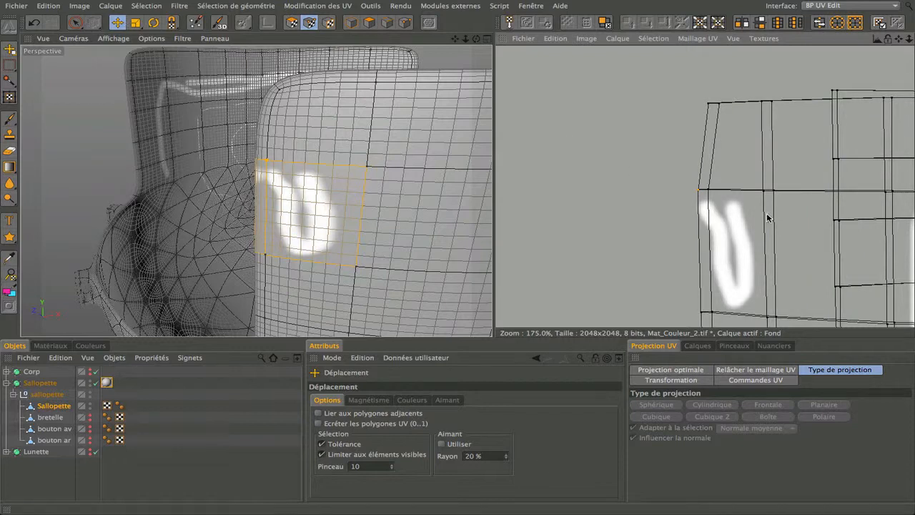
scroll(721, 200, up, 1)
drag(693, 202, 674, 187)
scroll(272, 155, up, 3)
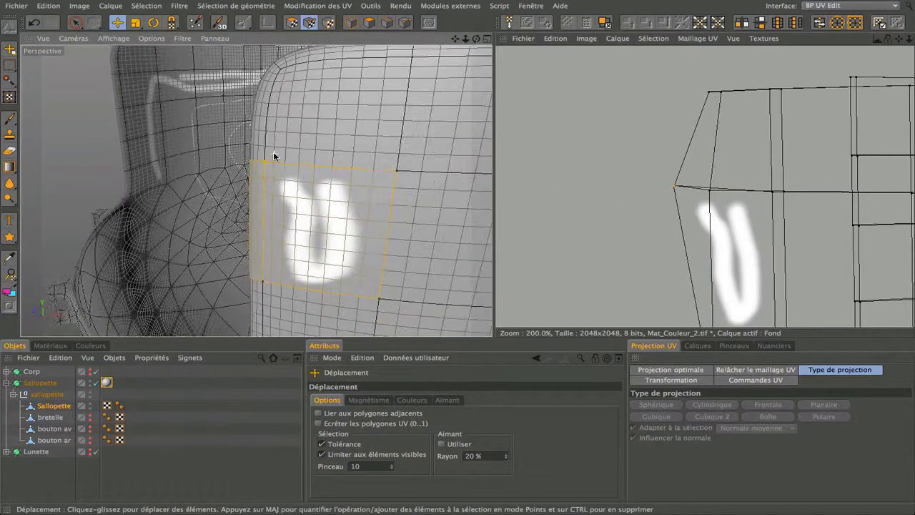
Step: Switch to mesh point editing and pull the matching point on the overalls' side edge outward along its red axis
click(404, 23)
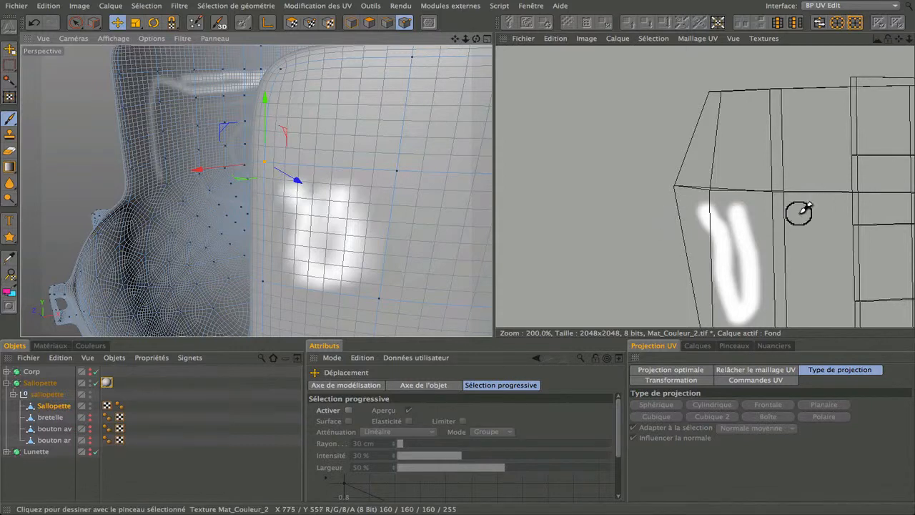
scroll(802, 208, down, 1)
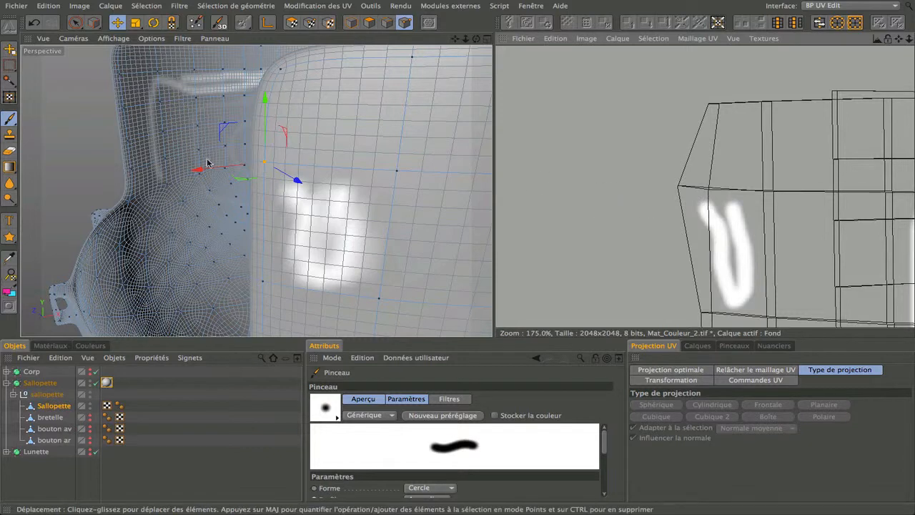
mouse_move(204, 170)
mouse_down()
mouse_move(166, 187)
mouse_move(34, 212)
mouse_move(210, 170)
mouse_up()
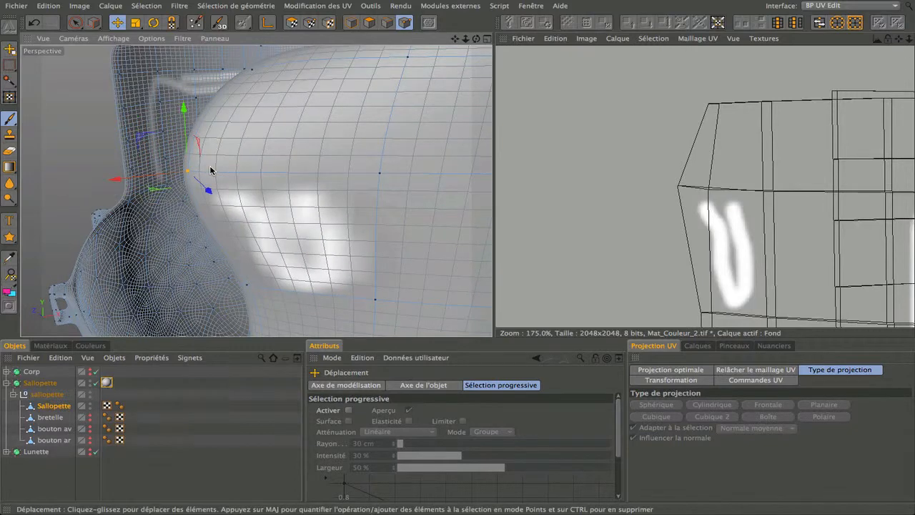
Step: Undo the mesh point pull on the overalls' side edge and switch back to UV point editing
key(ctrl+z)
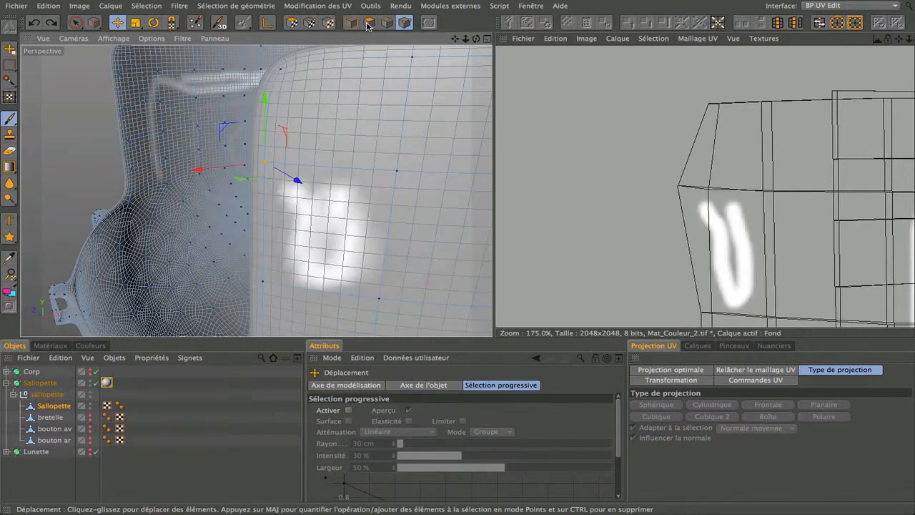
click(309, 23)
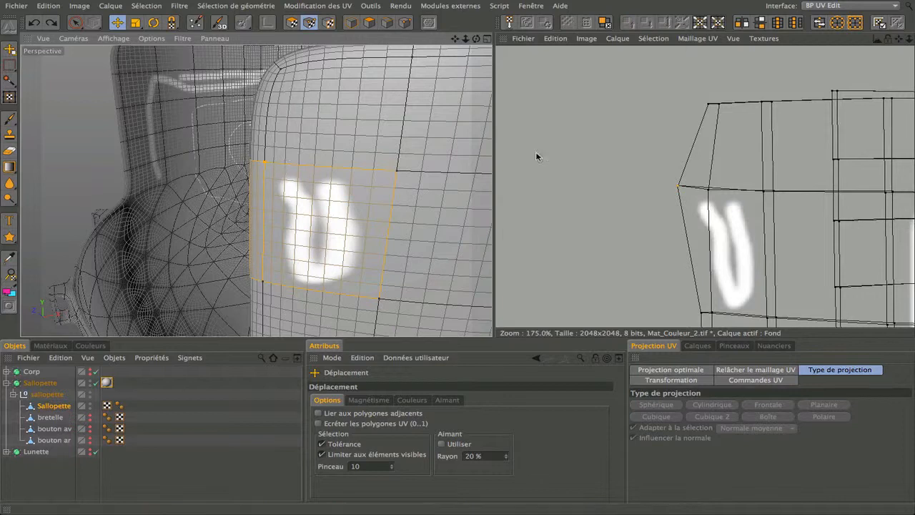
click(732, 197)
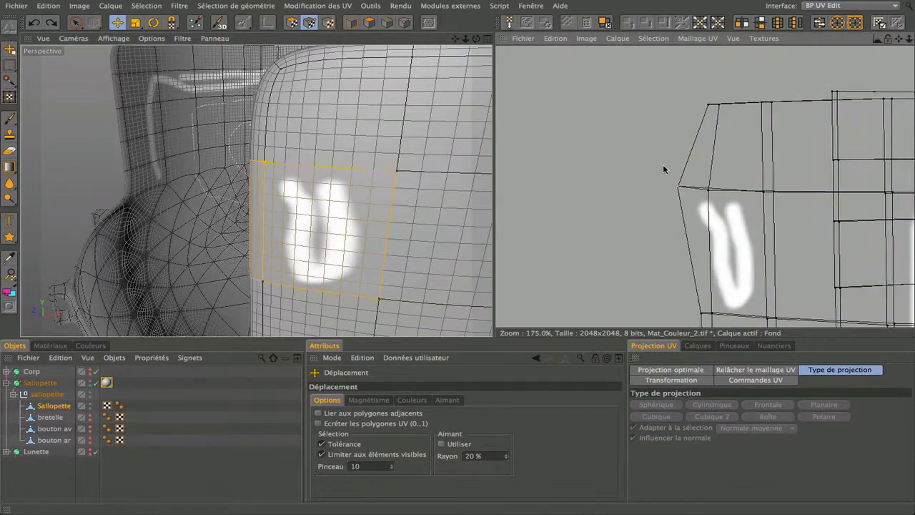
Step: Undo the moves of the outer polygon's upper corner UV point to restore its place in the layout
drag(679, 188, 656, 167)
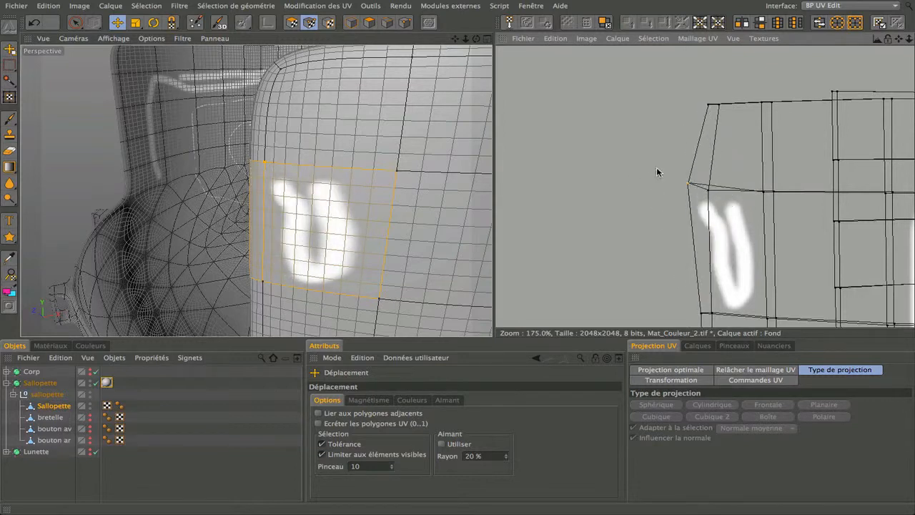
key(super+z)
key(super+z)
key(super+z)
key(super+z)
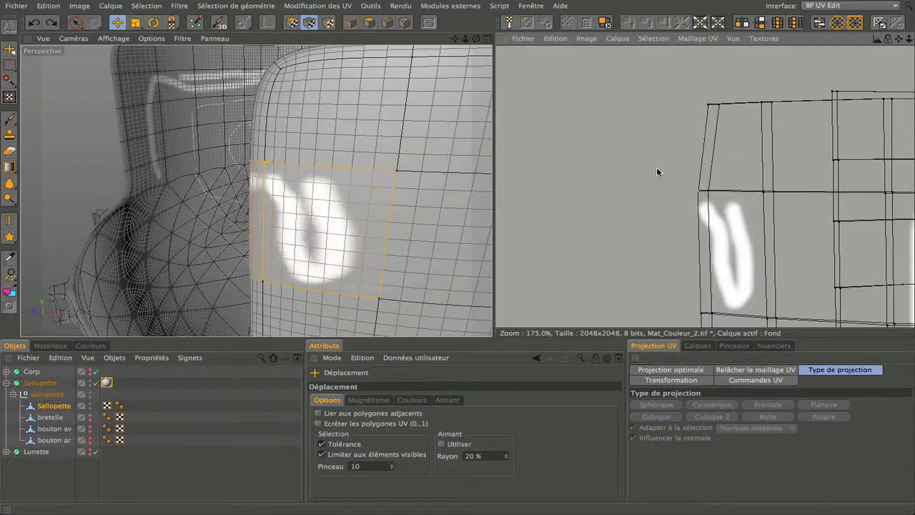
Step: Undo the white U-shaped mark and the test strokes painted across the upper front of the overalls' texture
scroll(667, 175, down, 5)
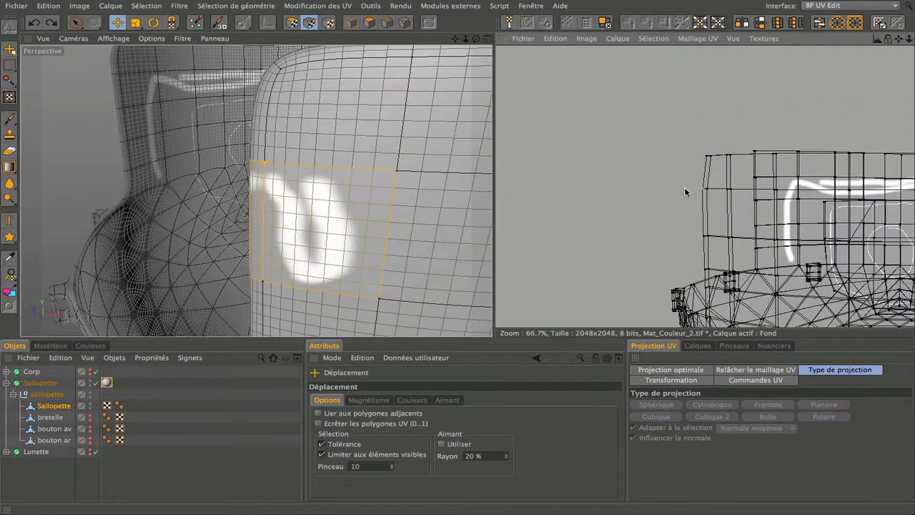
scroll(778, 212, down, 2)
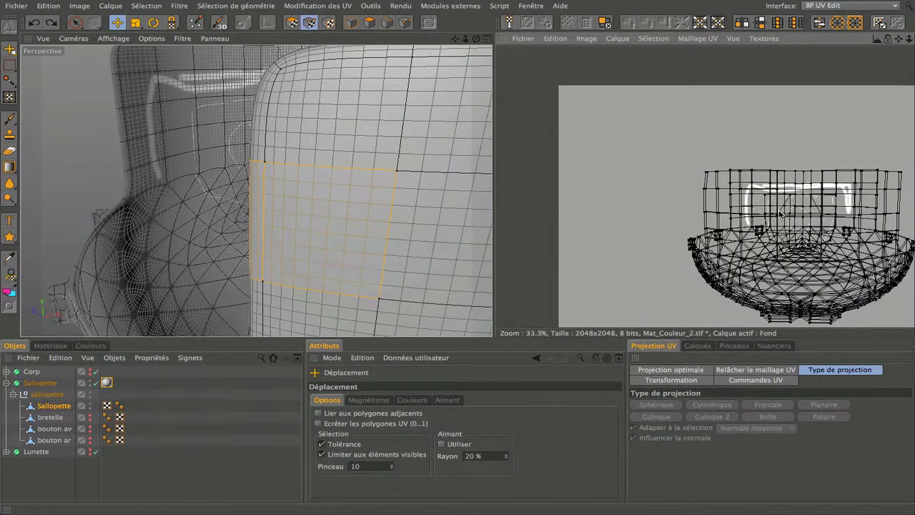
scroll(799, 212, up, 3)
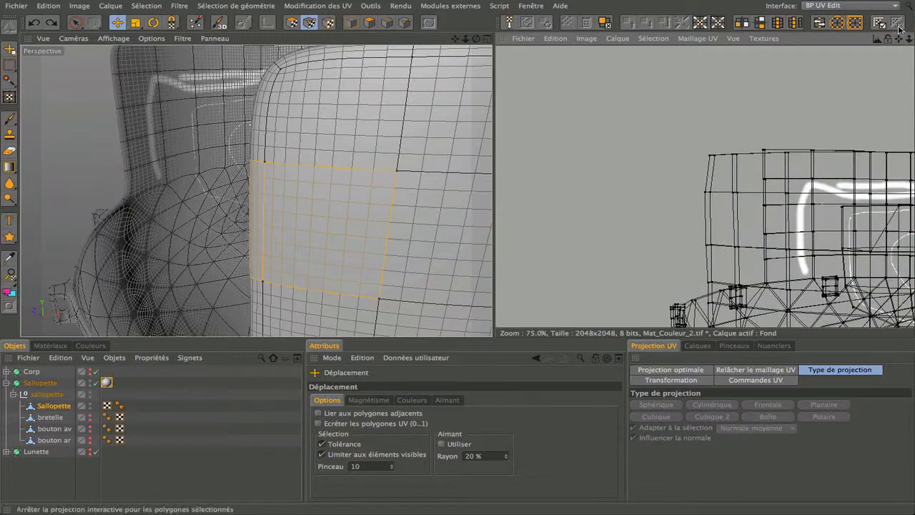
drag(898, 38, 829, 21)
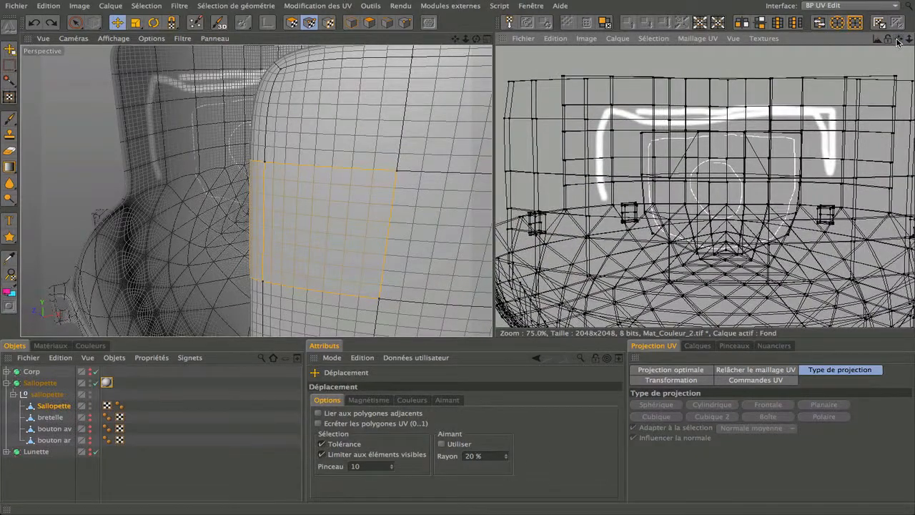
click(817, 169)
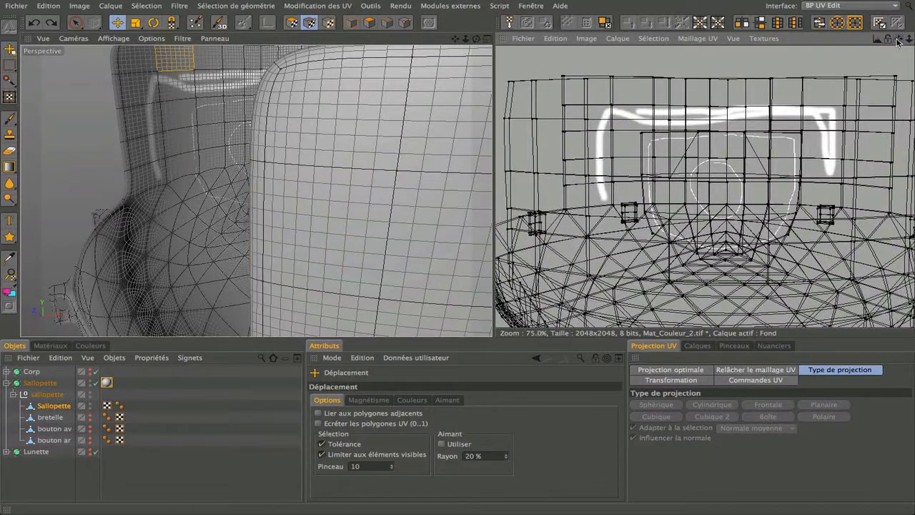
click(817, 169)
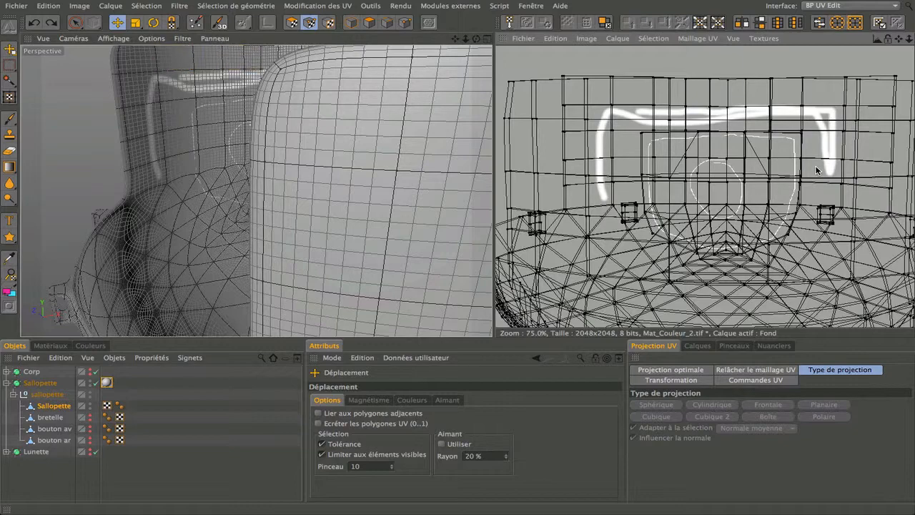
key(ctrl+z)
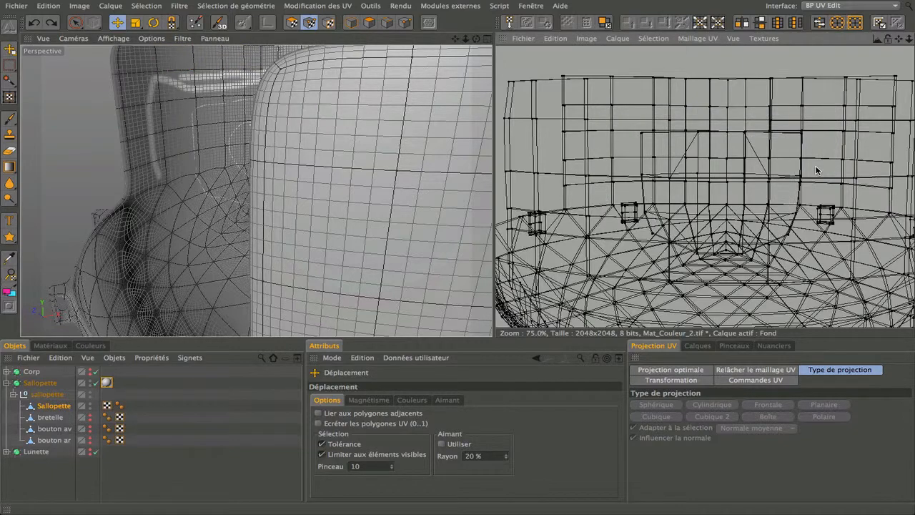
alt+drag(469, 167, 324, 198)
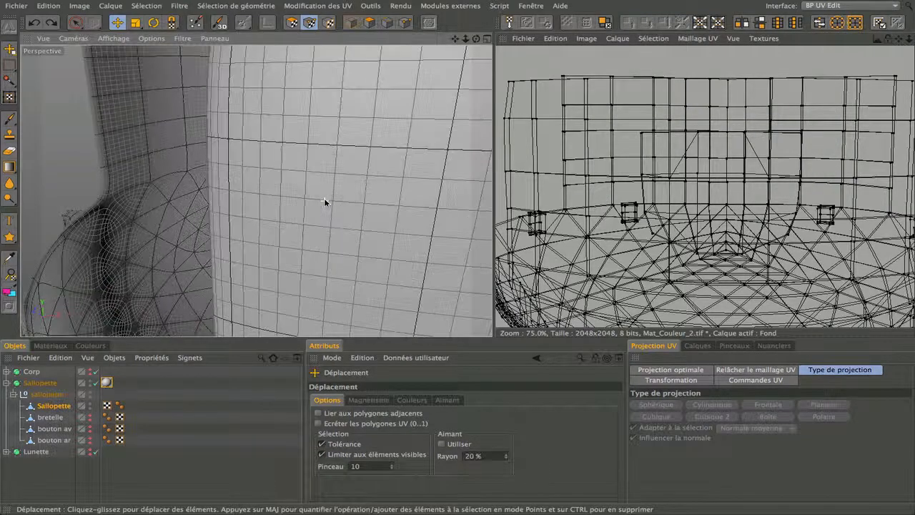